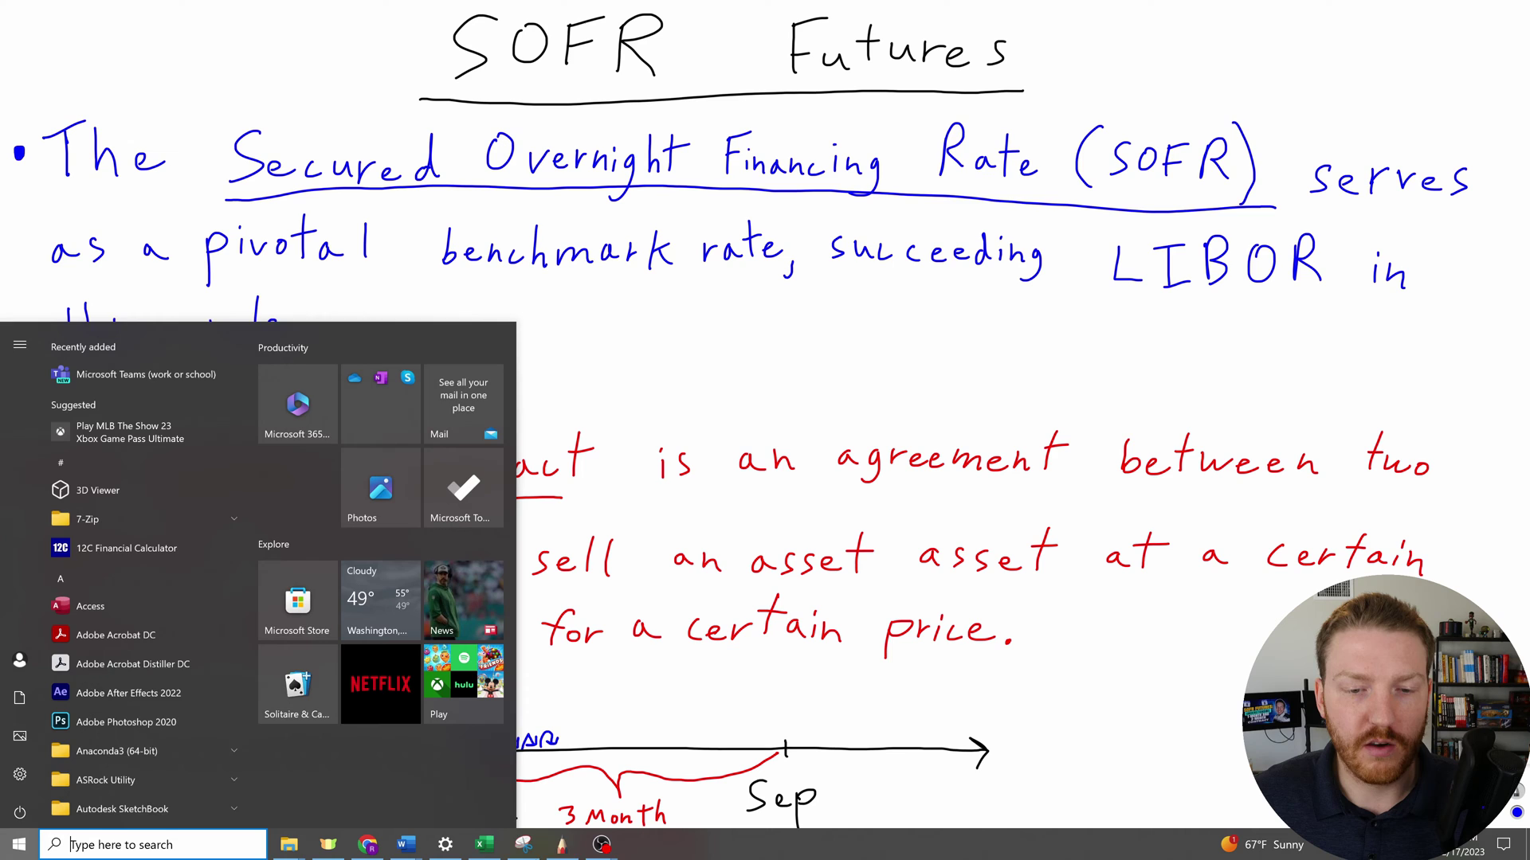
Step: Dismiss the Start menu and bring the SOFR Futures Calculator workbook to the front in Excel
left_click(523, 844)
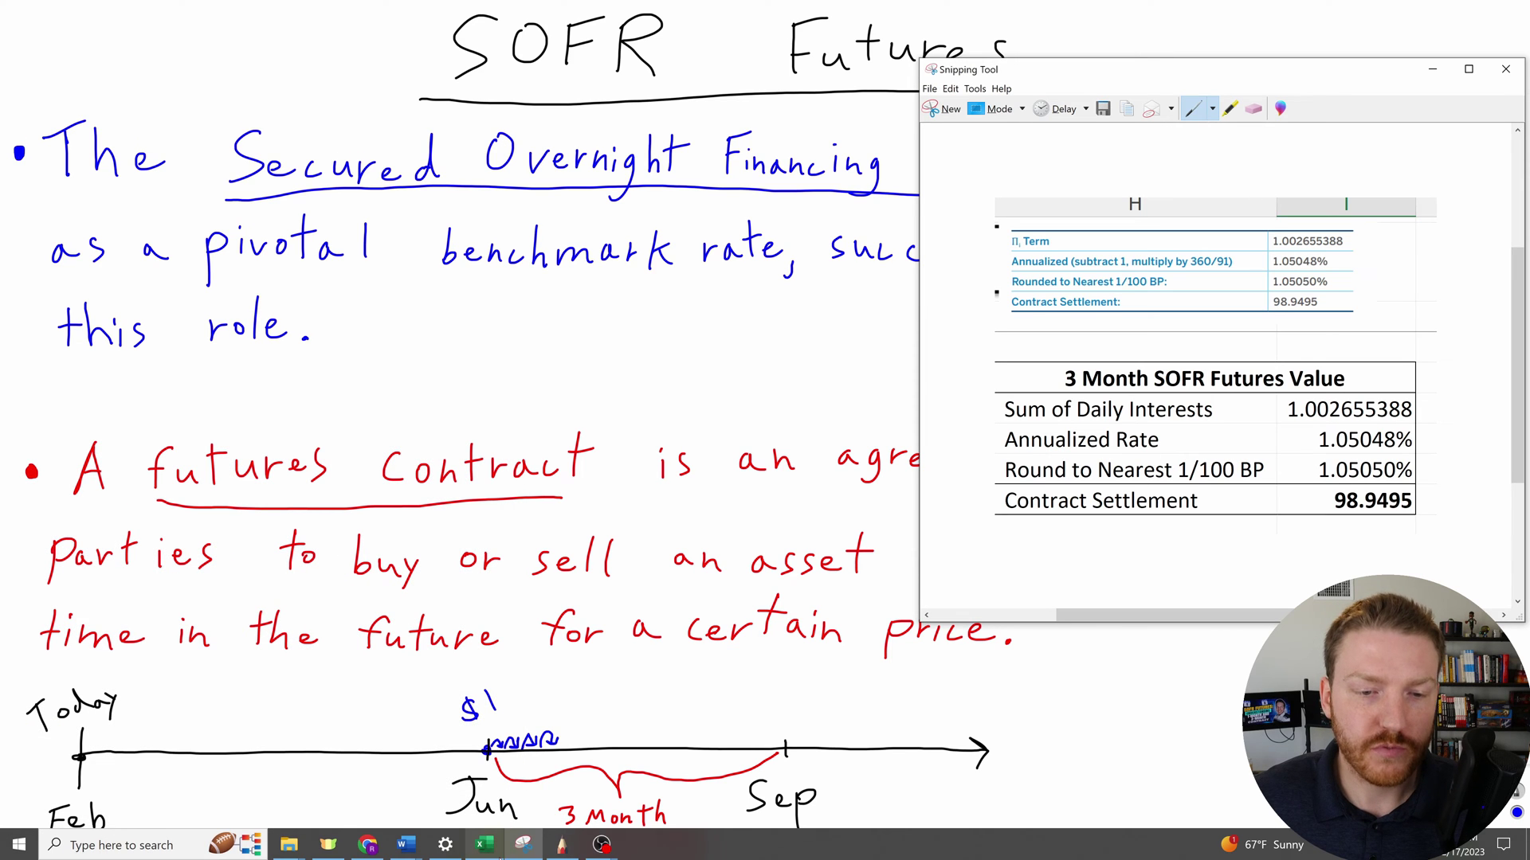
left_click(484, 846)
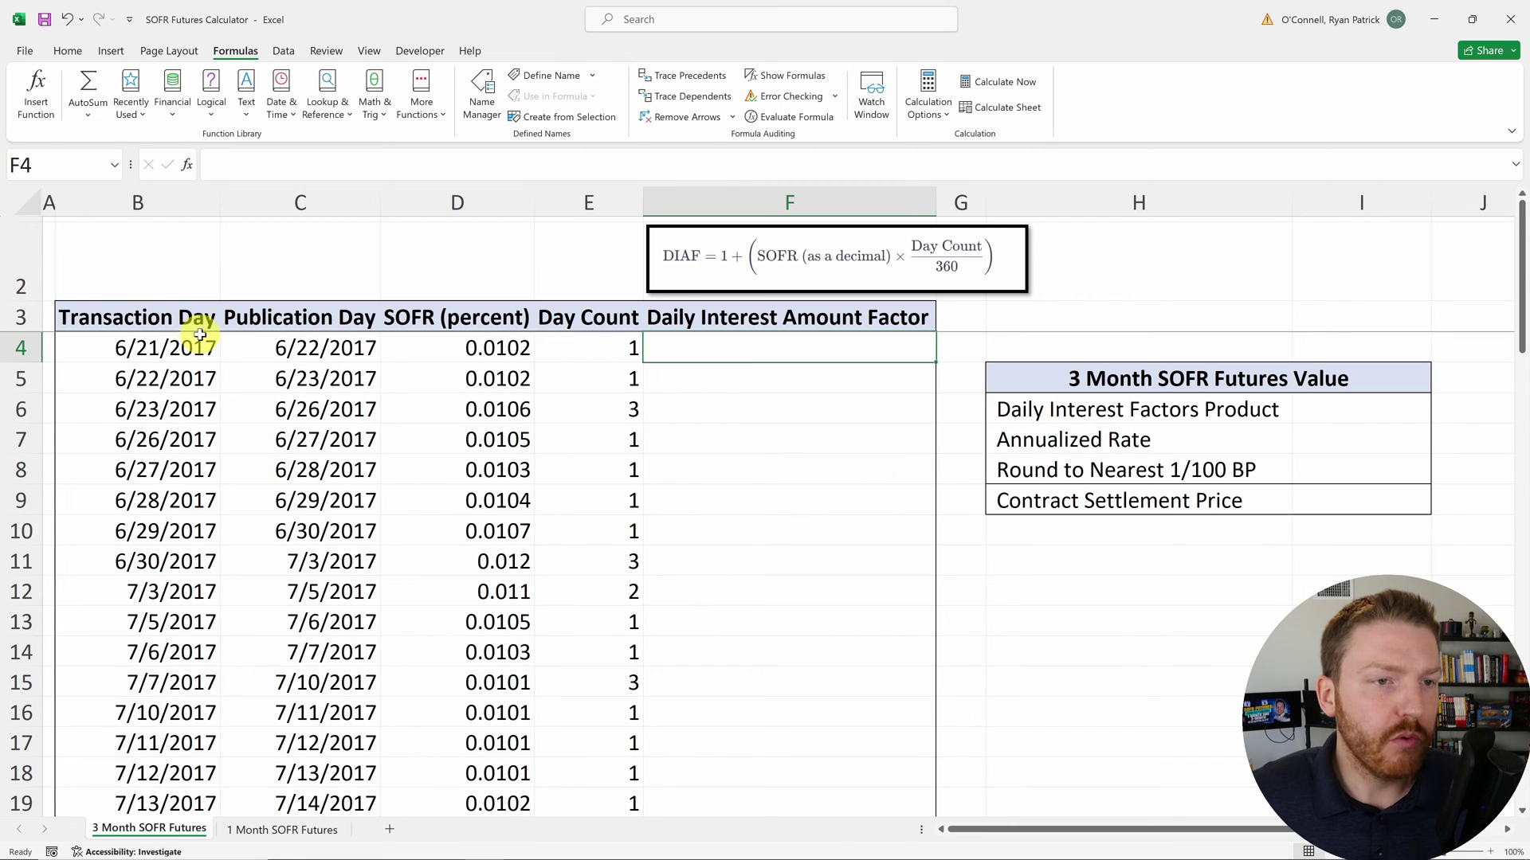
left_click(160, 348)
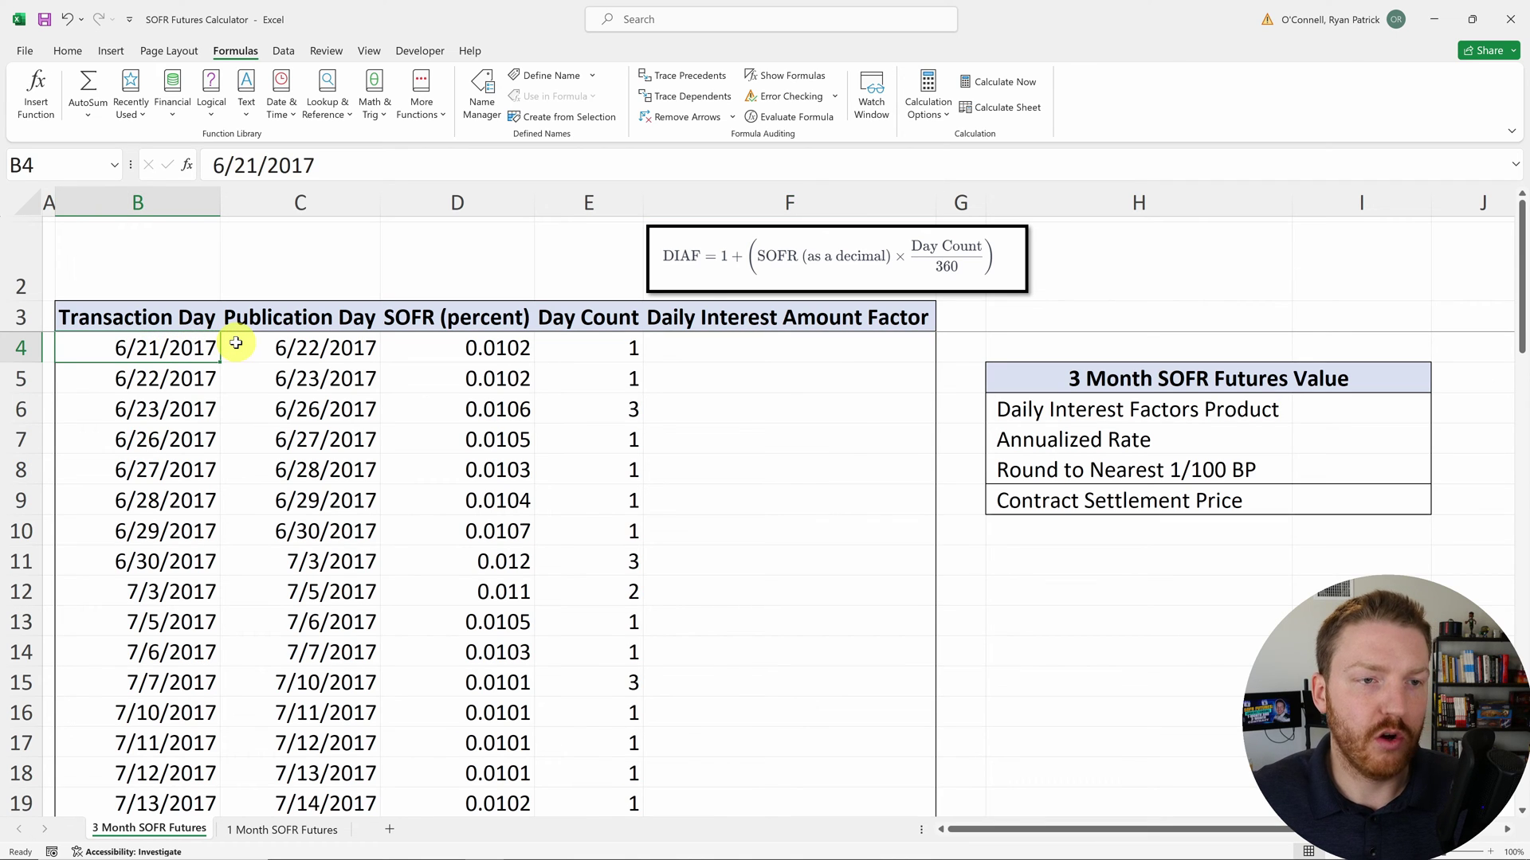
key("ctrl+Down")
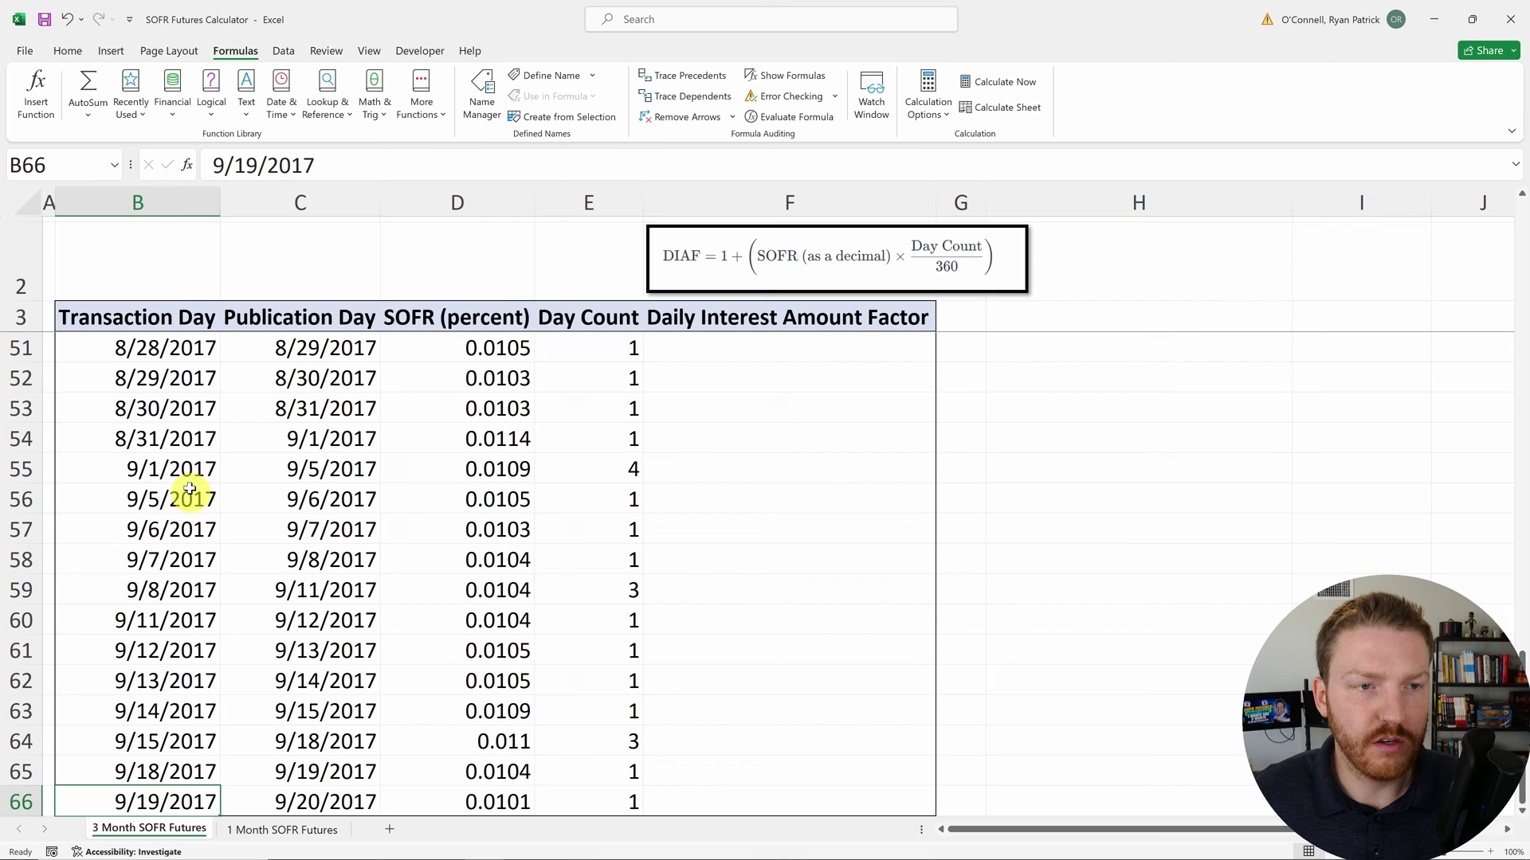
left_click(172, 417)
key("ctrl+Up")
key("Down")
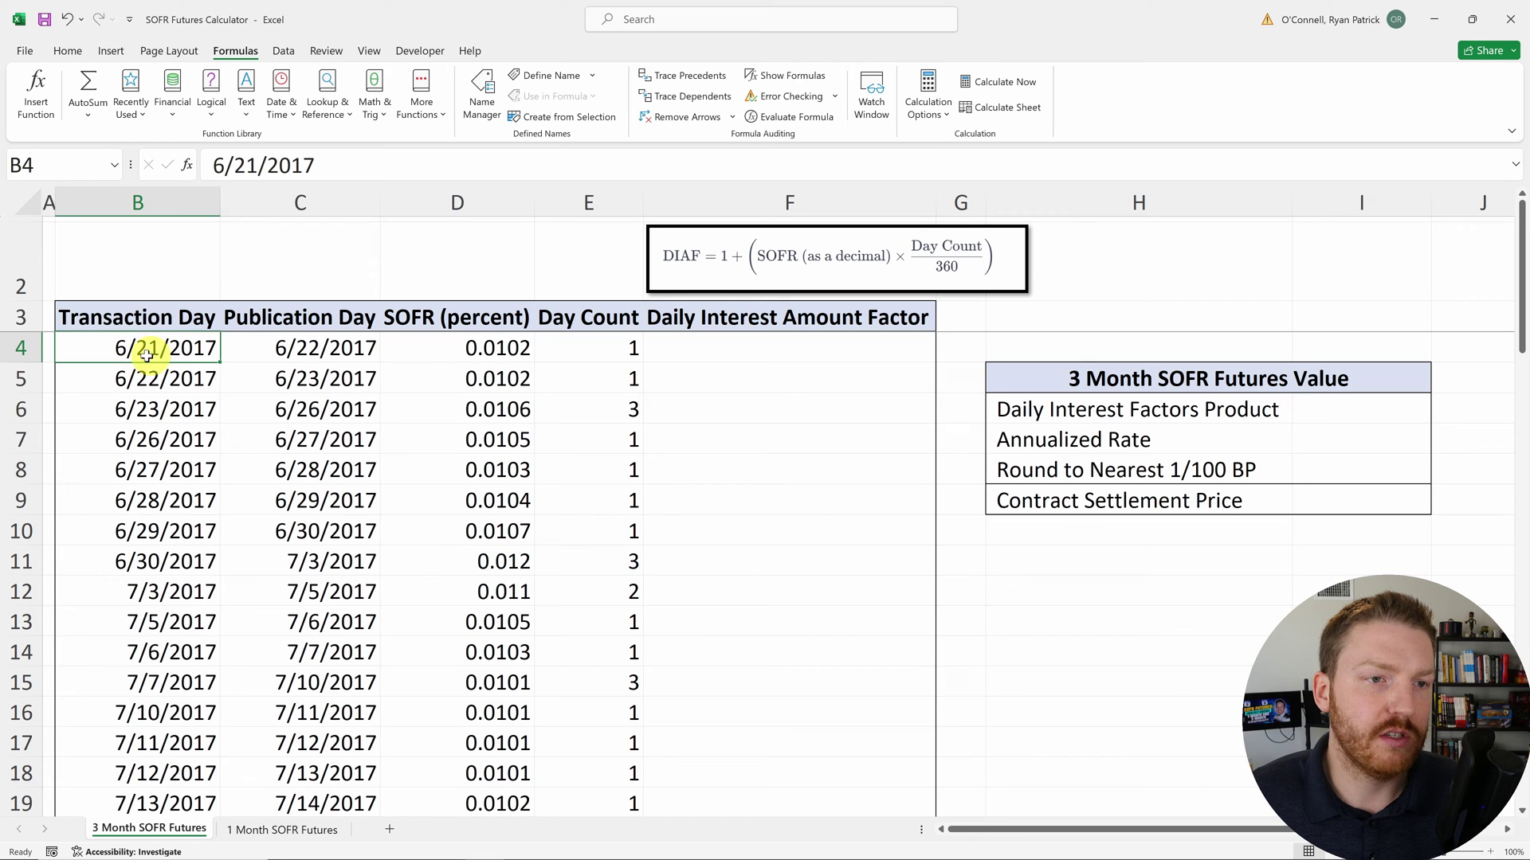
left_click(324, 354)
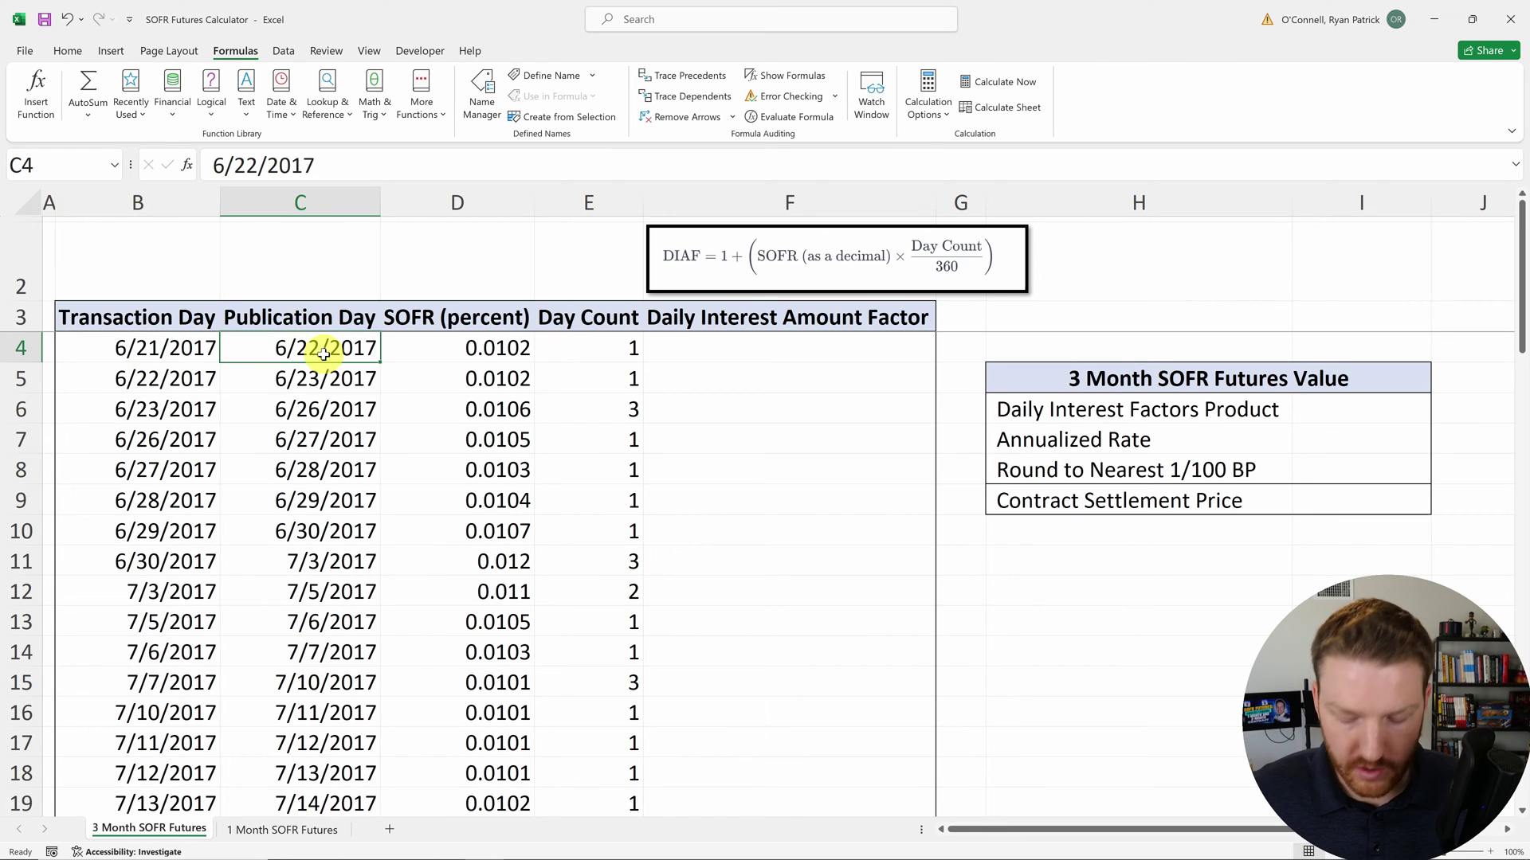
key("ctrl+Down")
scroll(343, 439, "down", 2)
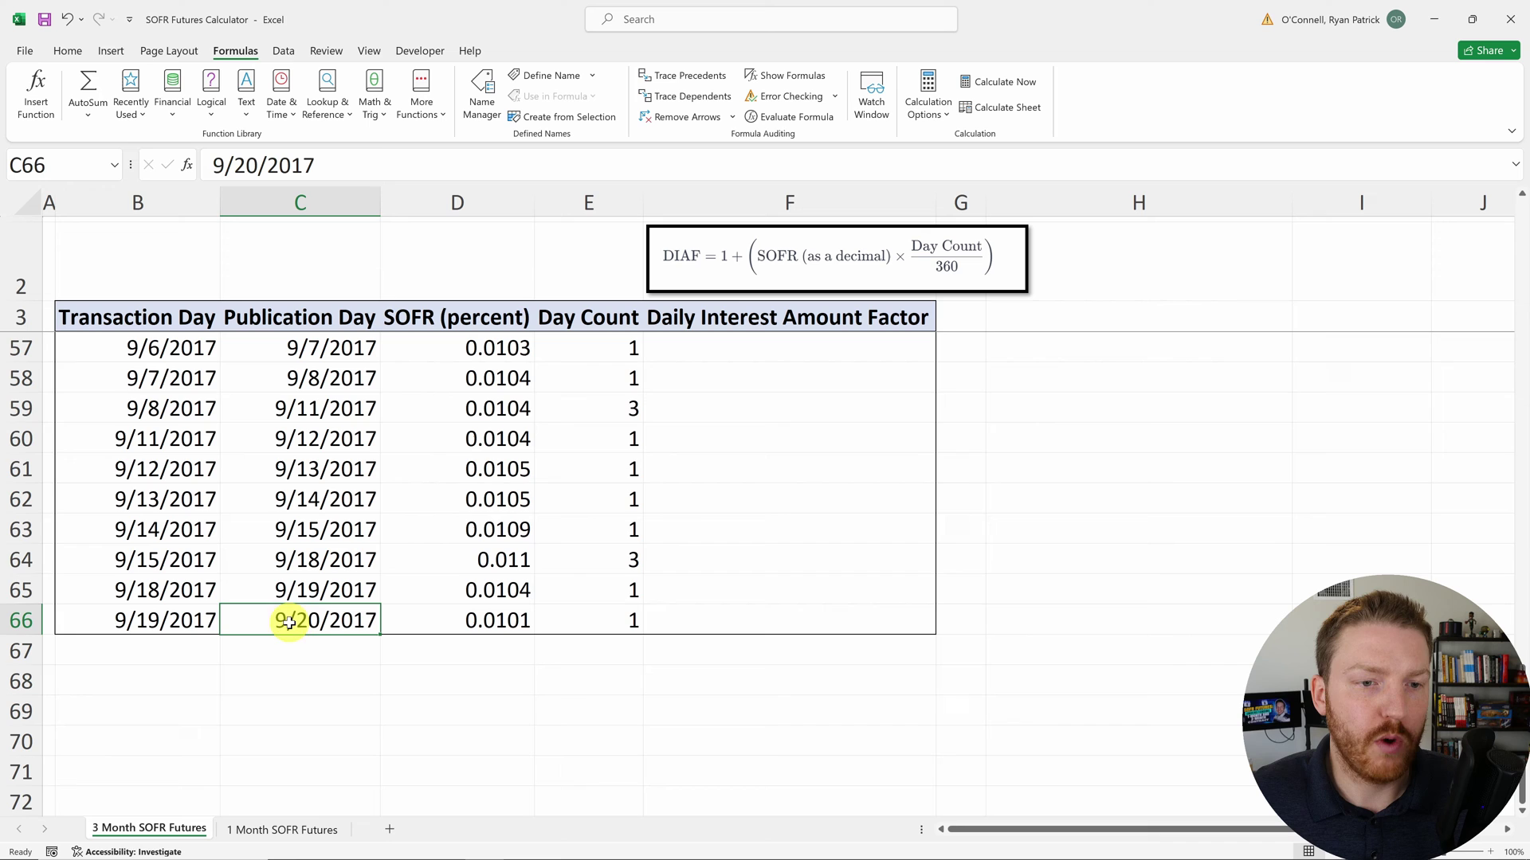
left_click(352, 591)
left_click_drag(502, 378, 514, 618)
scroll(514, 619, "up", 18)
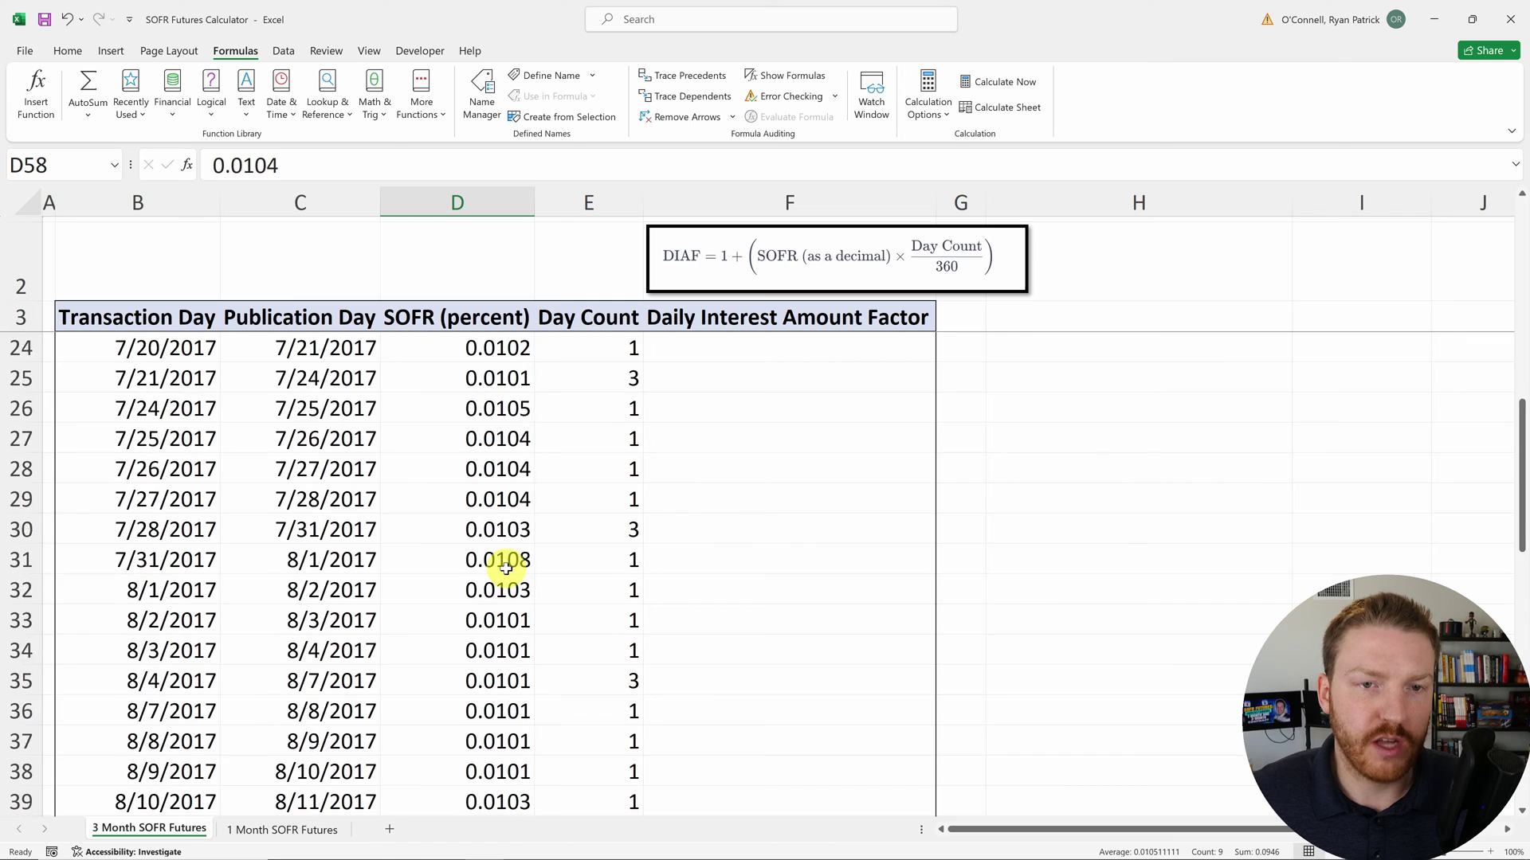
left_click(519, 351)
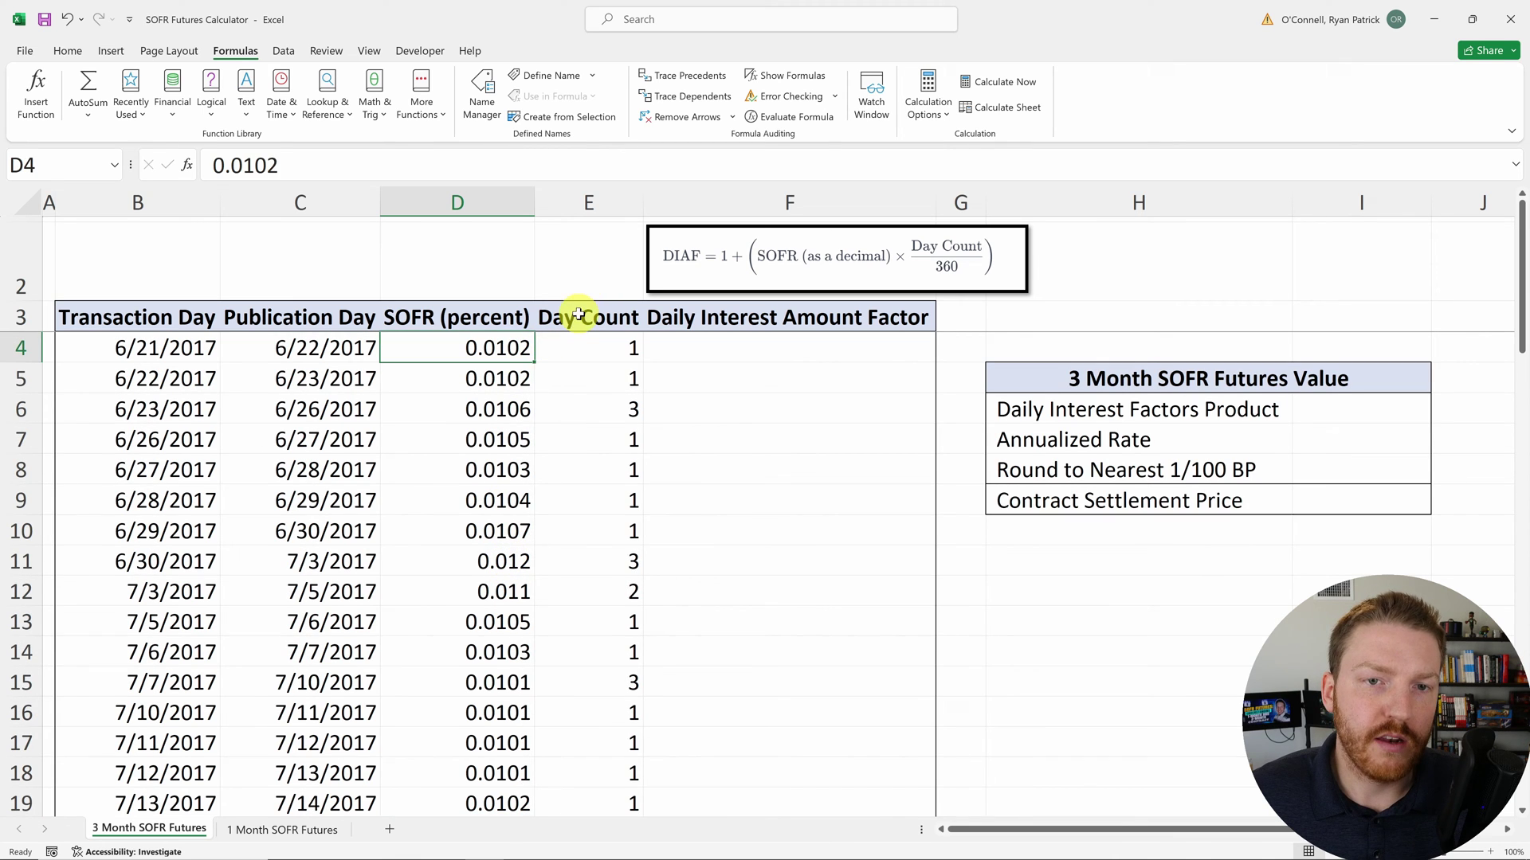
left_click_drag(587, 317, 144, 350)
left_click(592, 371)
left_click(591, 349)
left_click(32, 349)
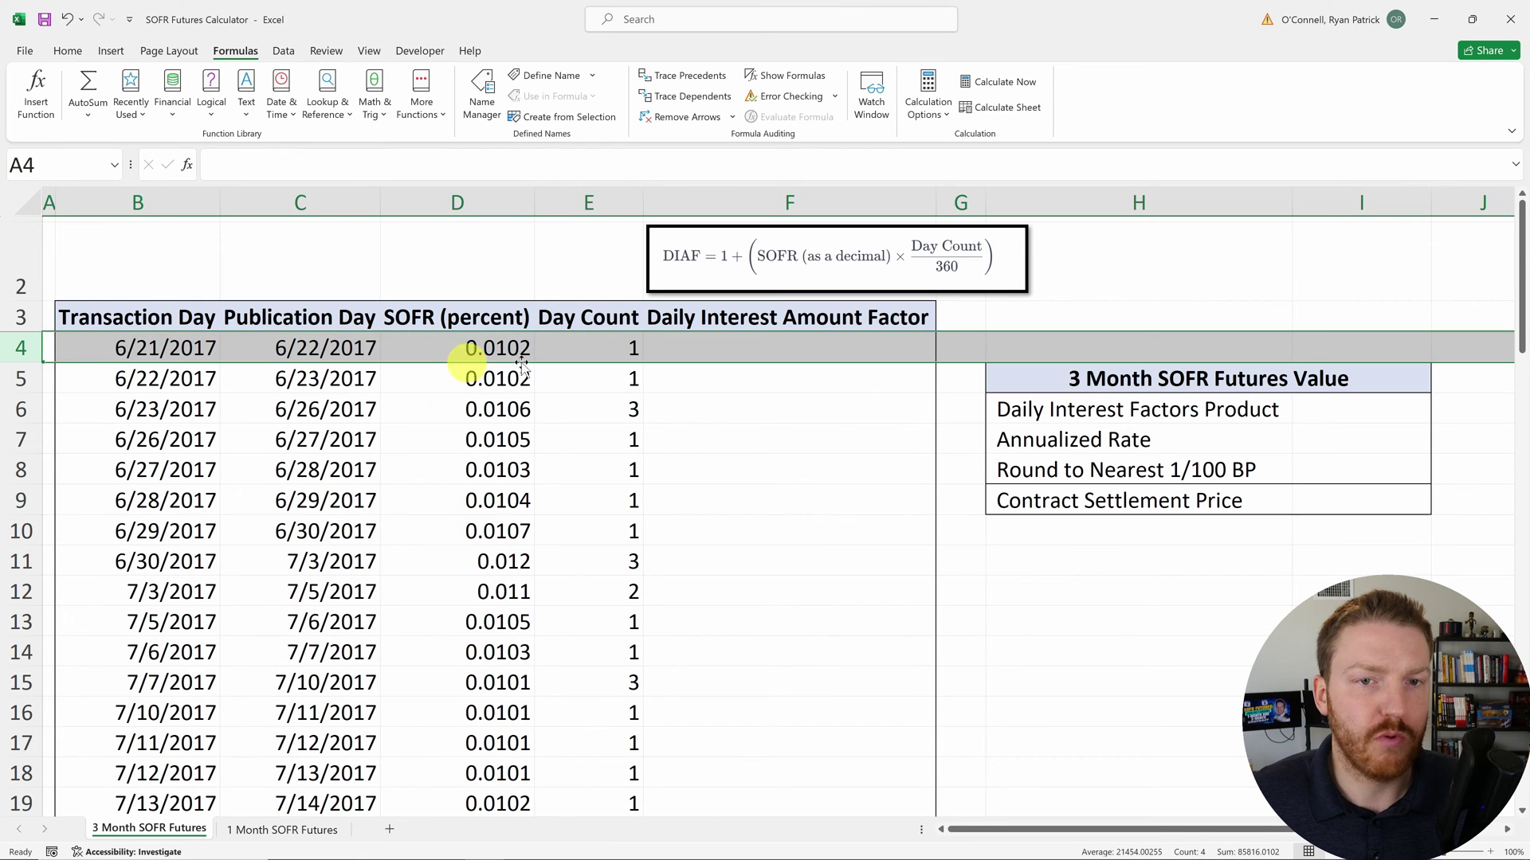
left_click(594, 349)
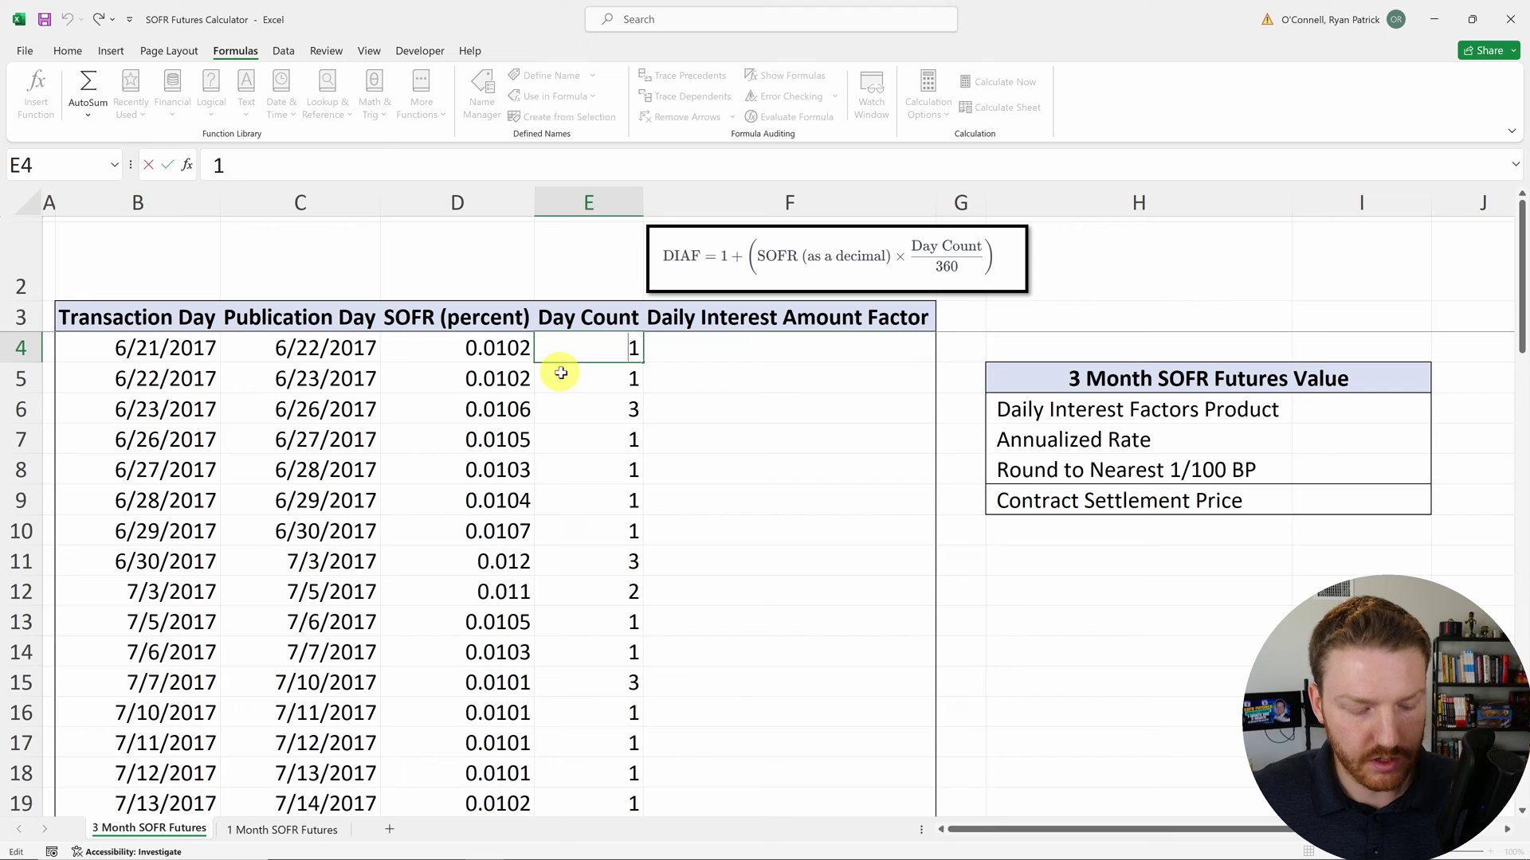
left_click(625, 416)
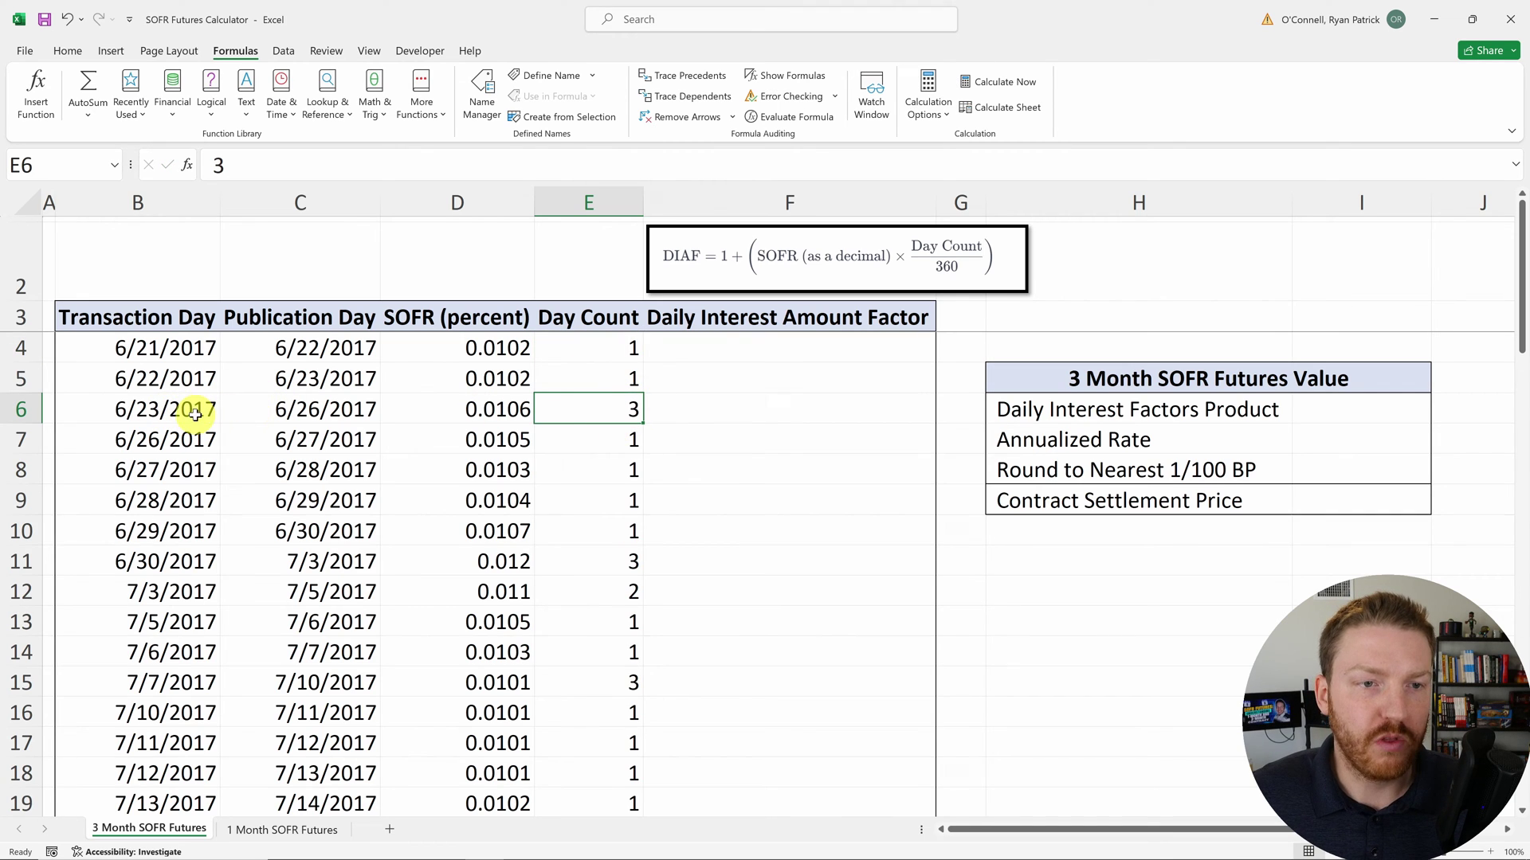
left_click_drag(194, 409, 335, 417)
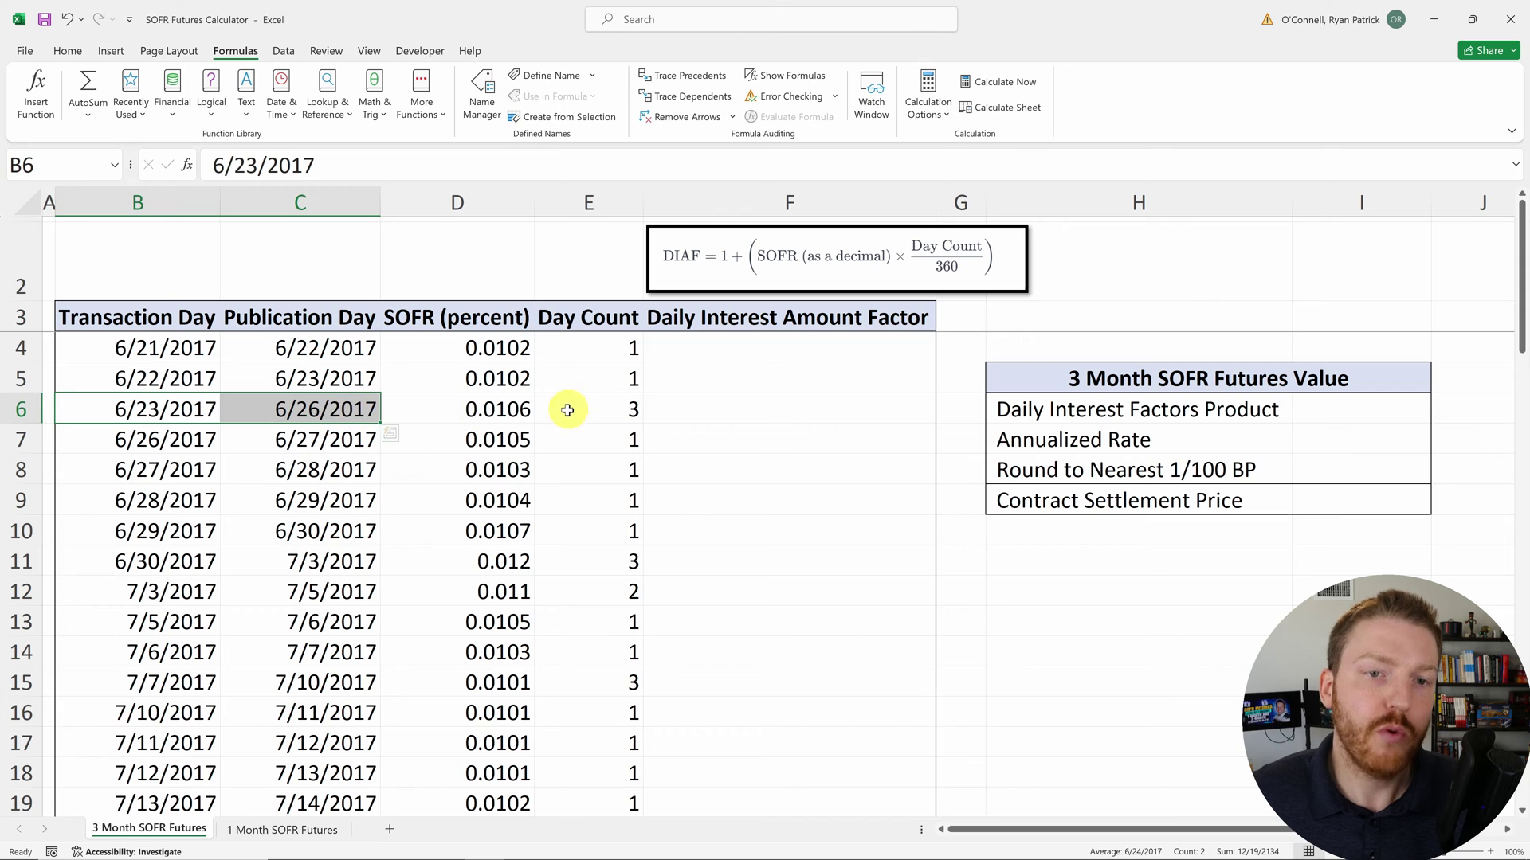
left_click(518, 413)
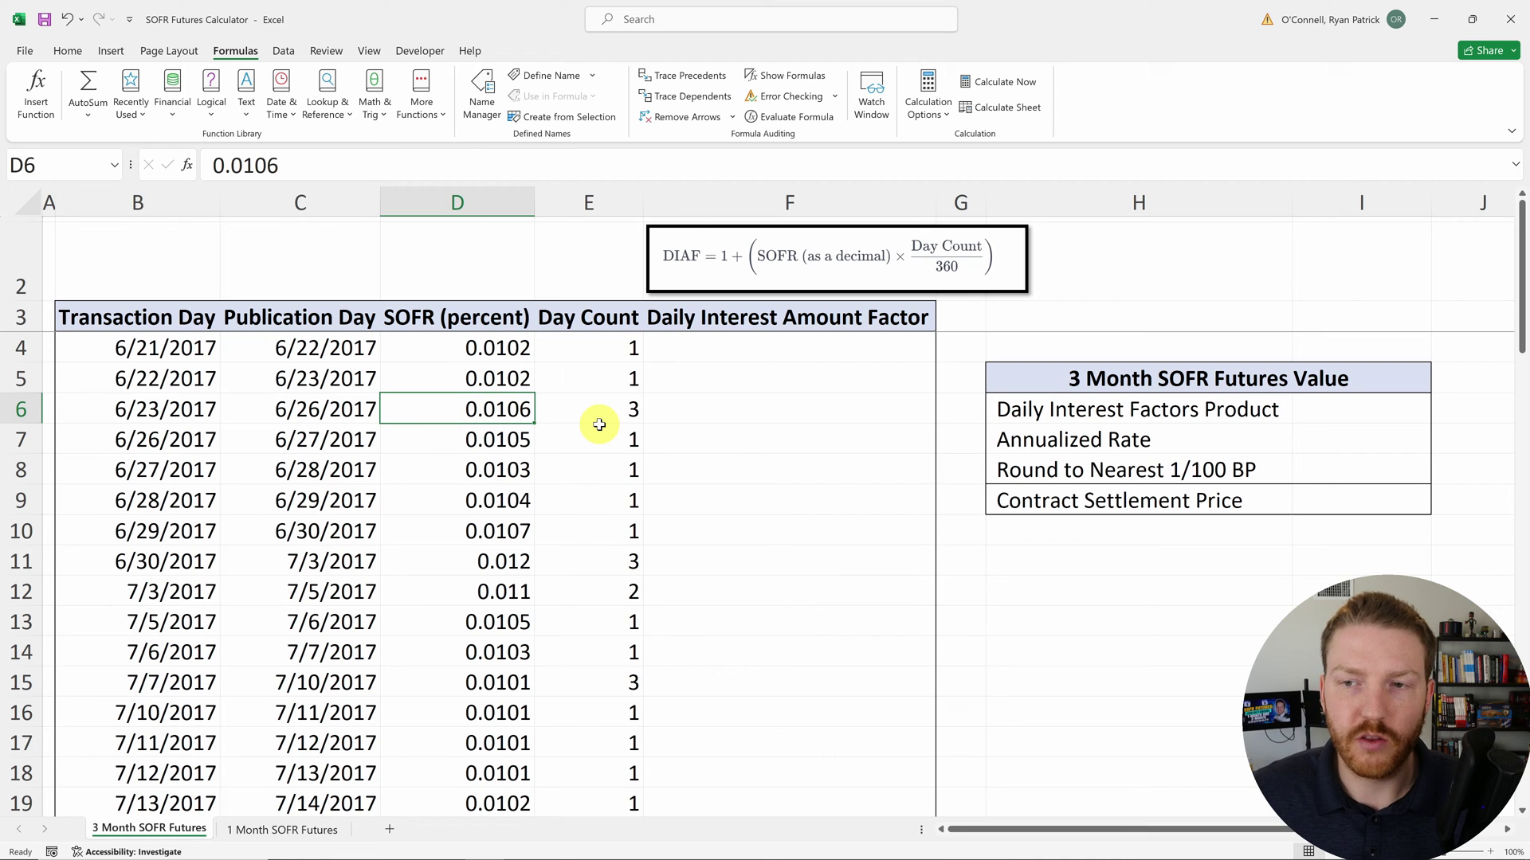
left_click(708, 351)
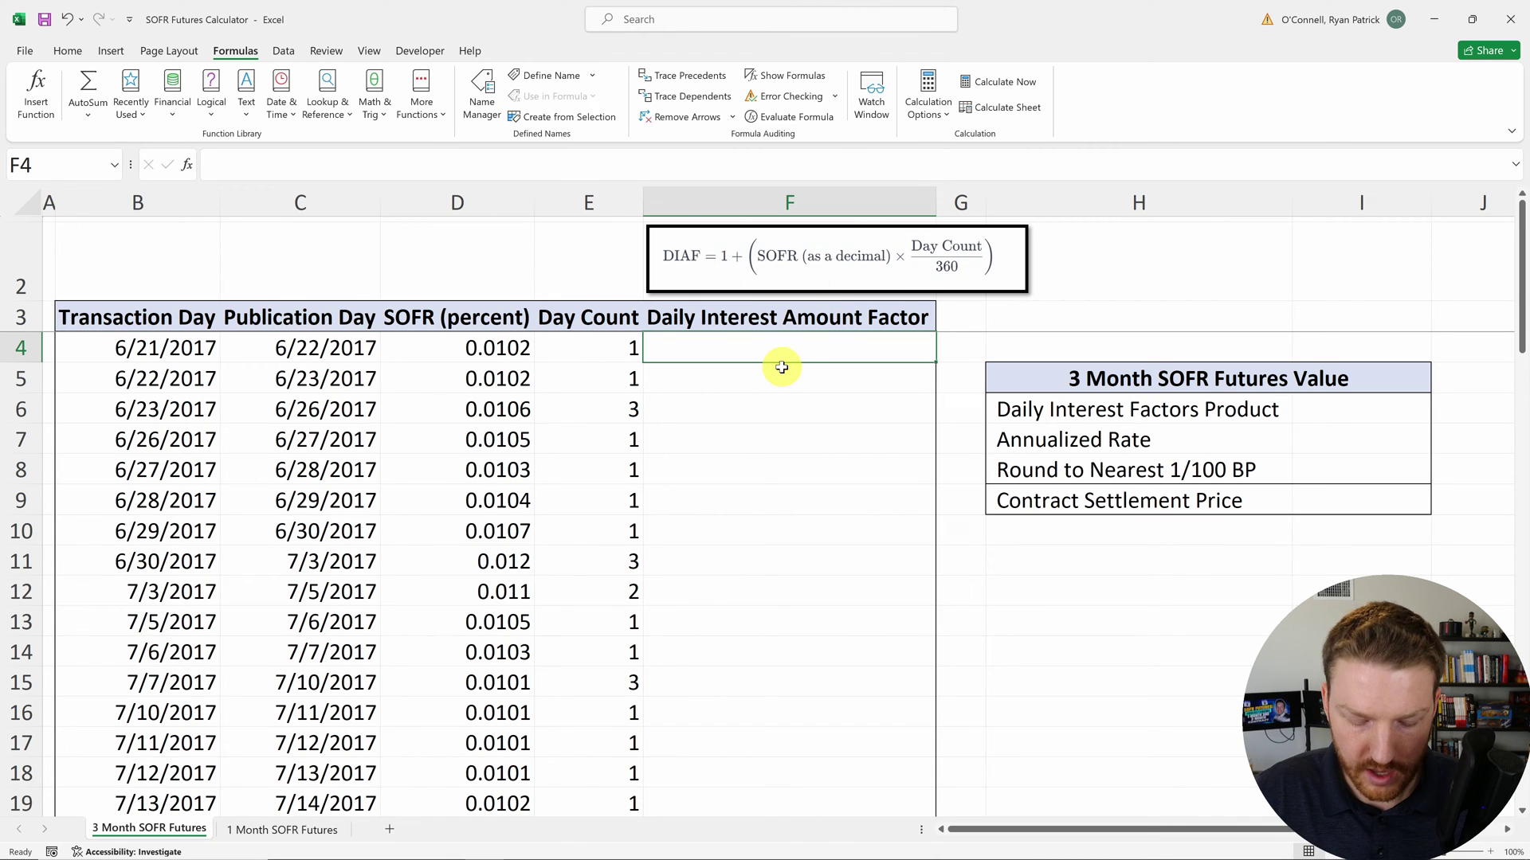
Step: Enter =1+(D4*(E4/360)) in F4 for a first daily interest factor of 1.000028333
type("=1+(")
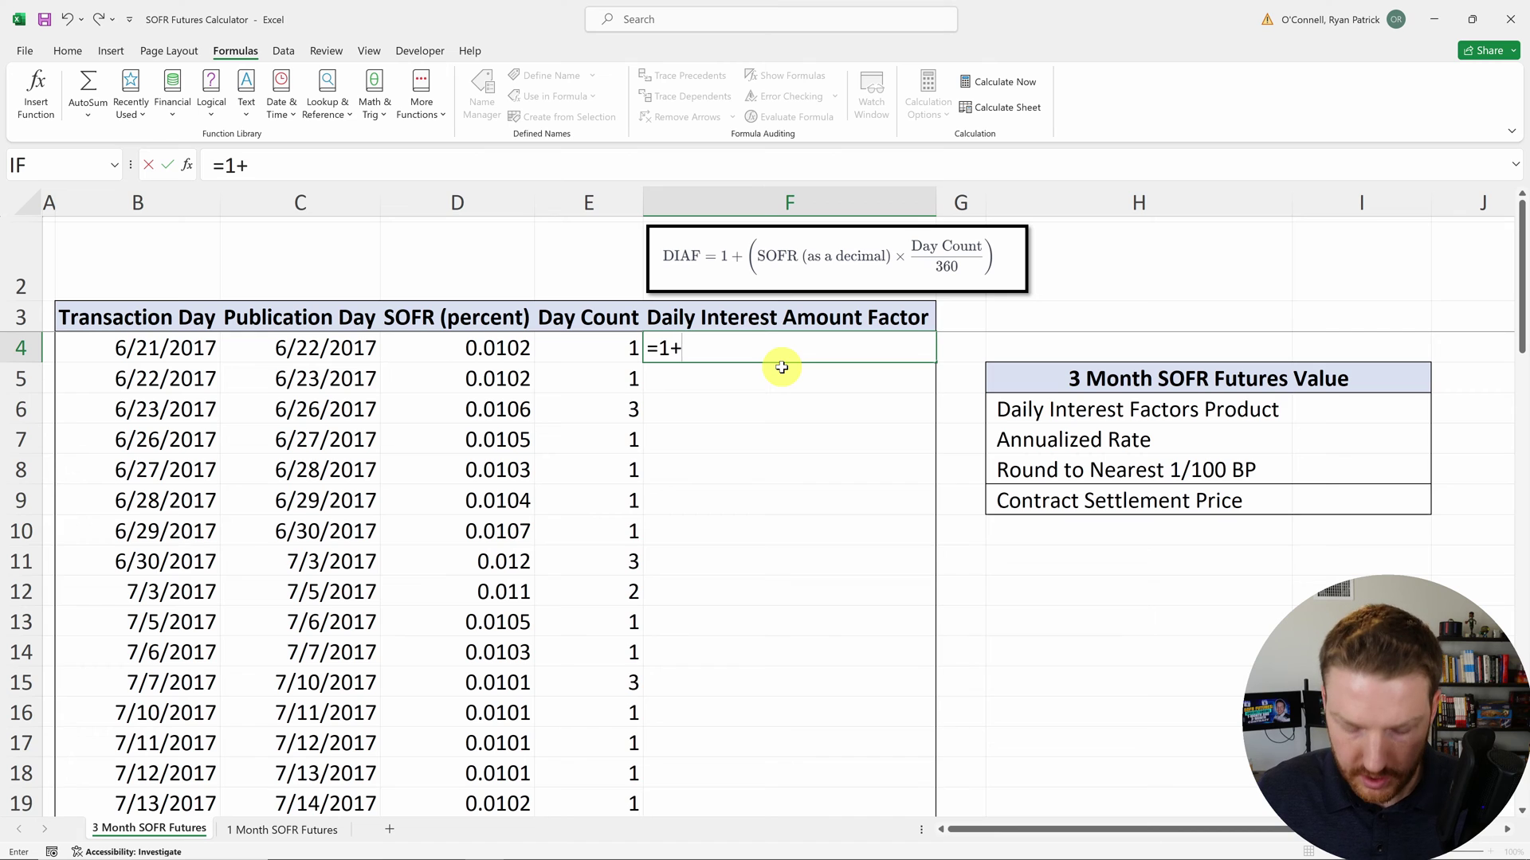
left_click(451, 345)
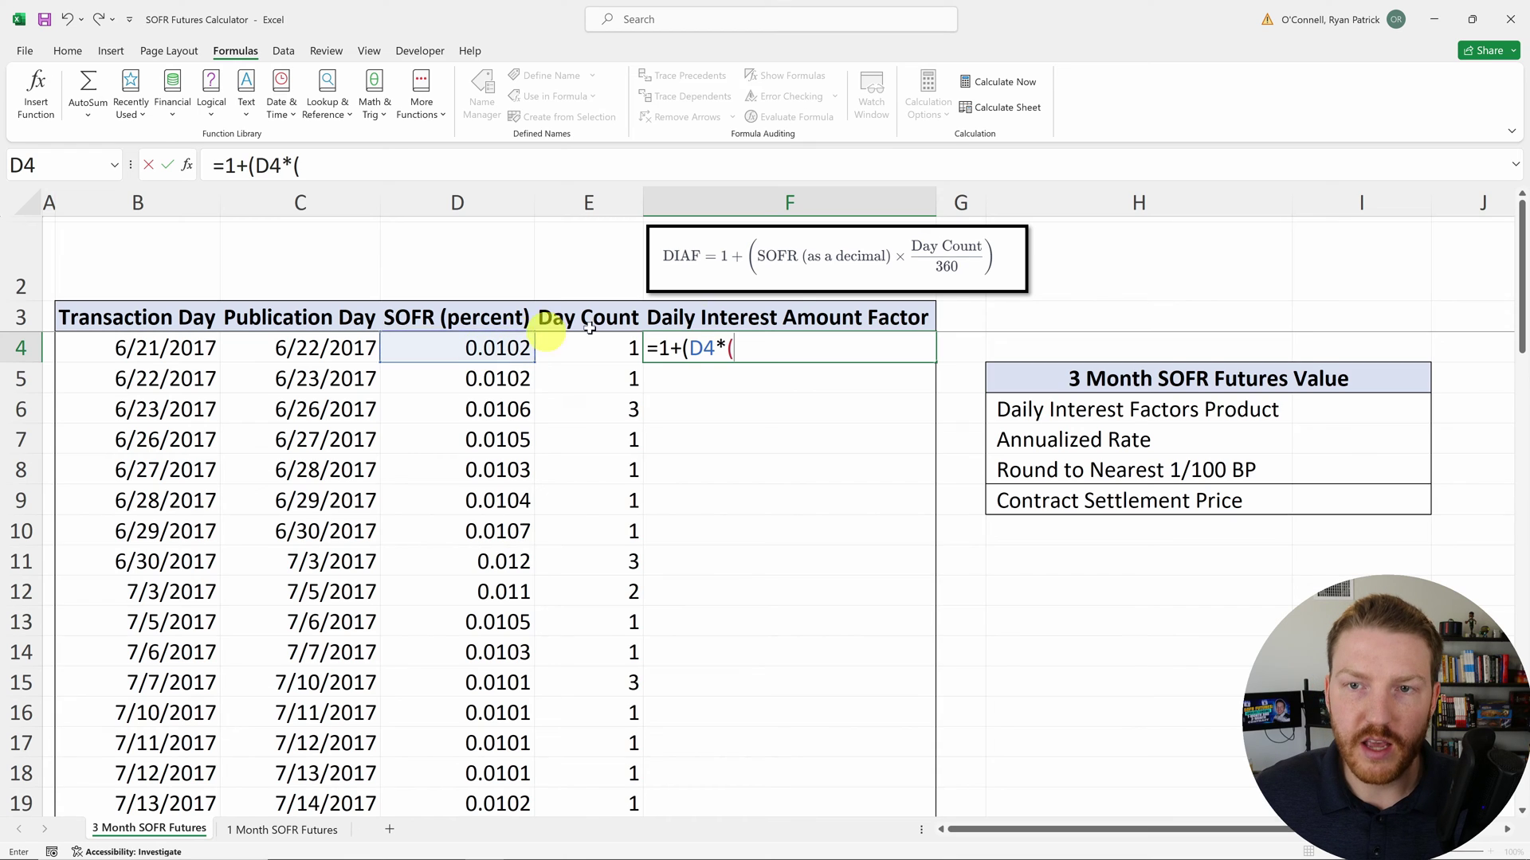
left_click(599, 362)
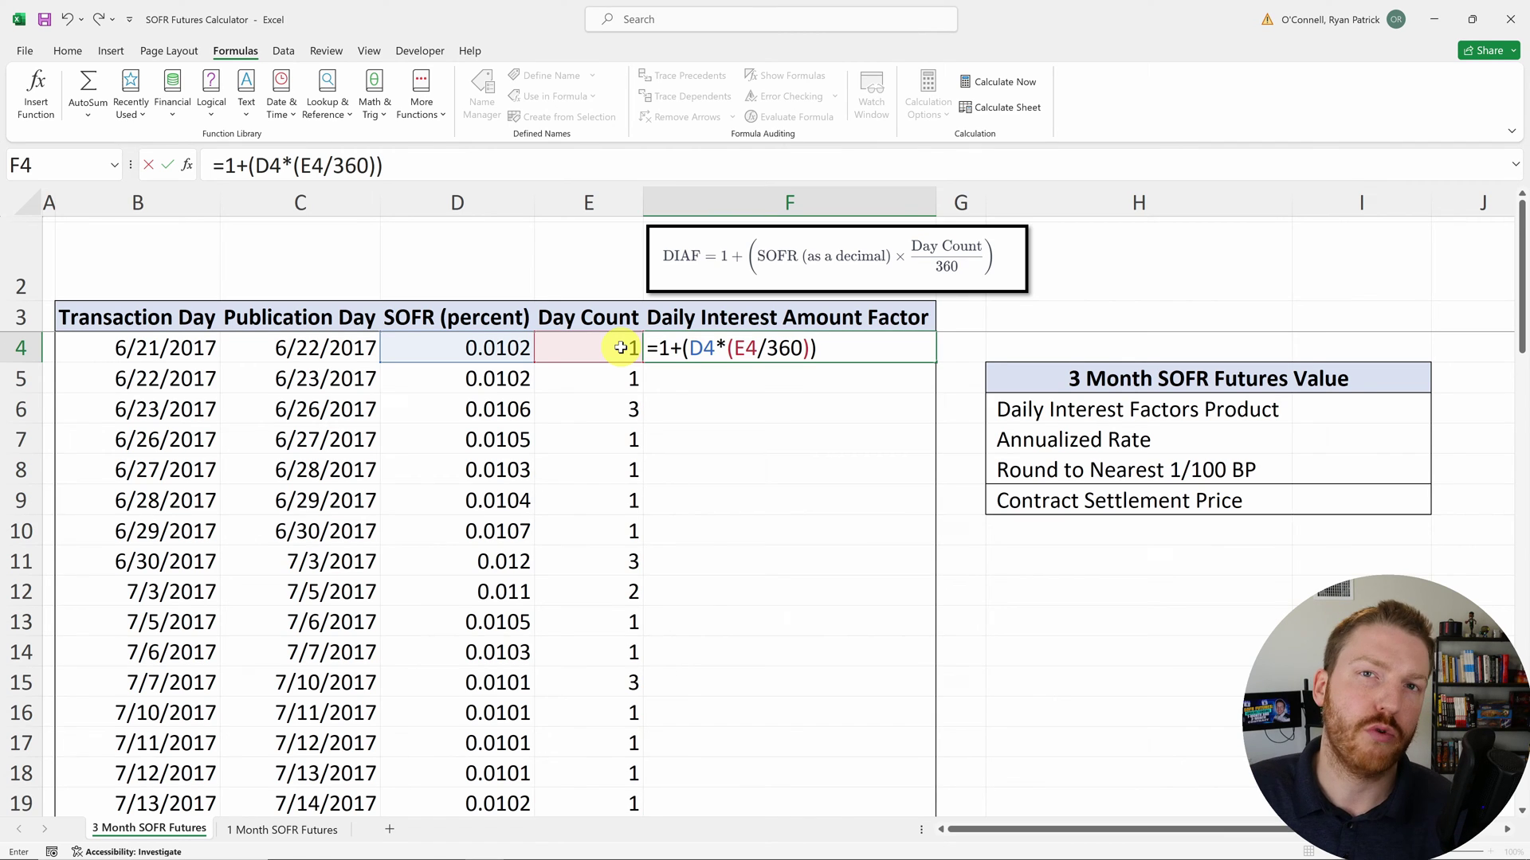
key("Return")
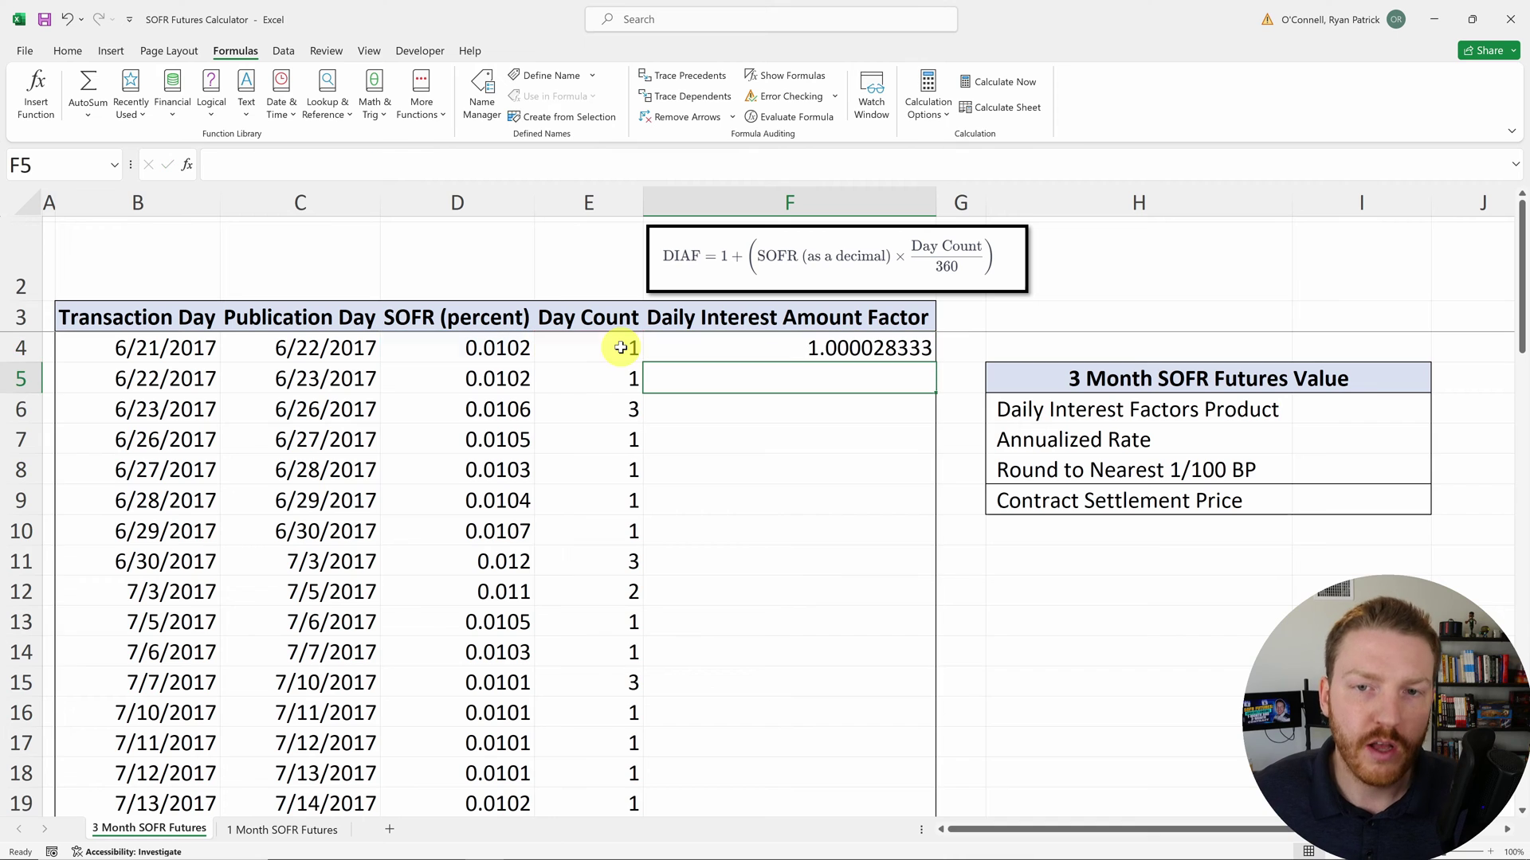
Step: Copy the F4 daily interest factor formula into F4:F66
left_click(834, 350)
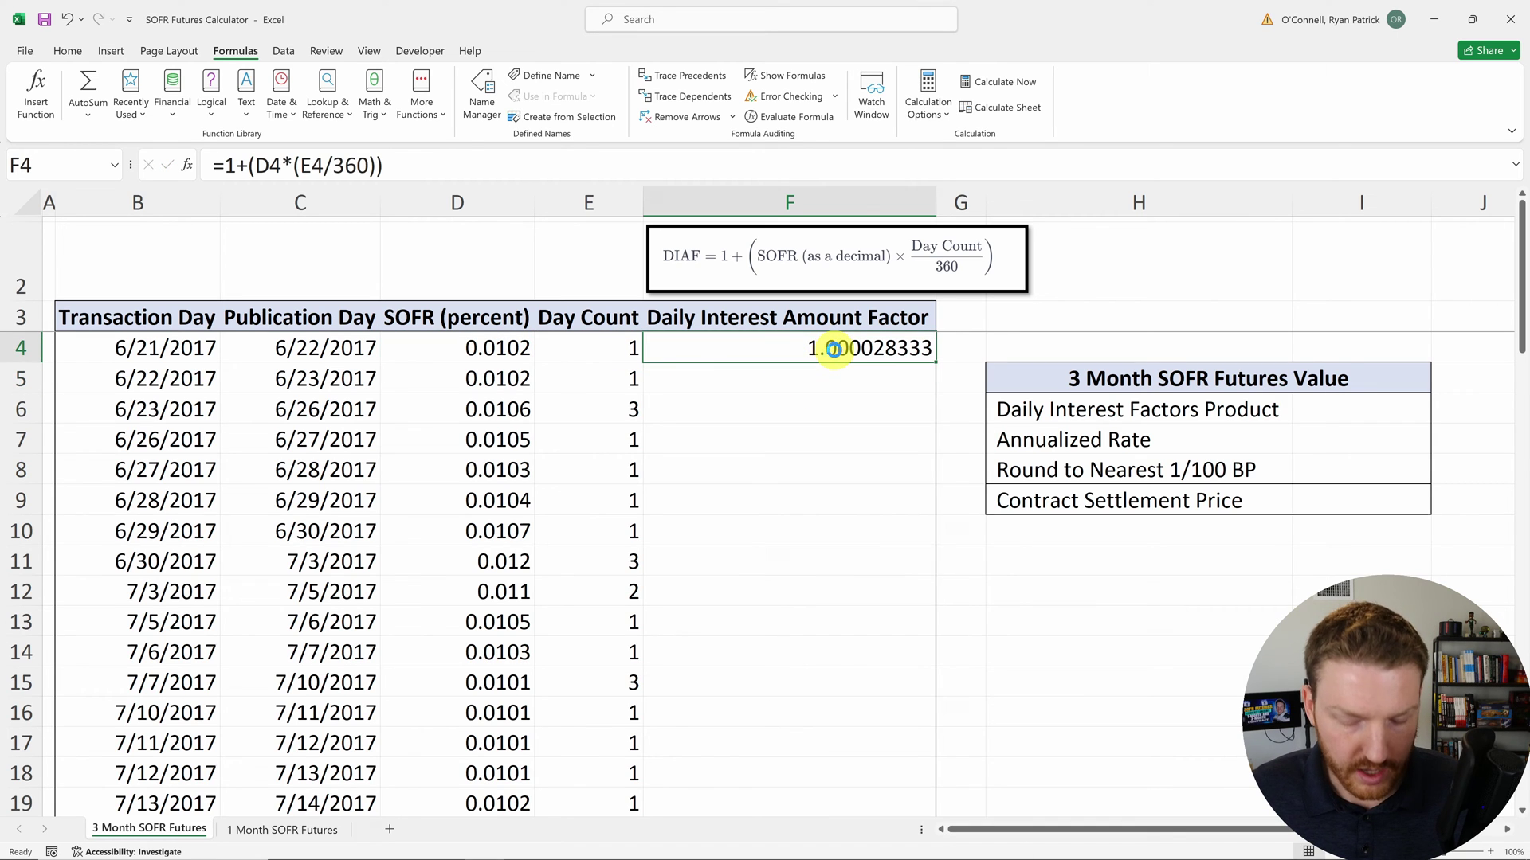
key("ctrl+c")
key("Left")
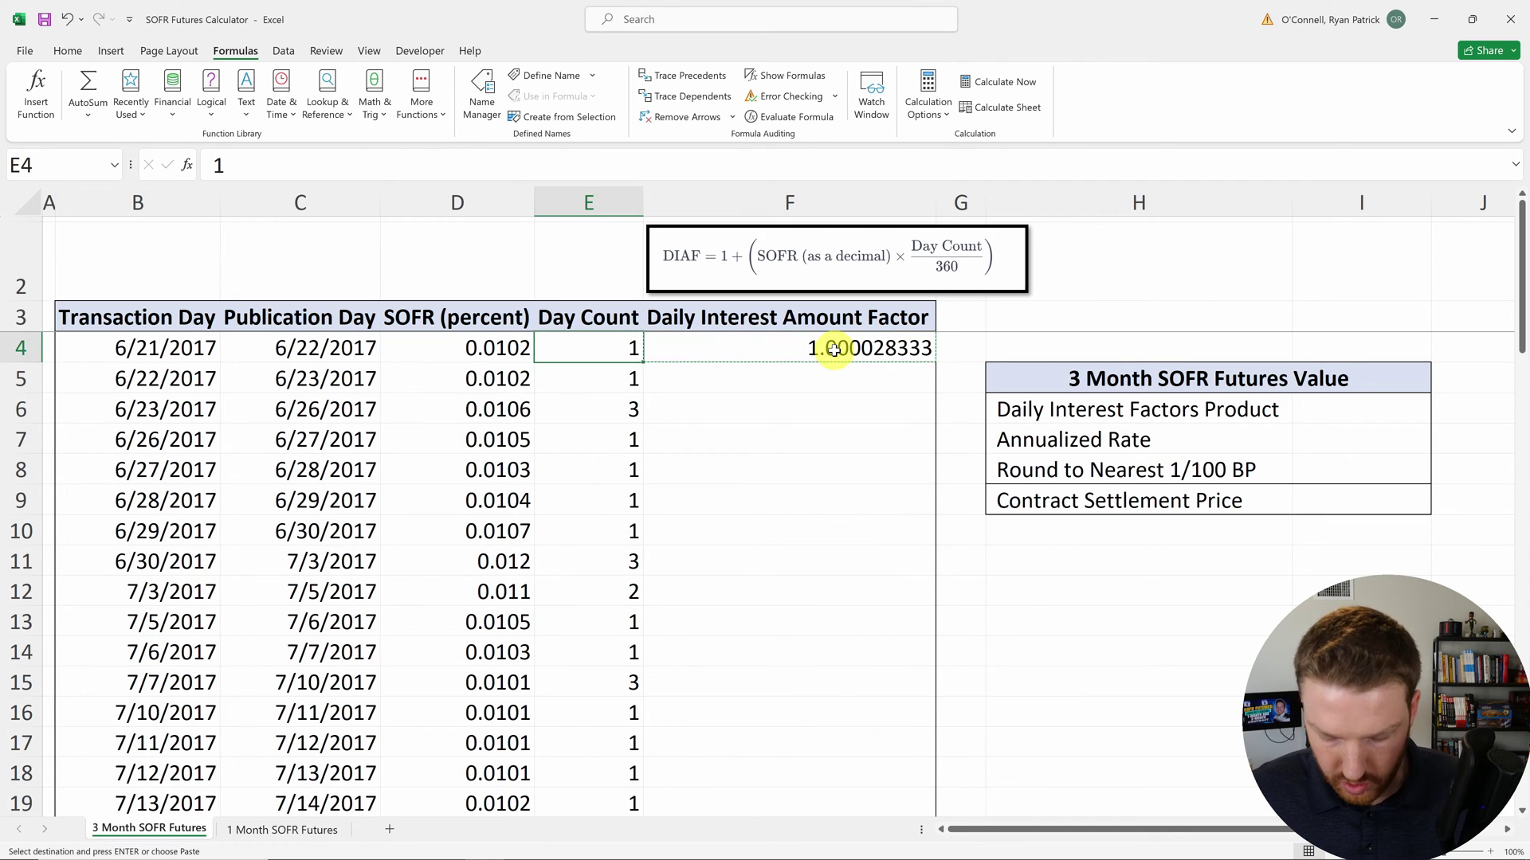
key("ctrl+Down")
key("Right")
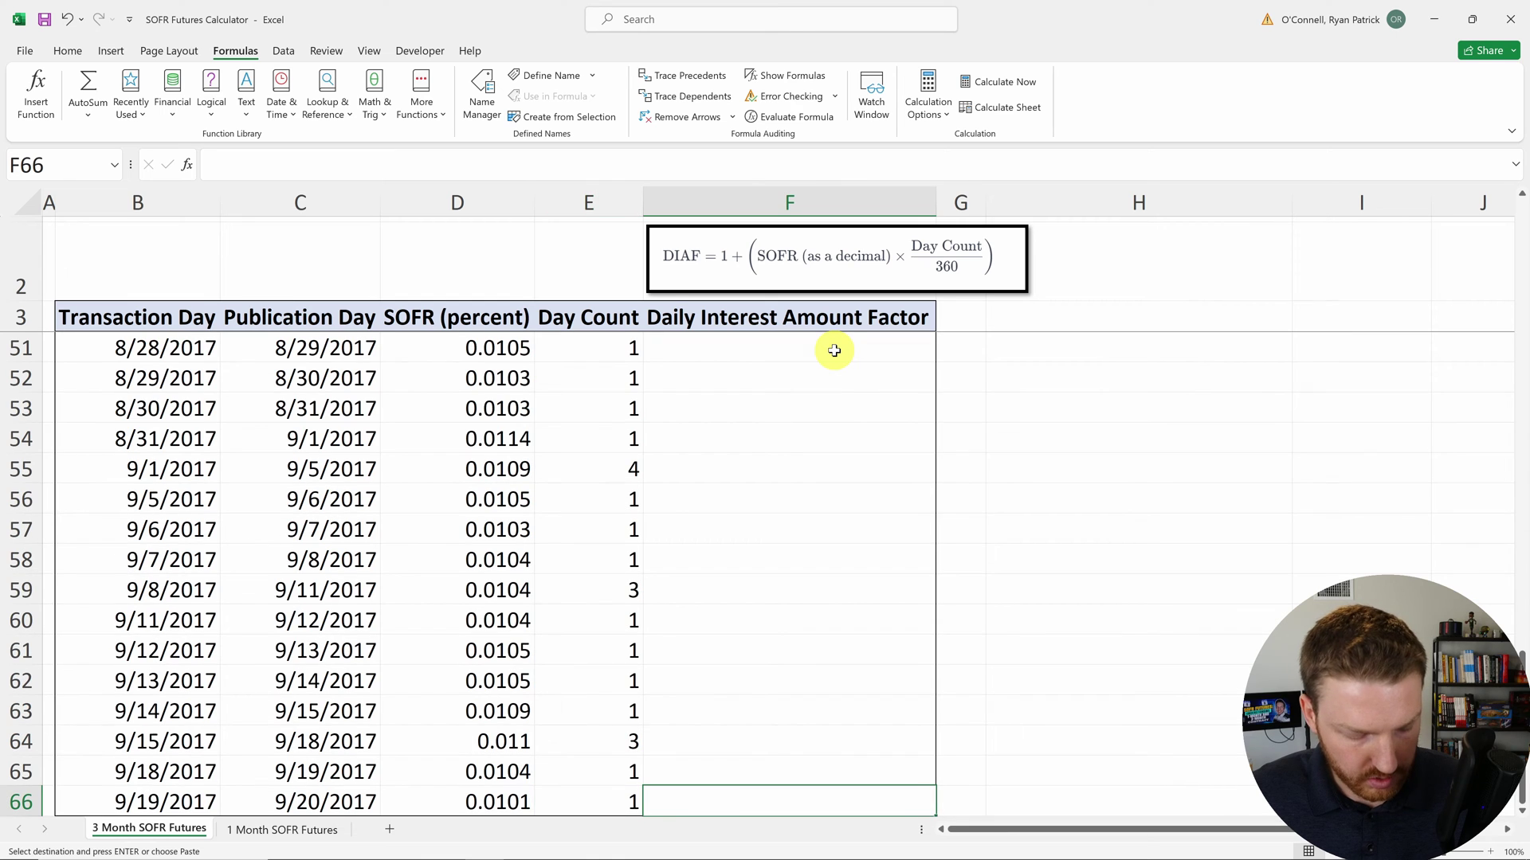
key("ctrl+shift+Up")
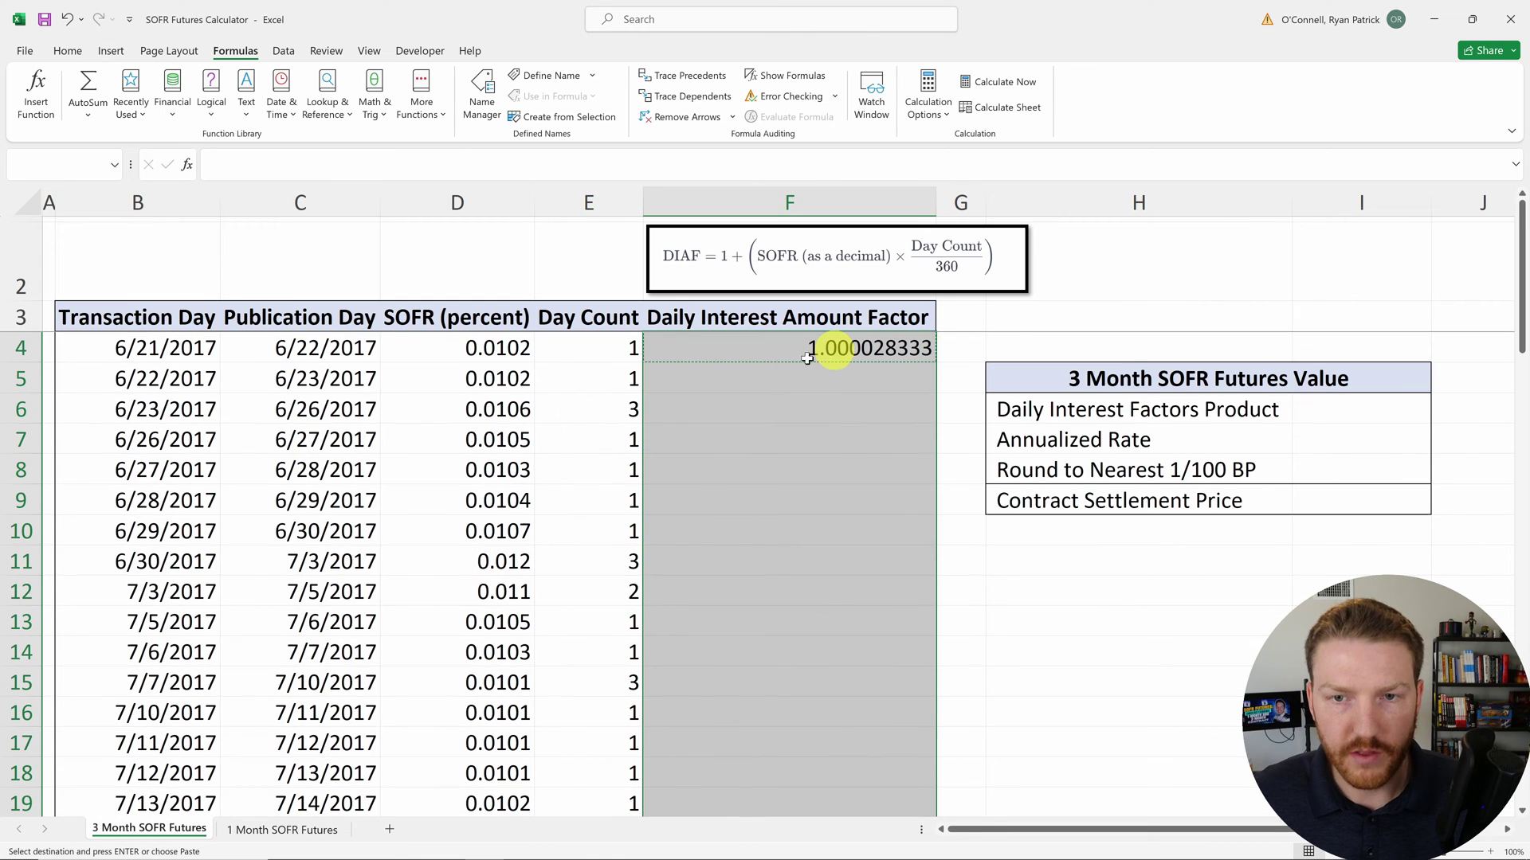
right_click(808, 434)
left_click(896, 480)
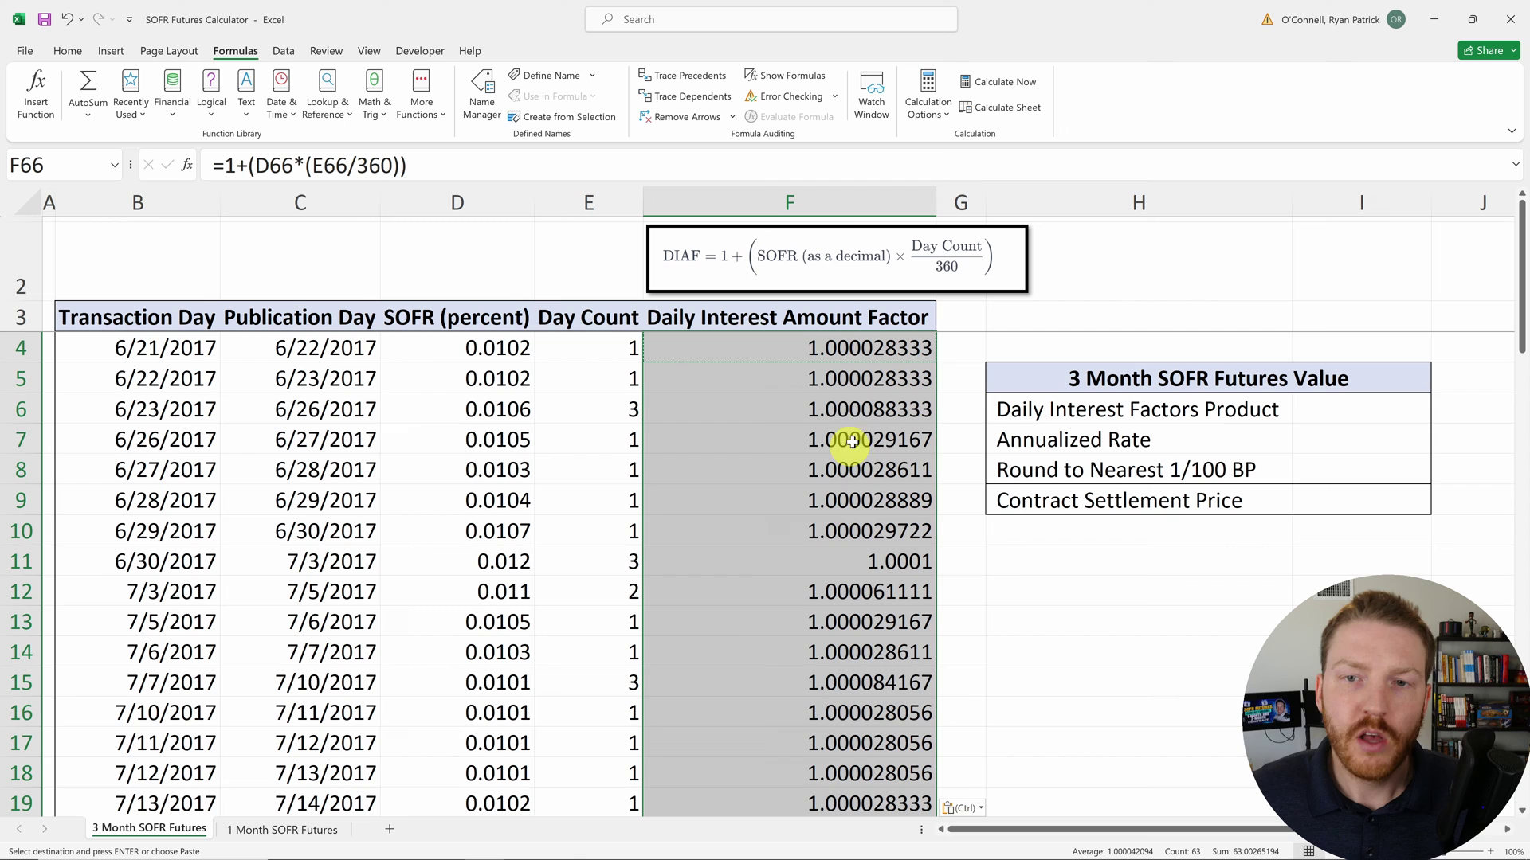
Step: Check the copied factor formulas in rows 6 and 9 of the daily table
left_click(763, 398)
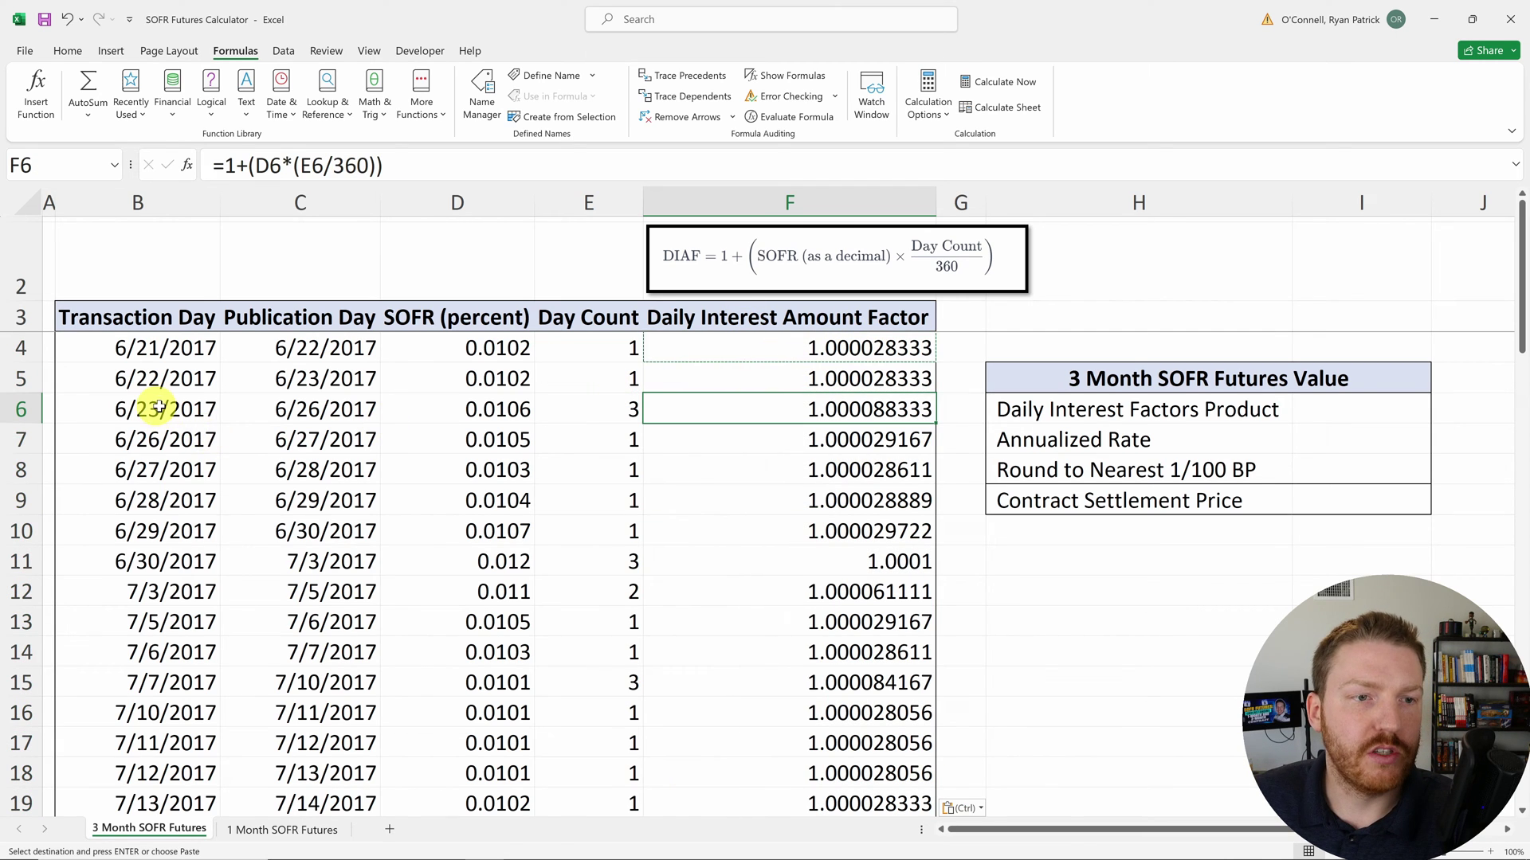
left_click_drag(157, 408, 776, 416)
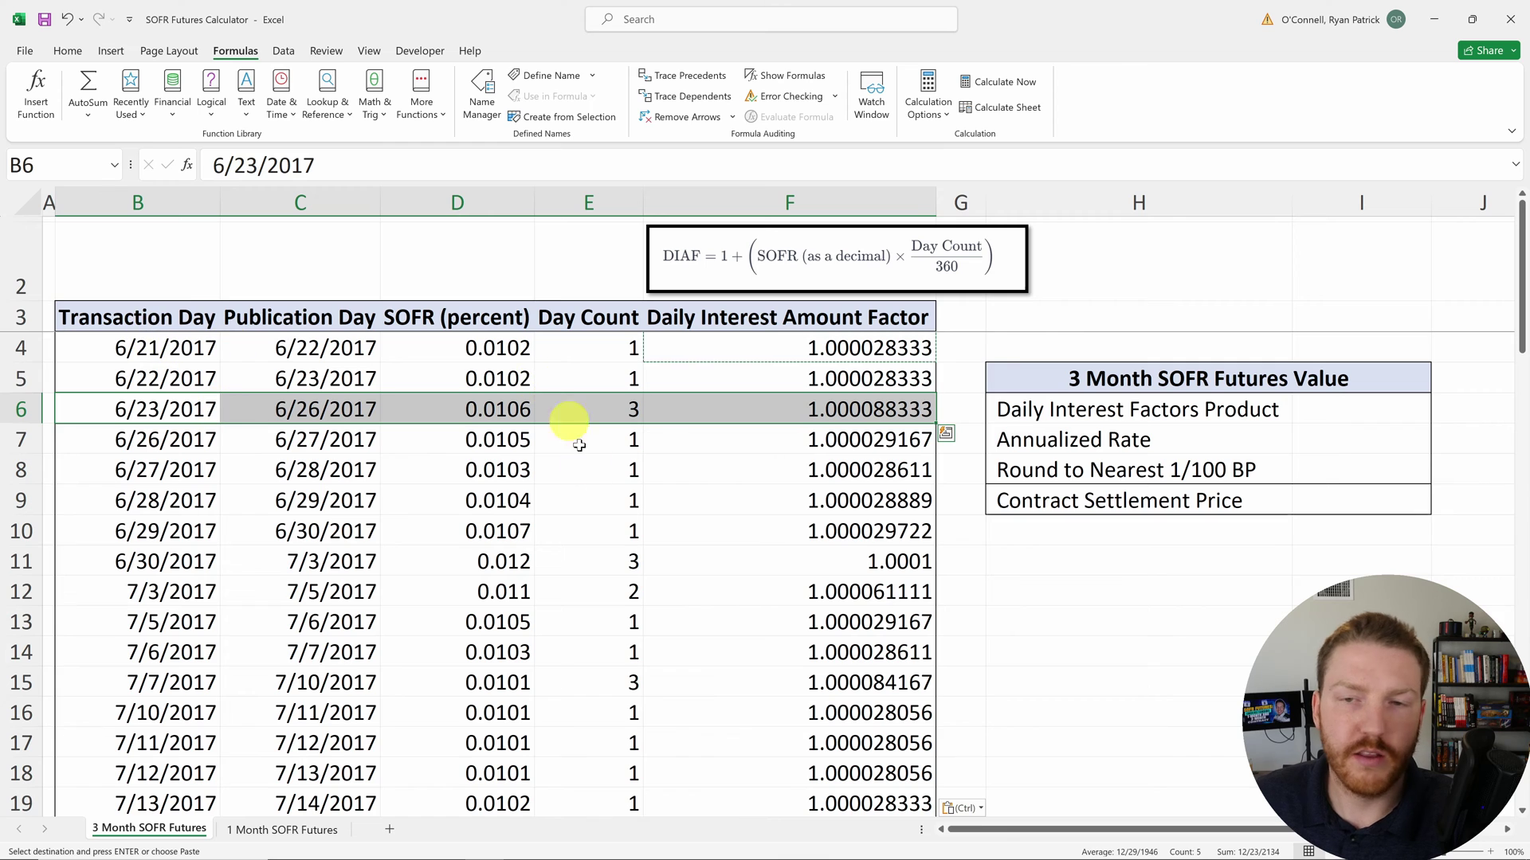
left_click_drag(143, 318, 852, 622)
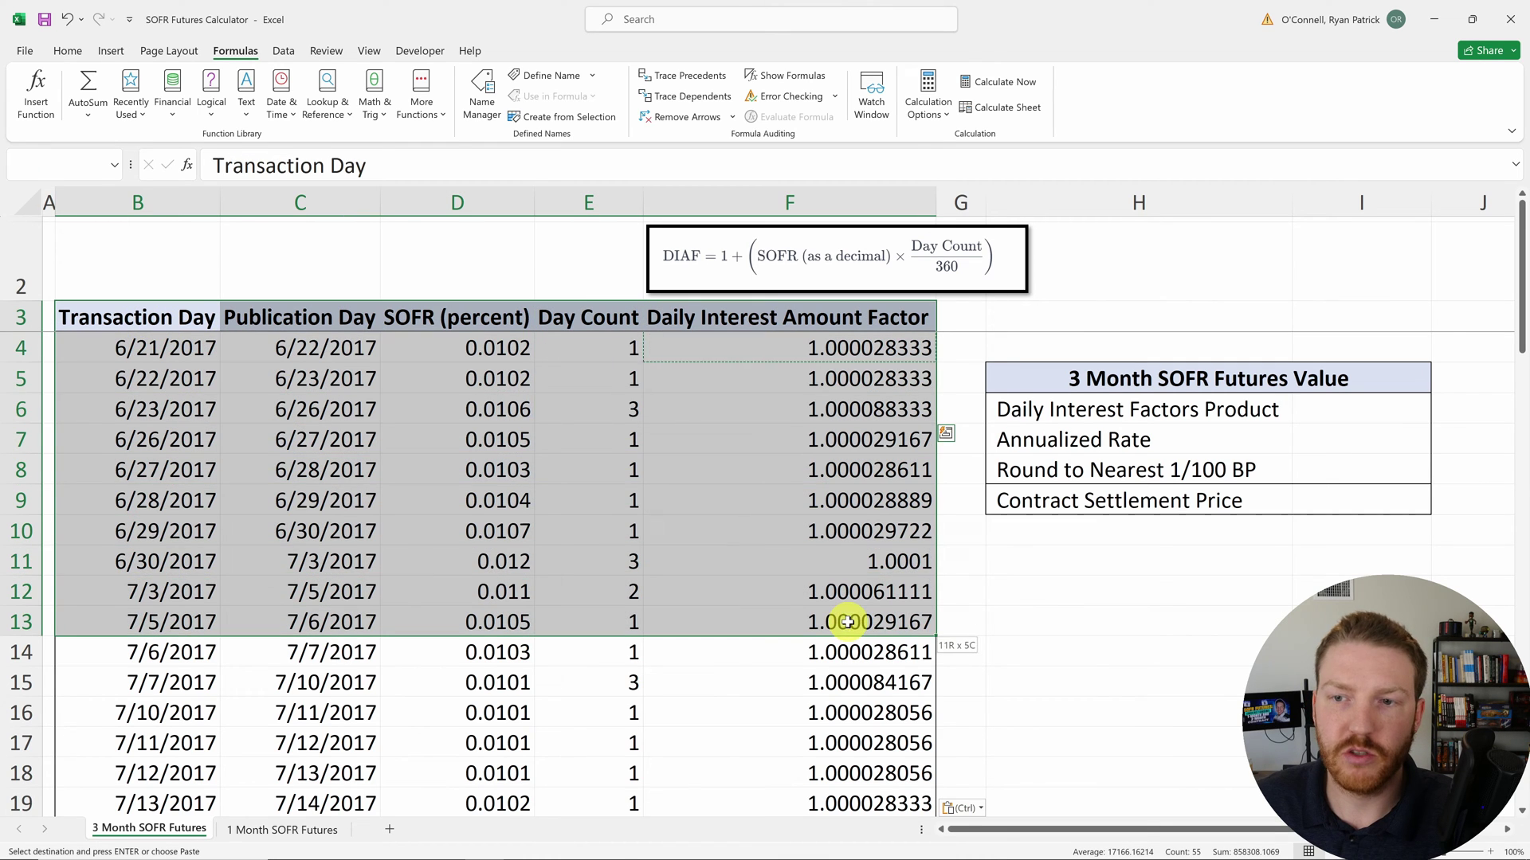
left_click(853, 506)
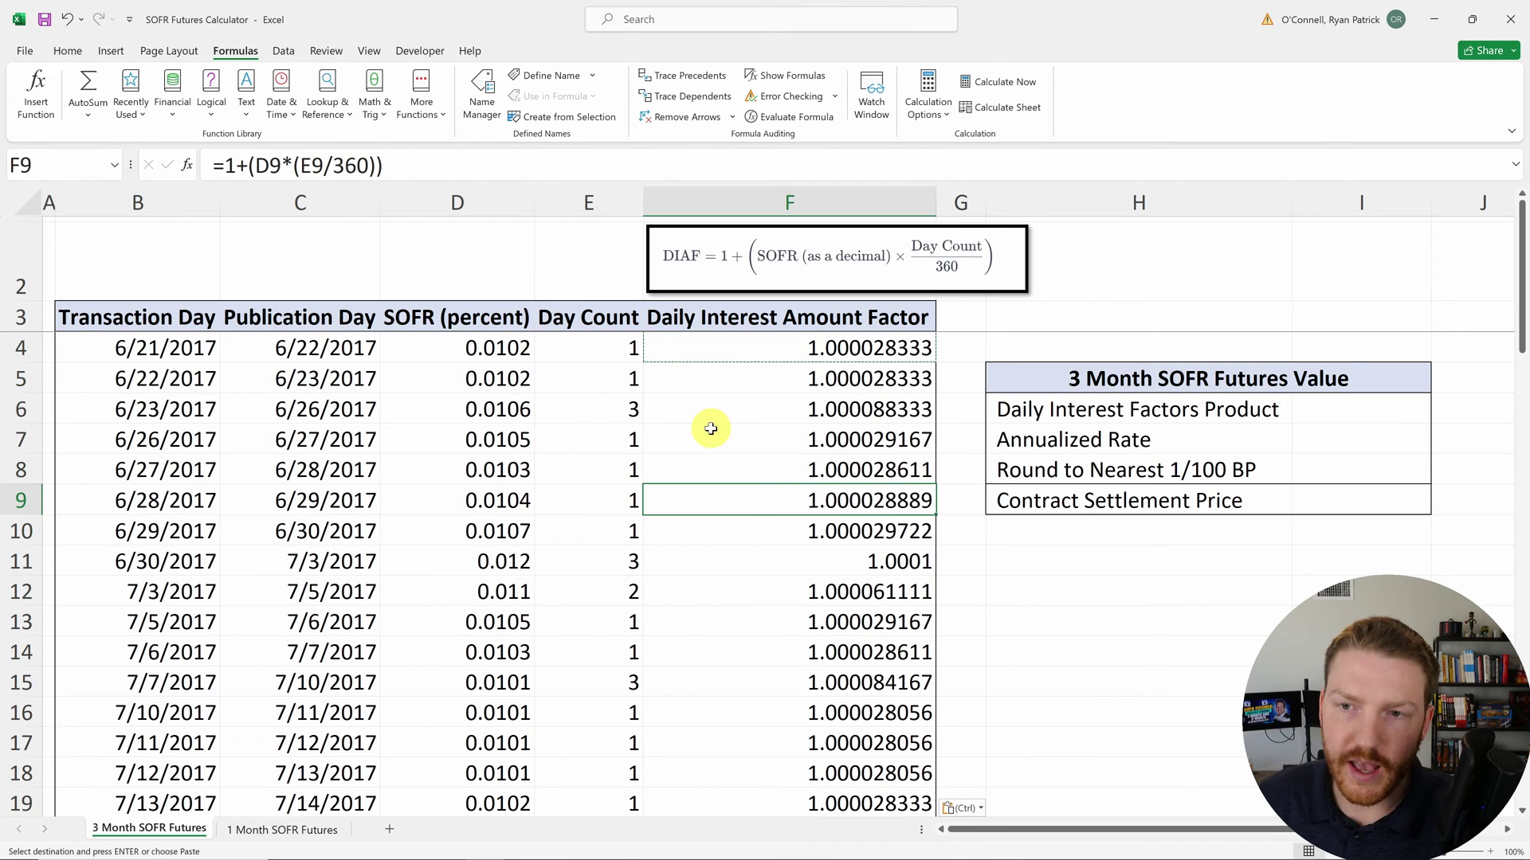
left_click(1176, 379)
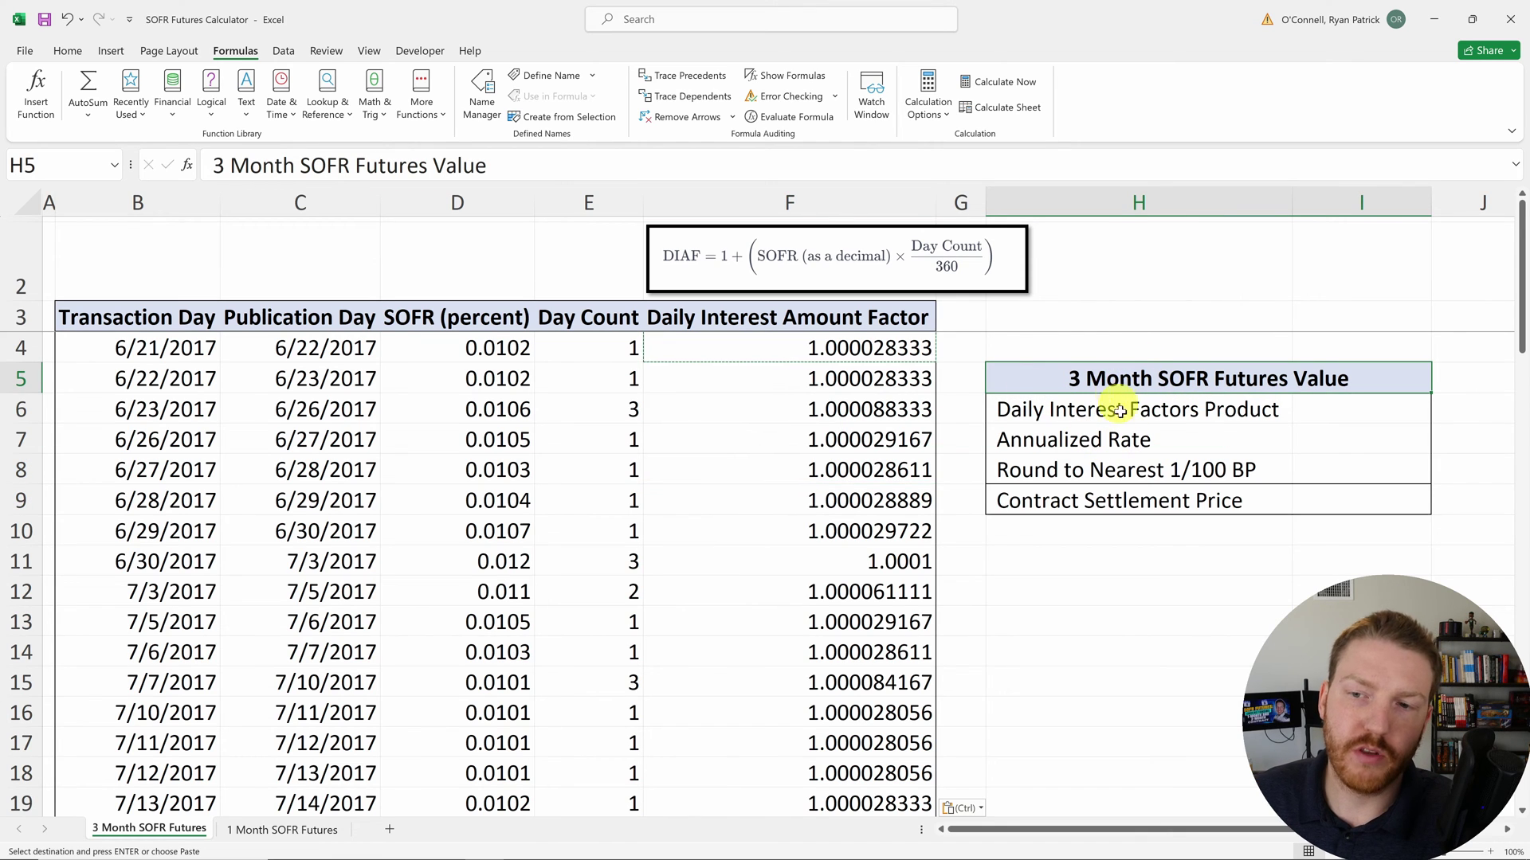
Step: Enter =PRODUCT(F4:F66) in I6 as the Daily Interest Factors Product
left_click_drag(1217, 500, 1301, 495)
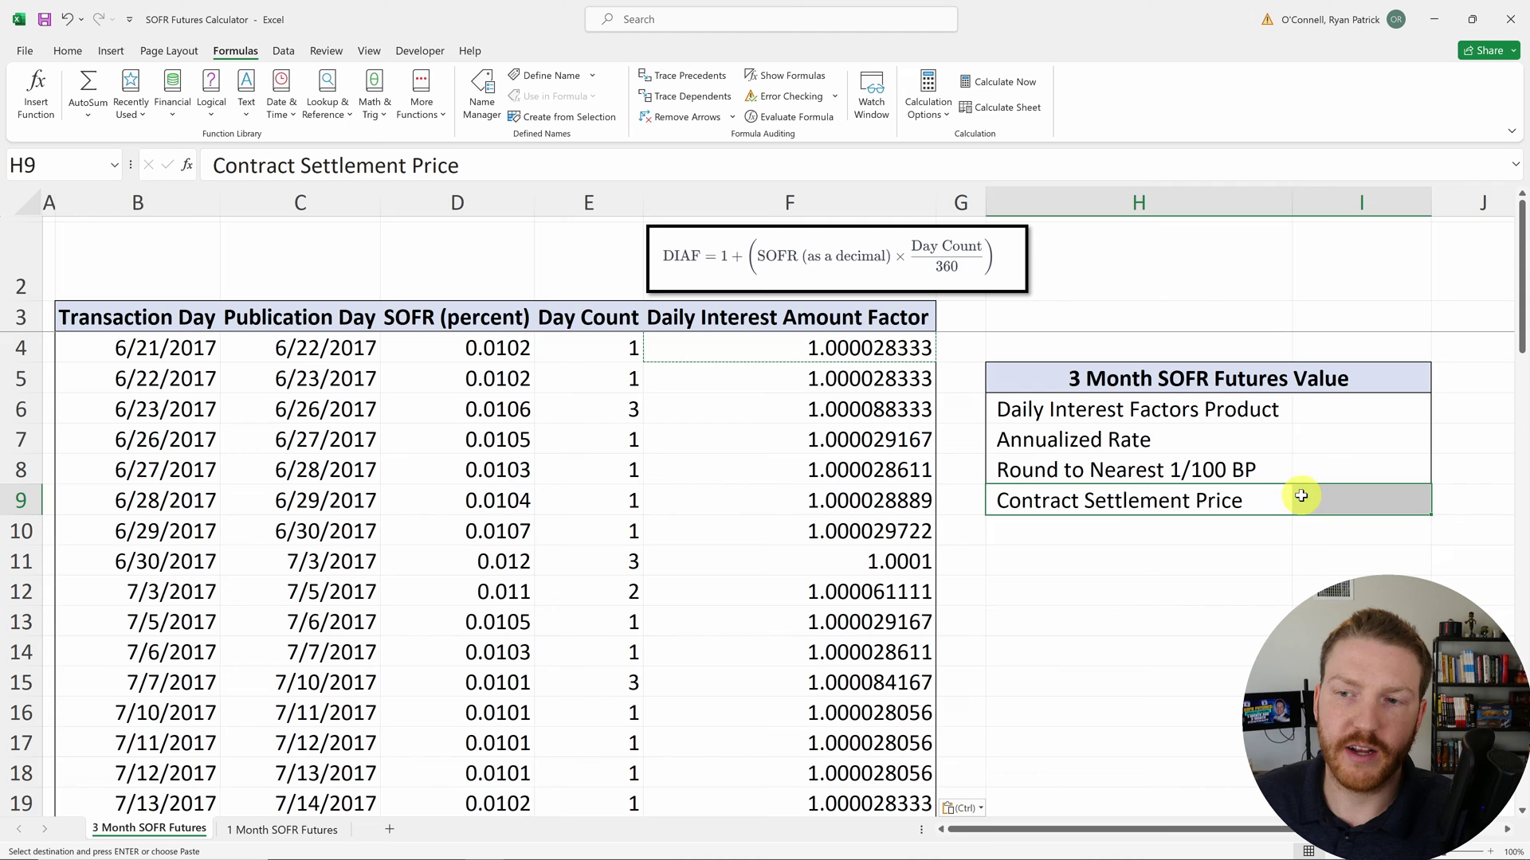
left_click(1195, 553)
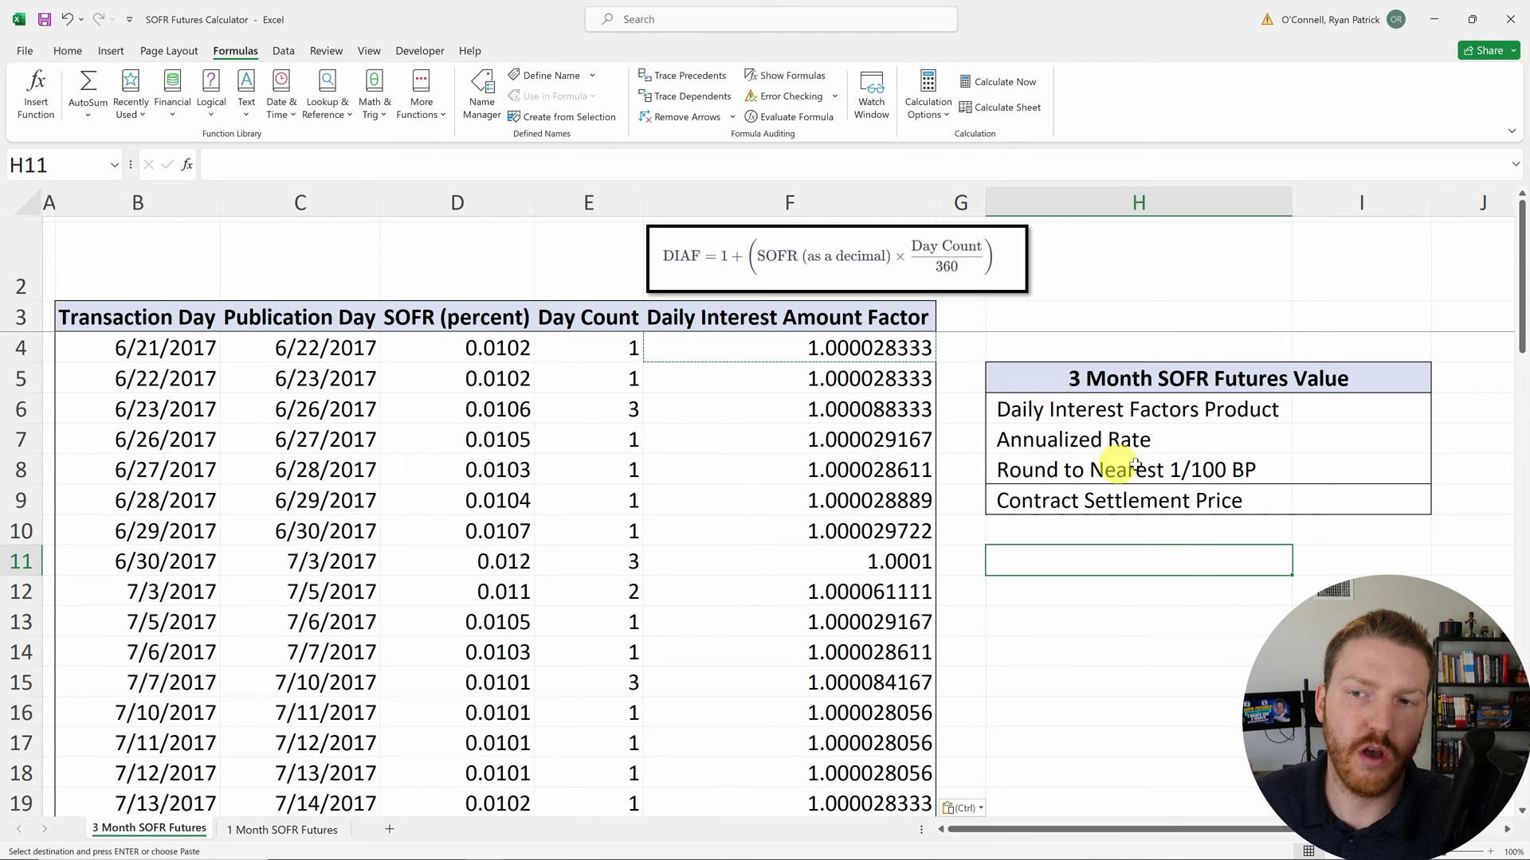
left_click(1125, 412)
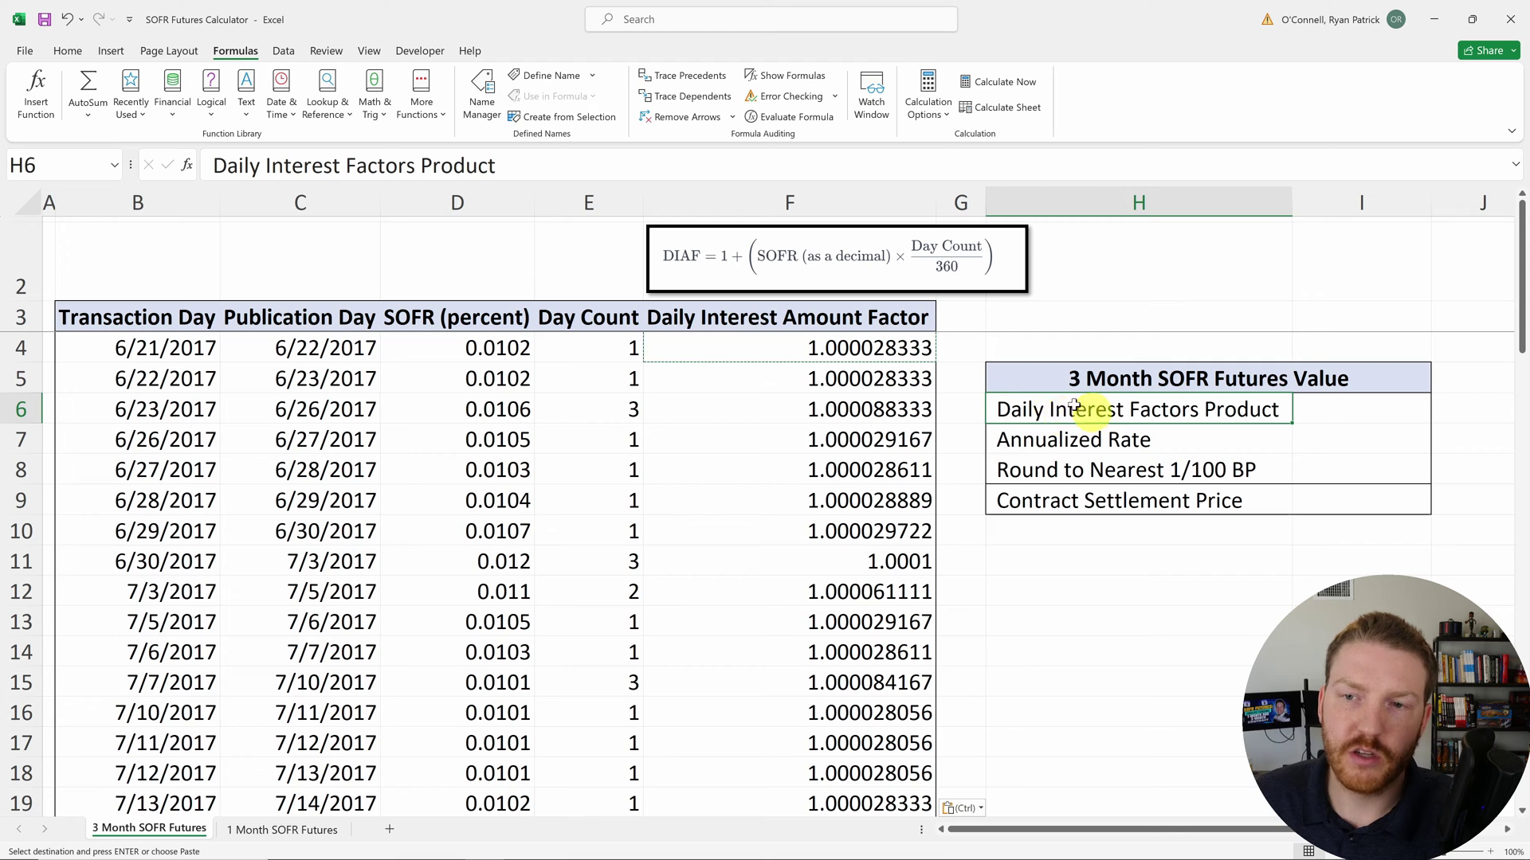
left_click(1319, 407)
type("=pro")
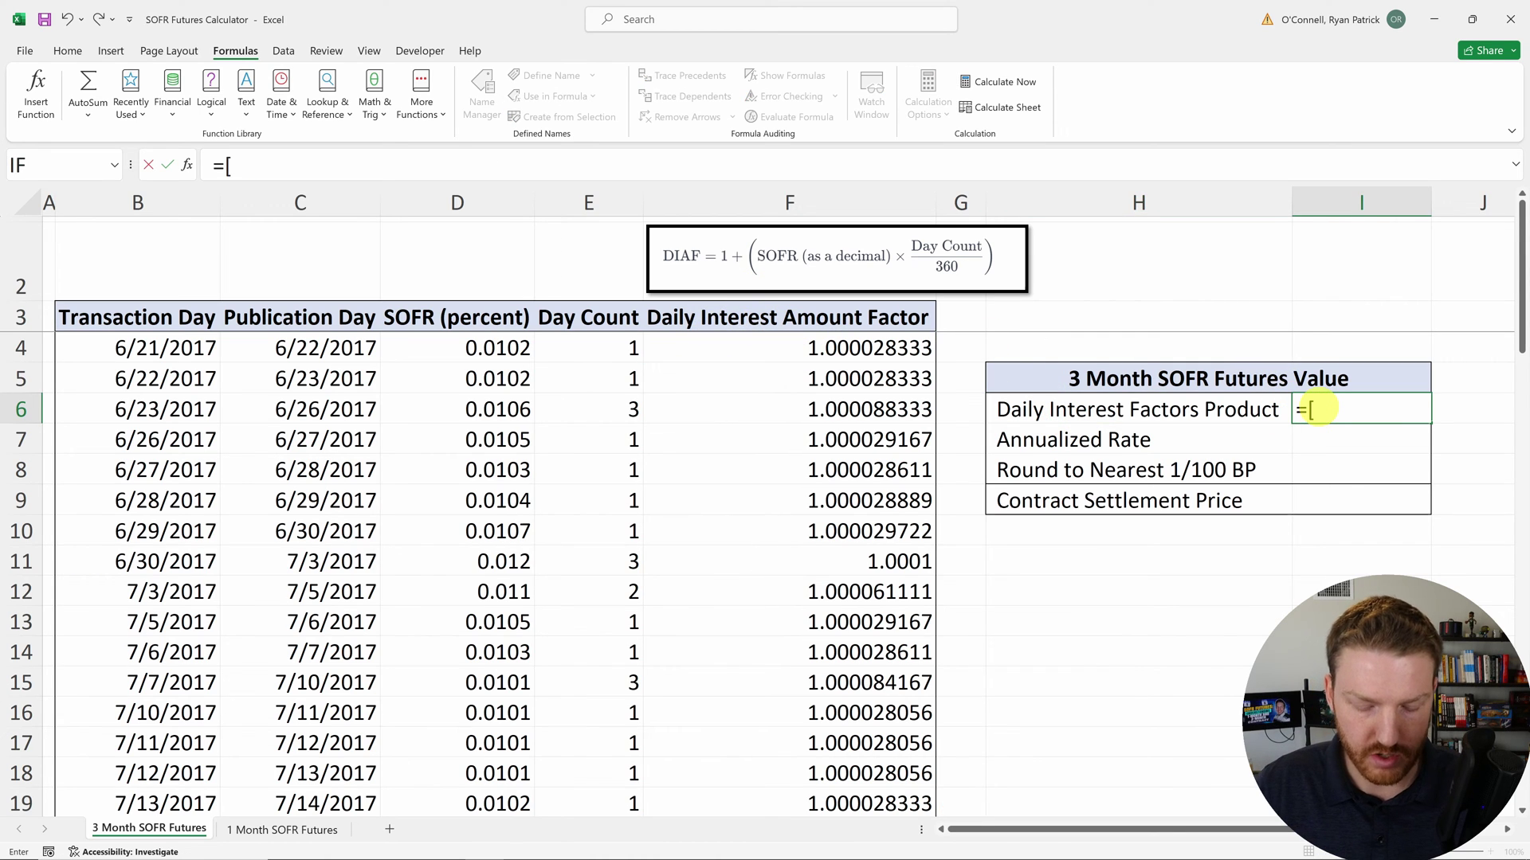
type("d")
key("Tab")
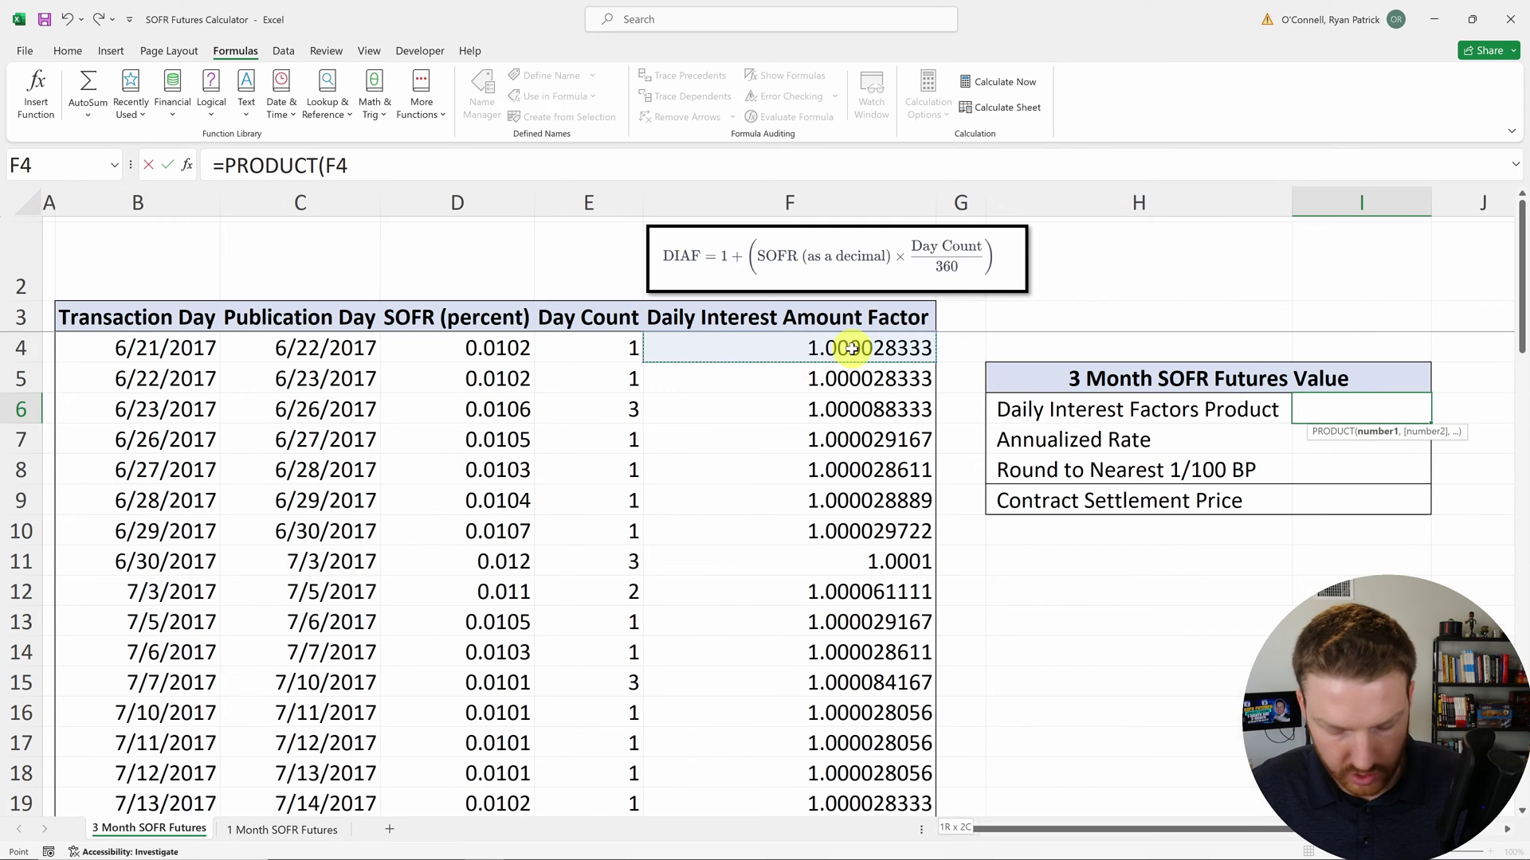
key("ctrl+shift+Down")
key("Return")
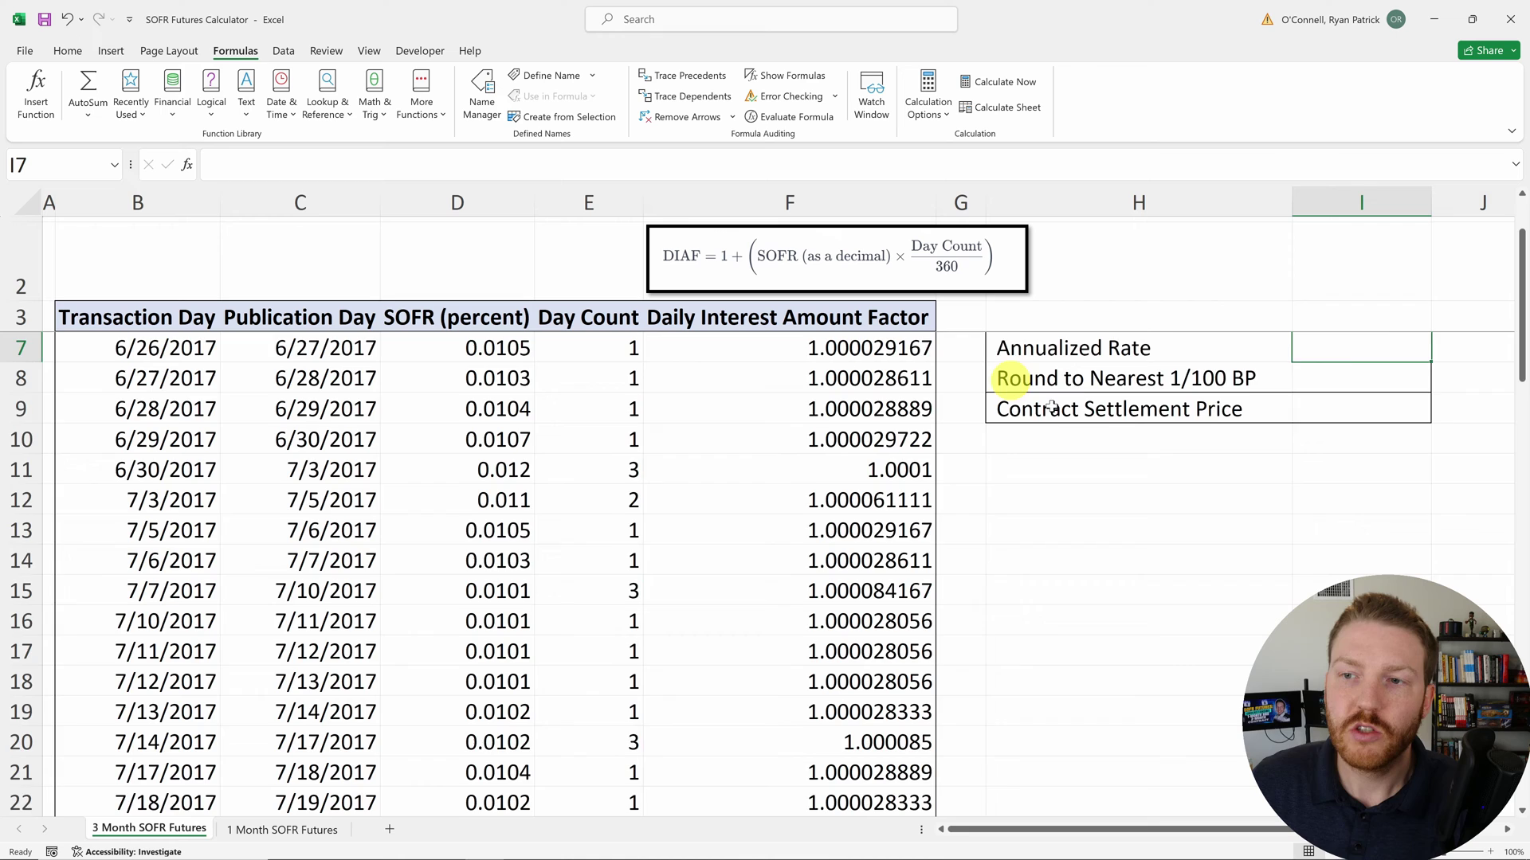
Step: Verify the I6 product, 1.002655388, against the daily factor formulas in F4:F7
left_click(1328, 398)
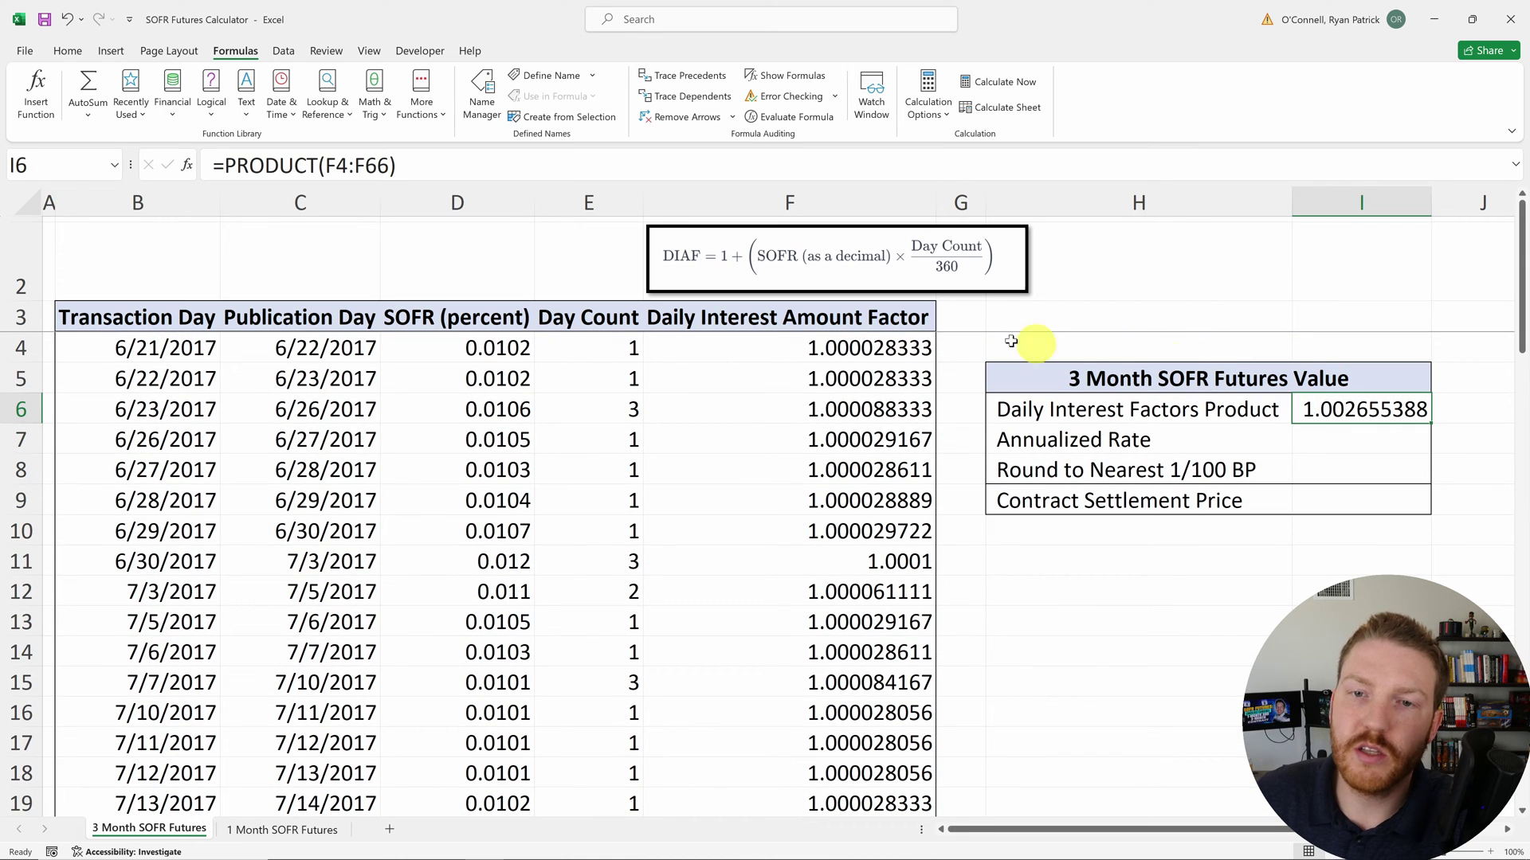
left_click(892, 347)
left_click(883, 374)
left_click(1370, 409)
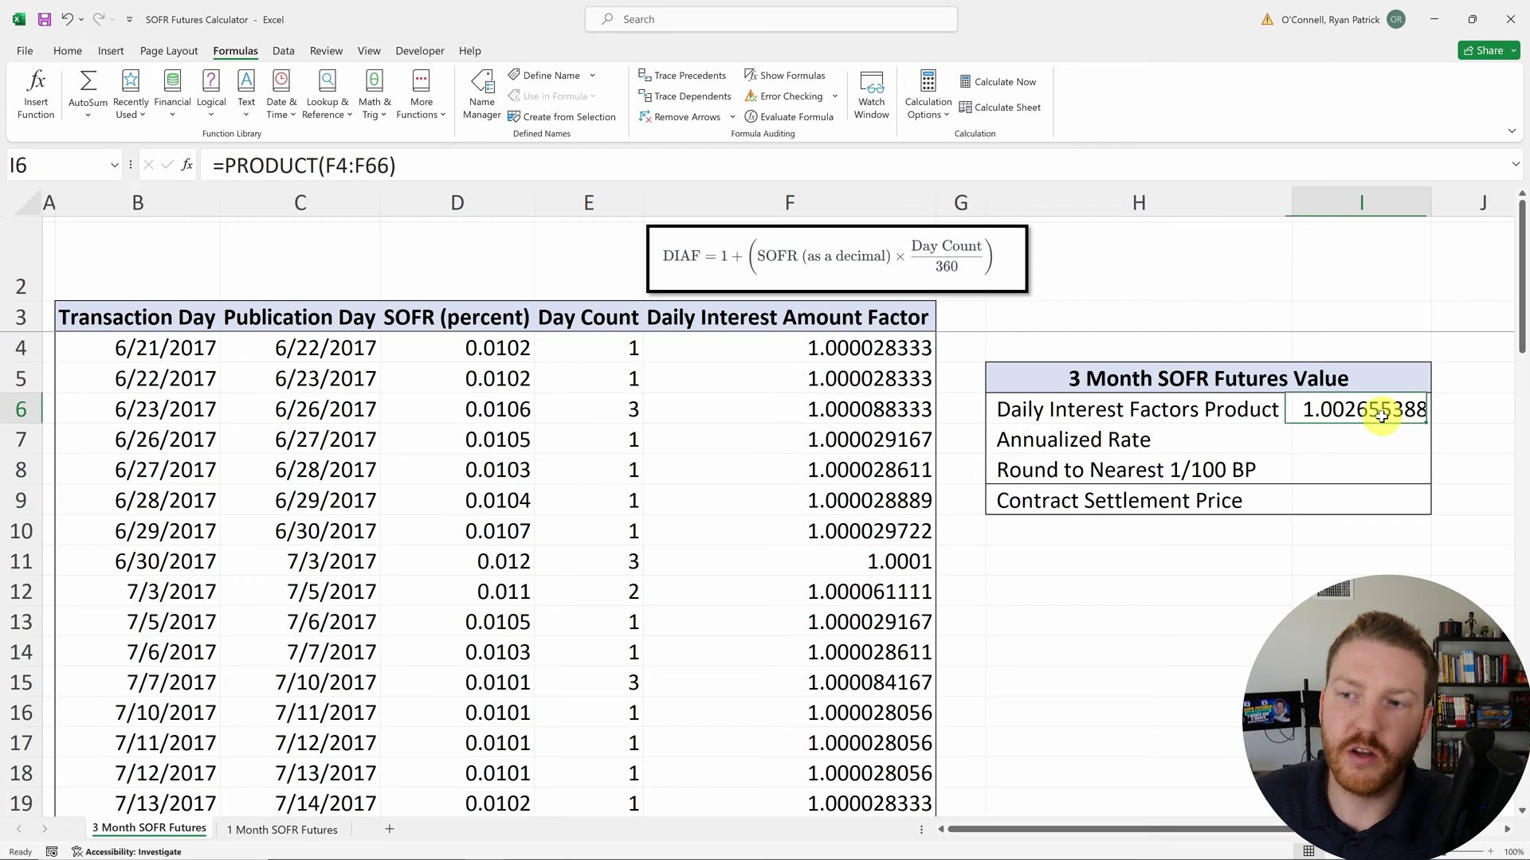
left_click(883, 349)
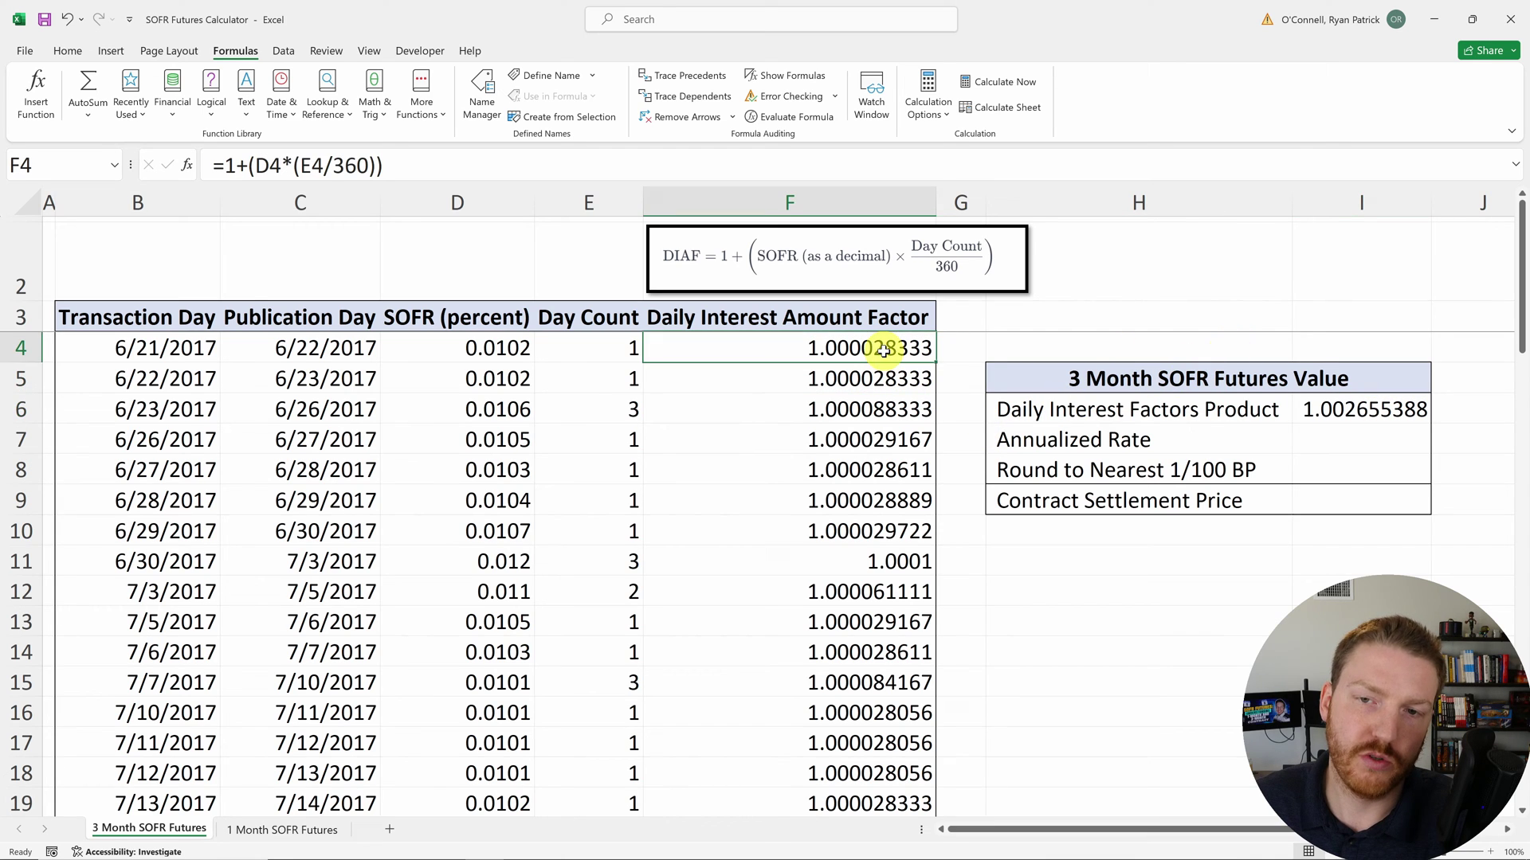
left_click(889, 377)
left_click(882, 409)
left_click(881, 437)
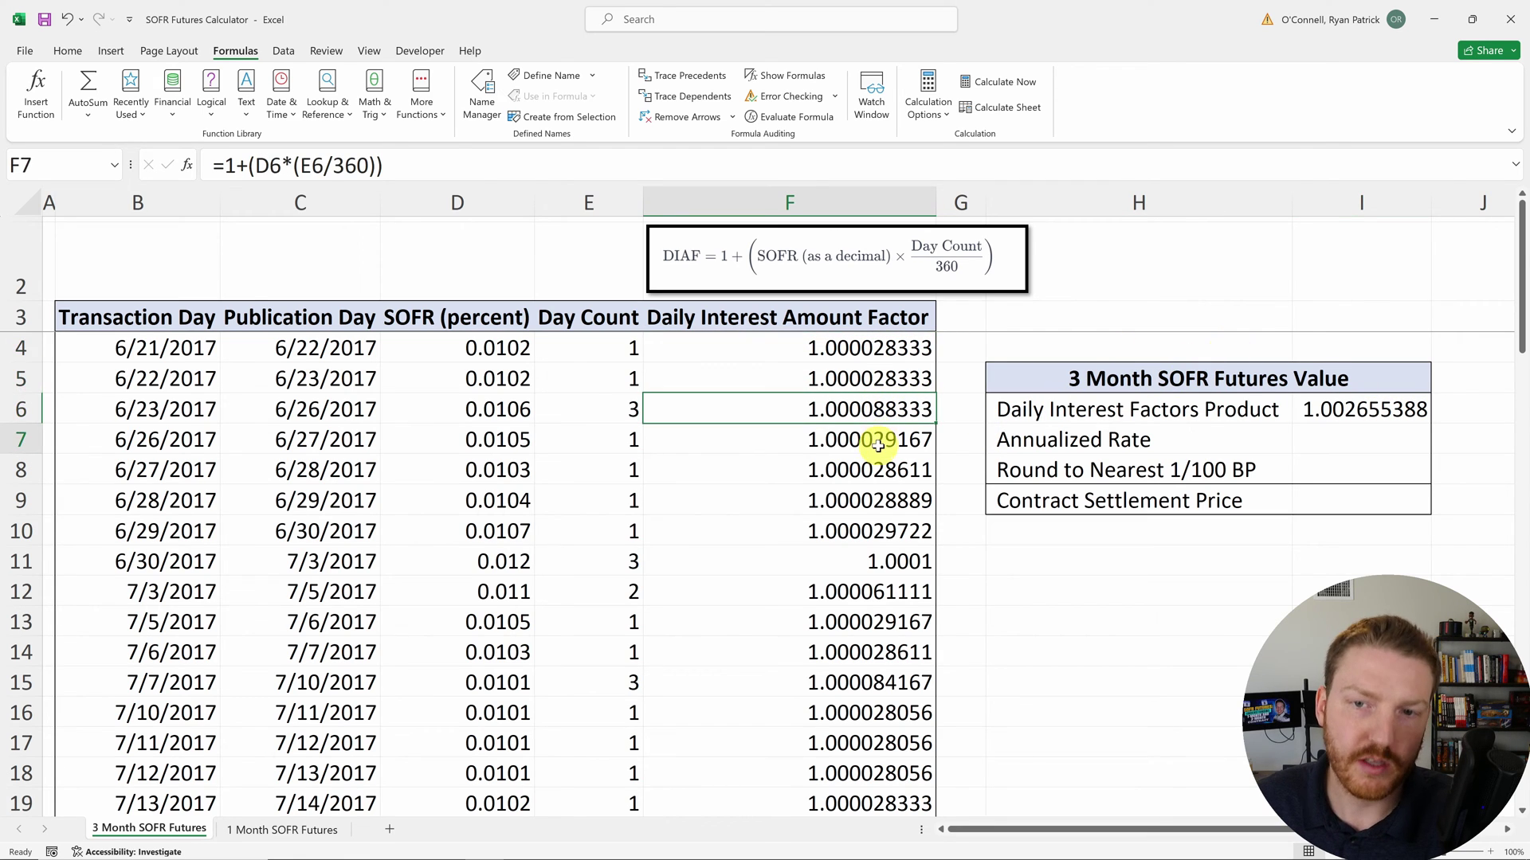
left_click(1358, 414)
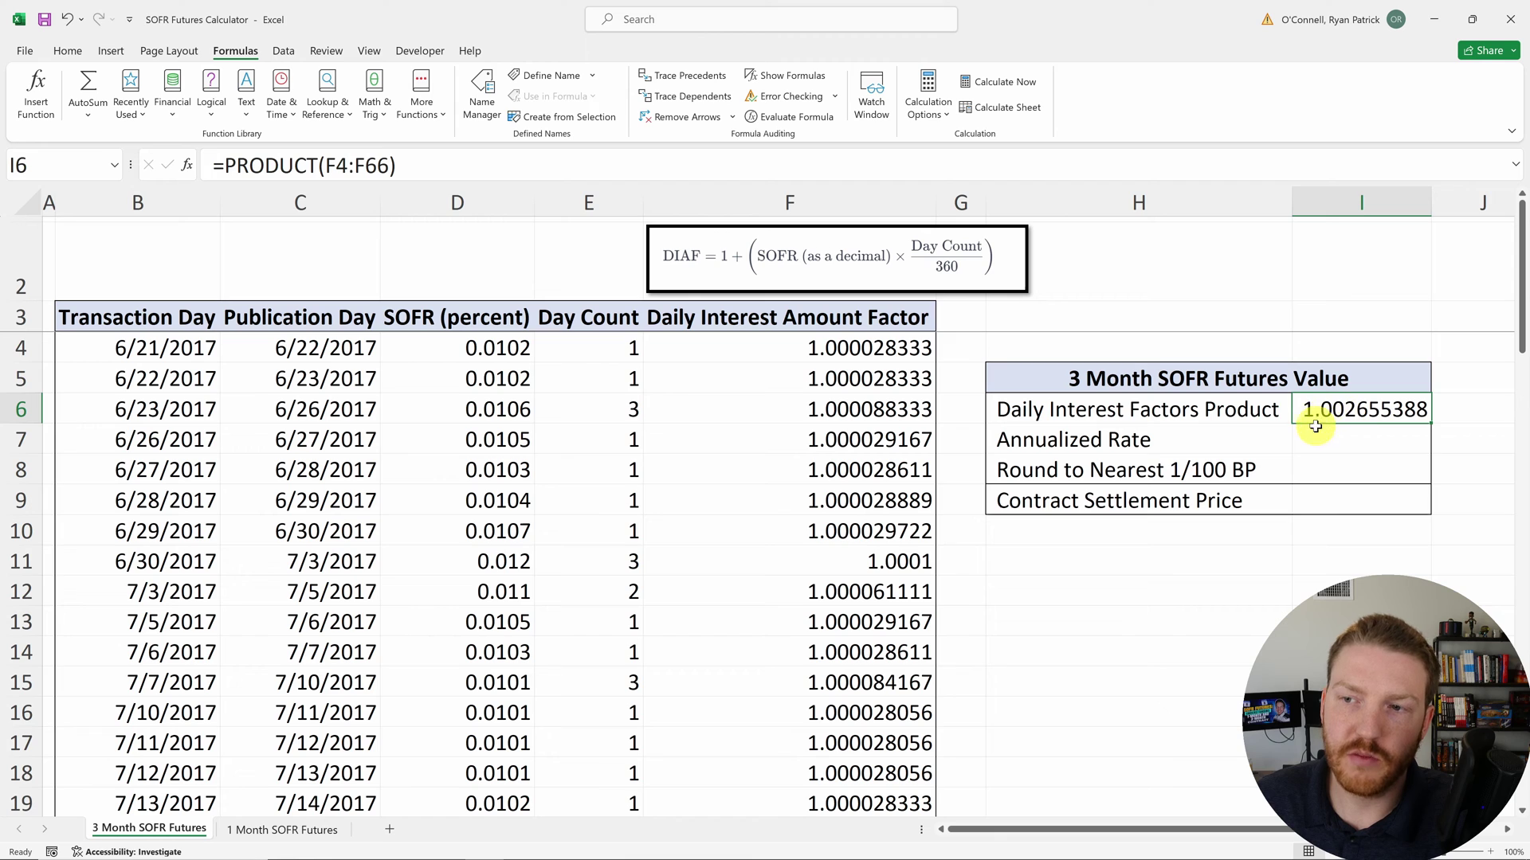
Step: Enter =(I6-1)*(360/SUM(E4:E66)) in I7, giving an annualized rate of 1.05048%
left_click(1187, 443)
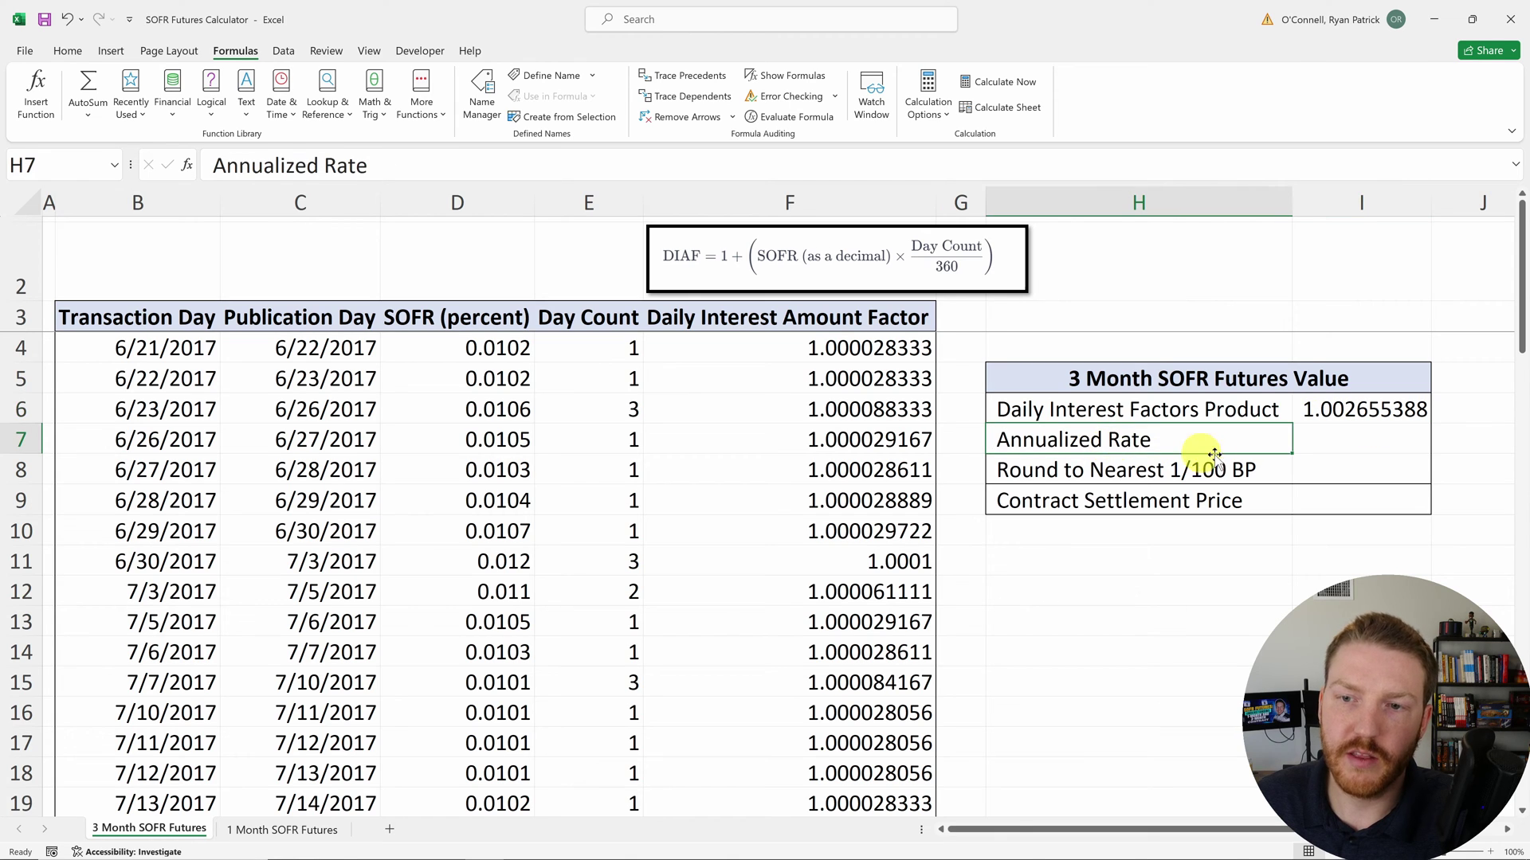
left_click(1387, 437)
type("=(")
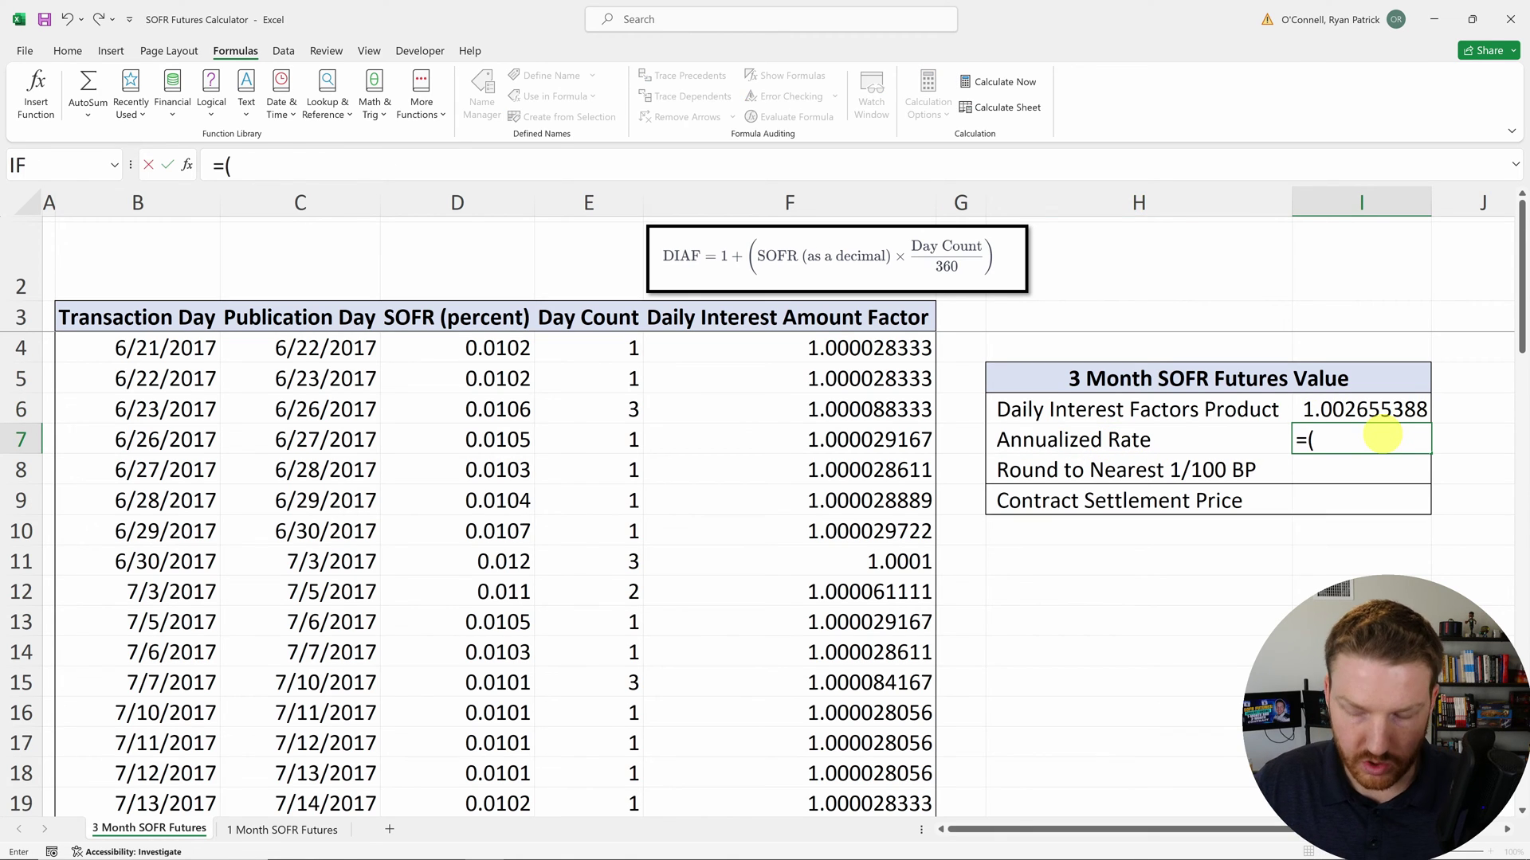
left_click(1336, 403)
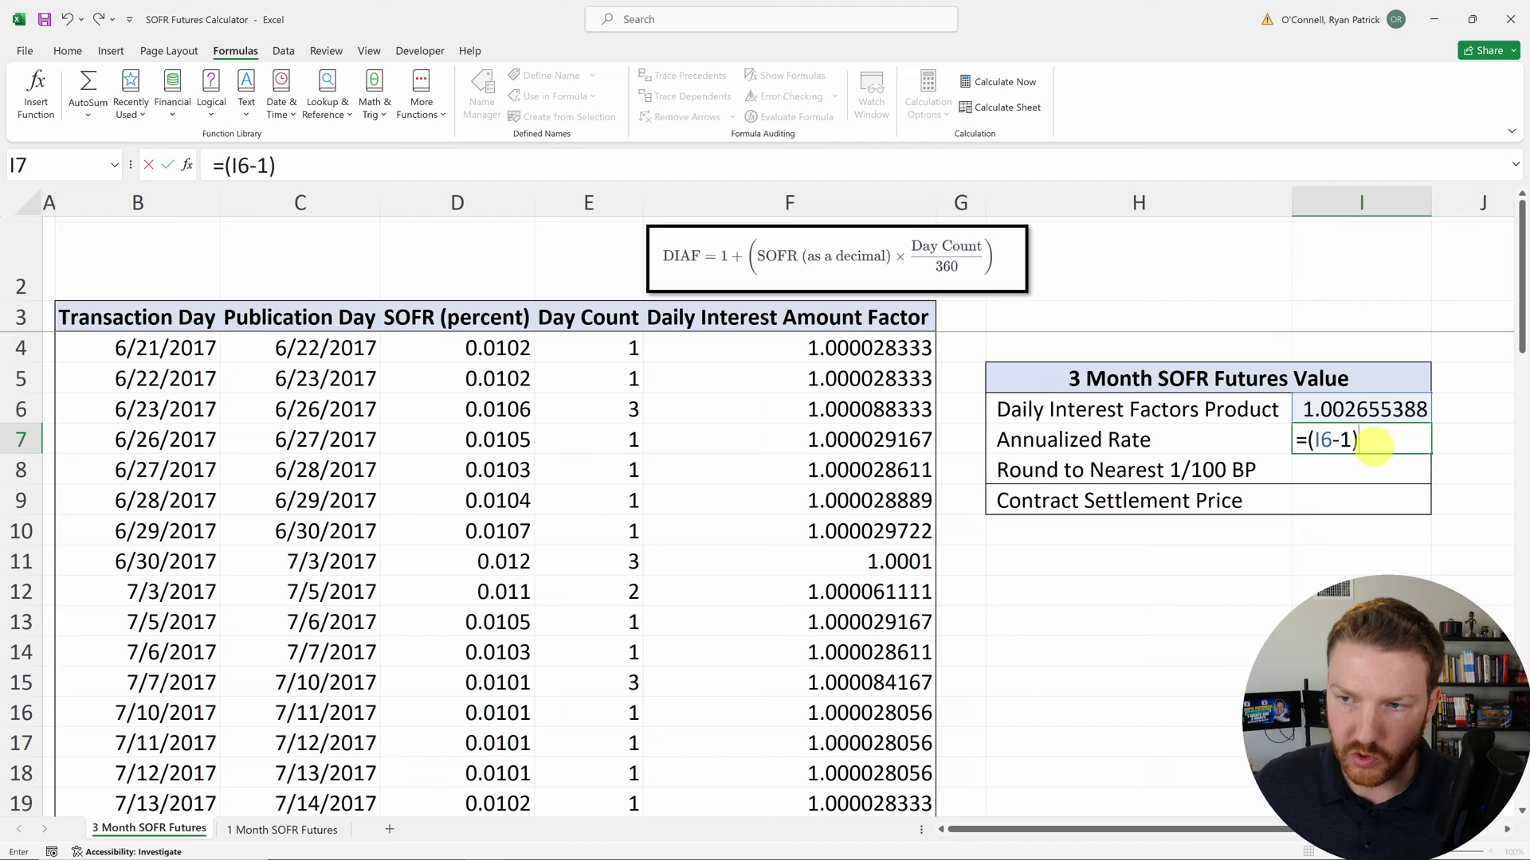
type("*")
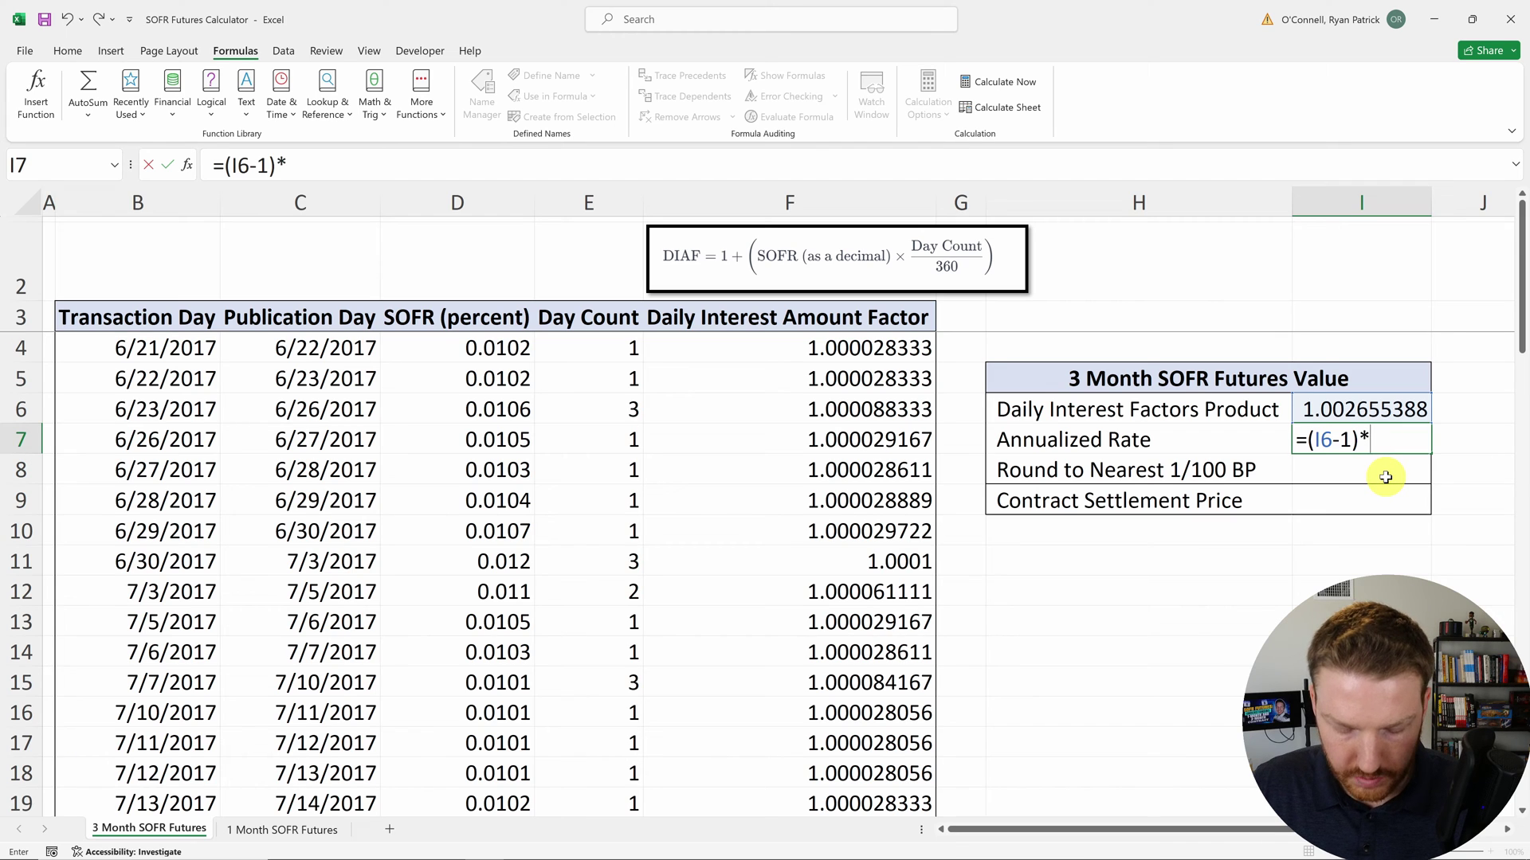
type("(3")
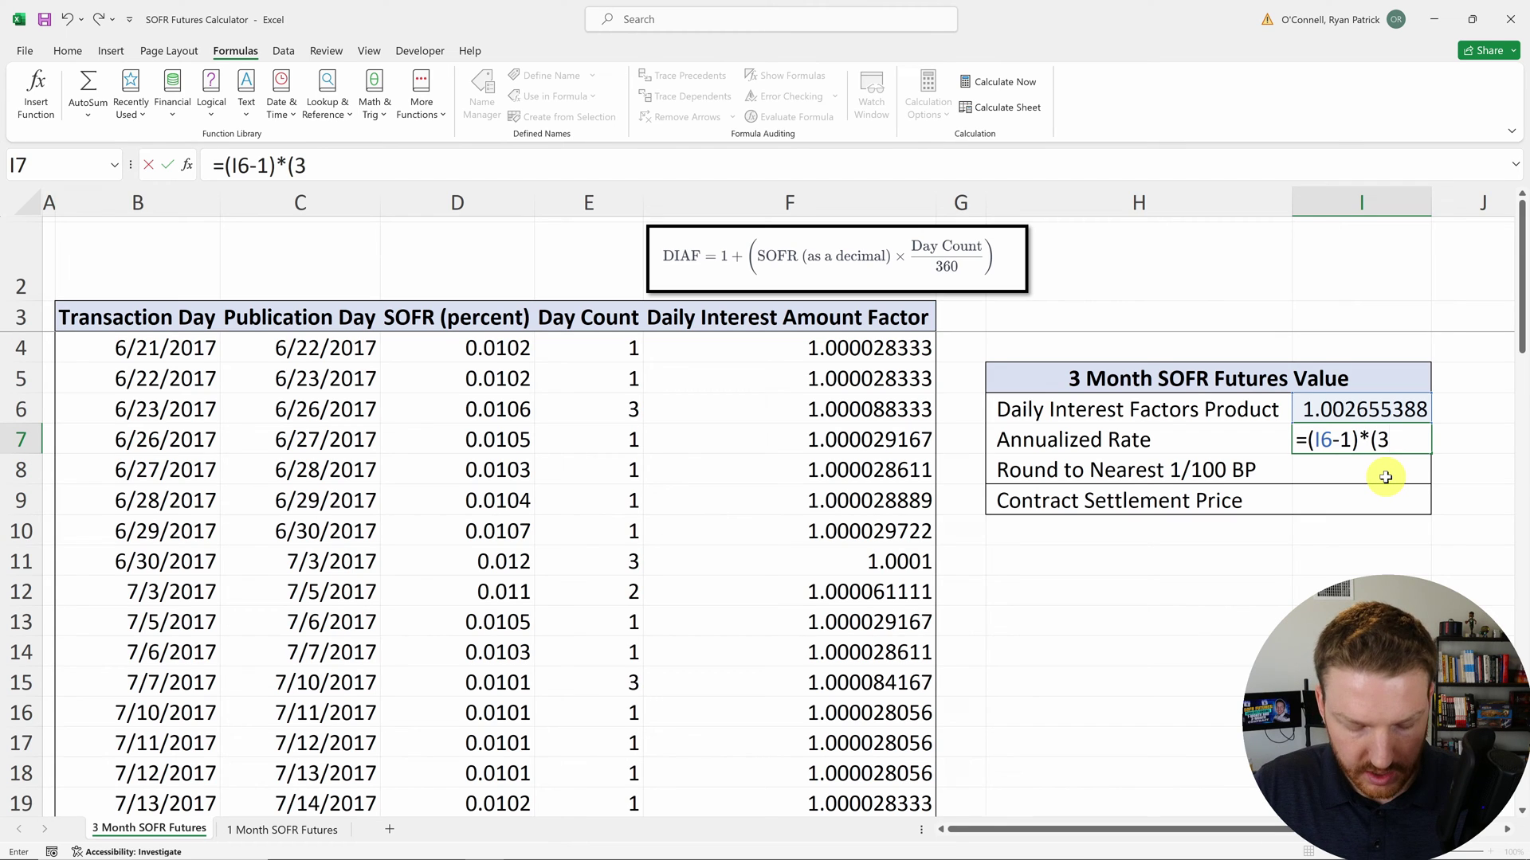
type("60/")
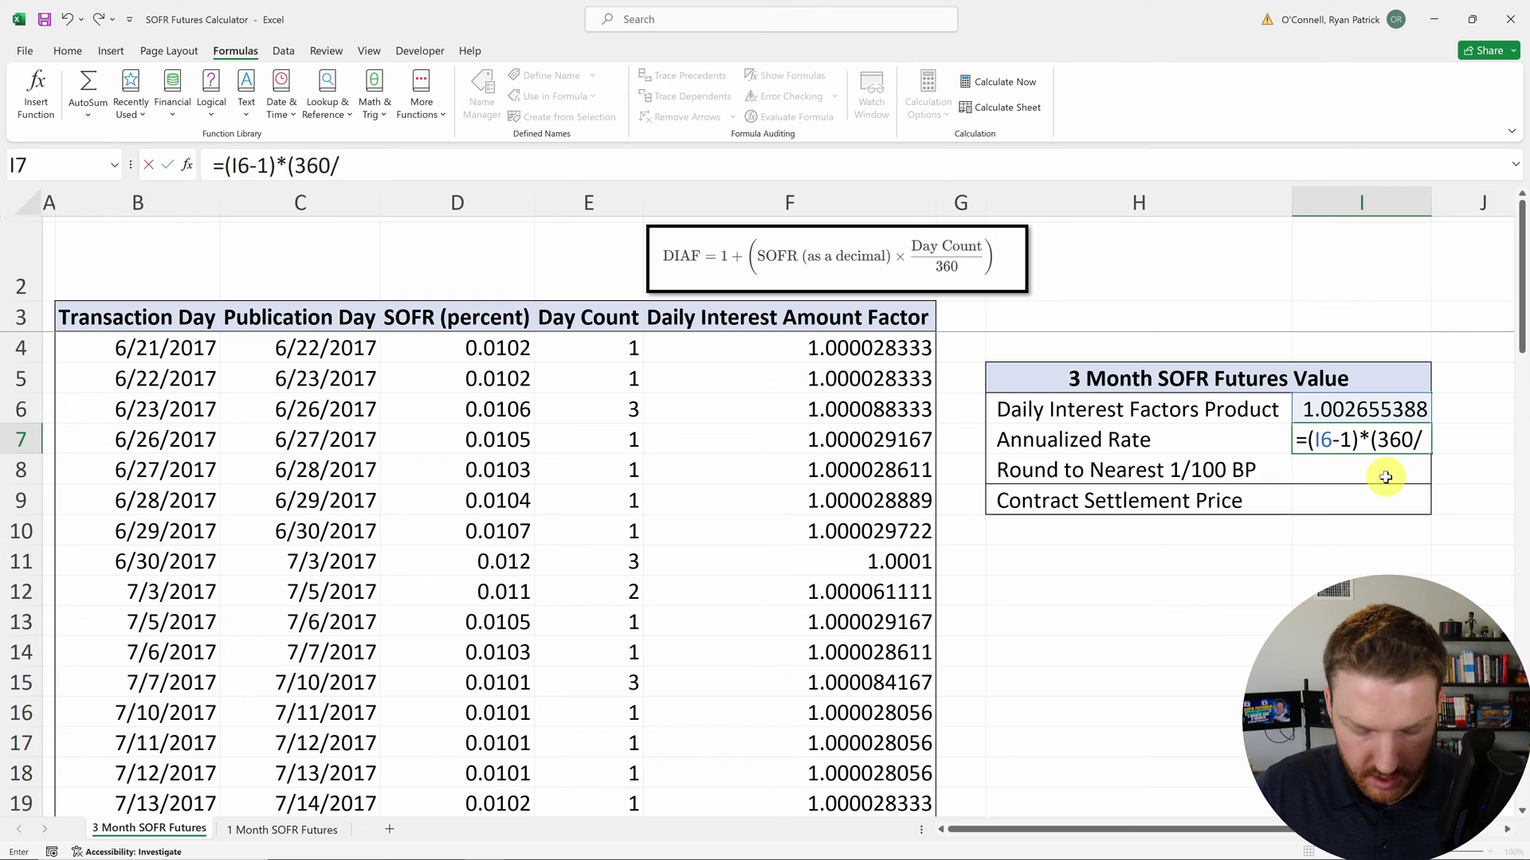
type("sum(")
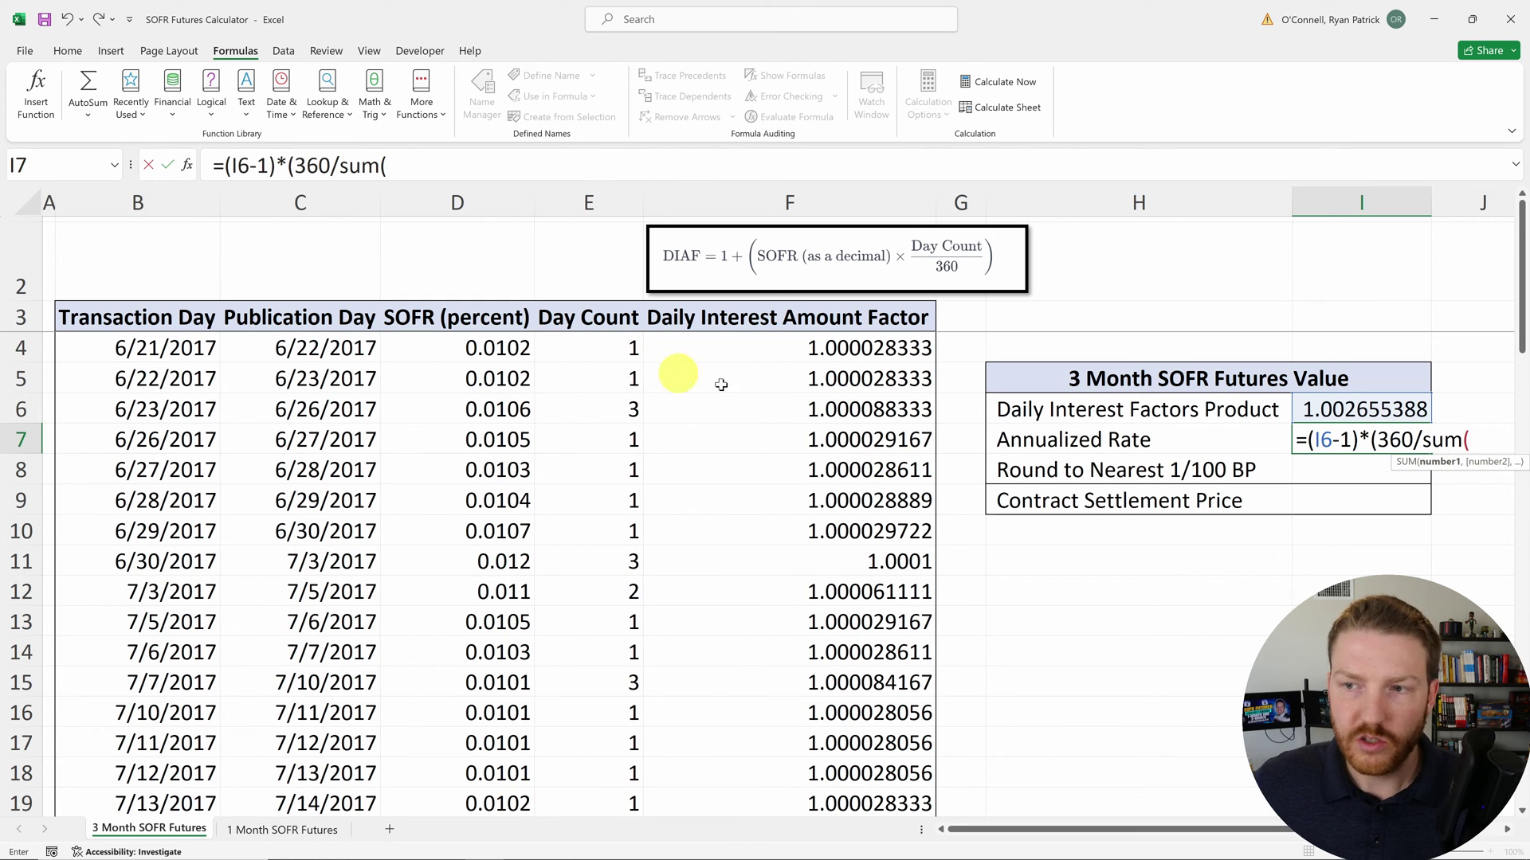
left_click(594, 345)
key("ctrl+shift+Down")
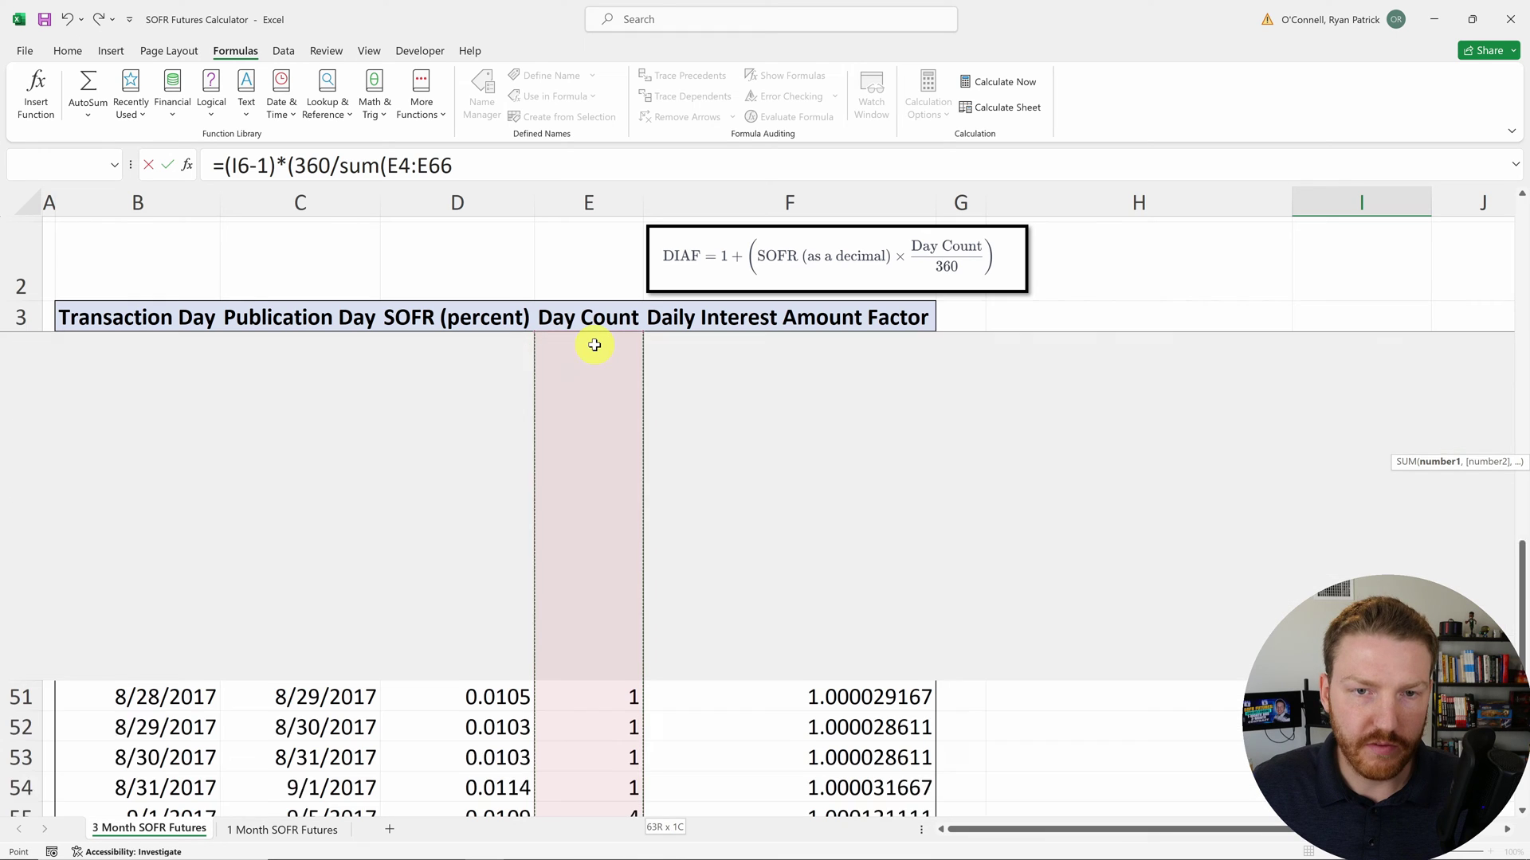
type(")")
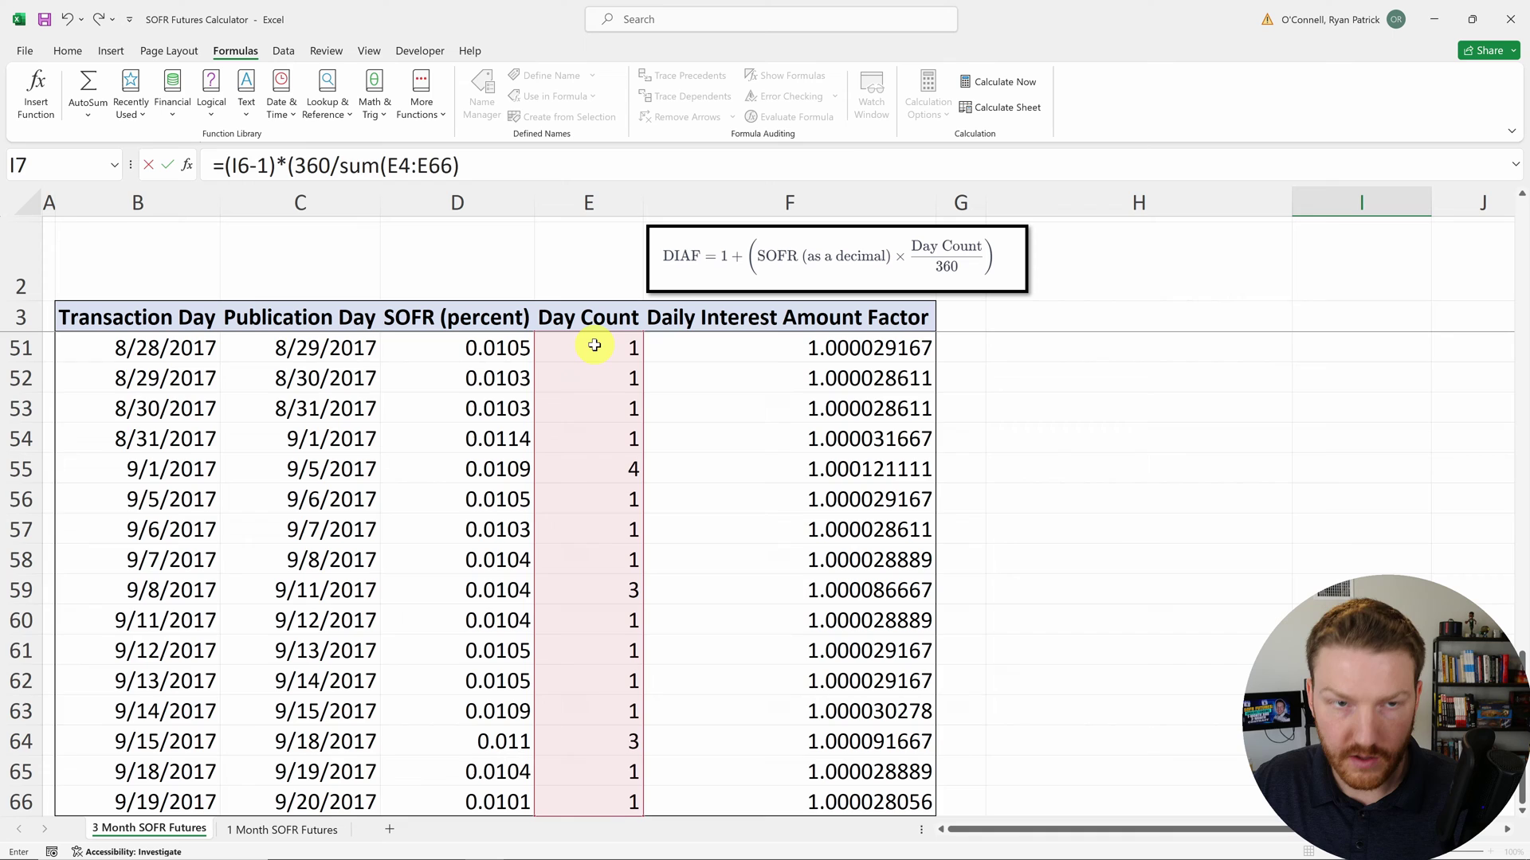
key("Return")
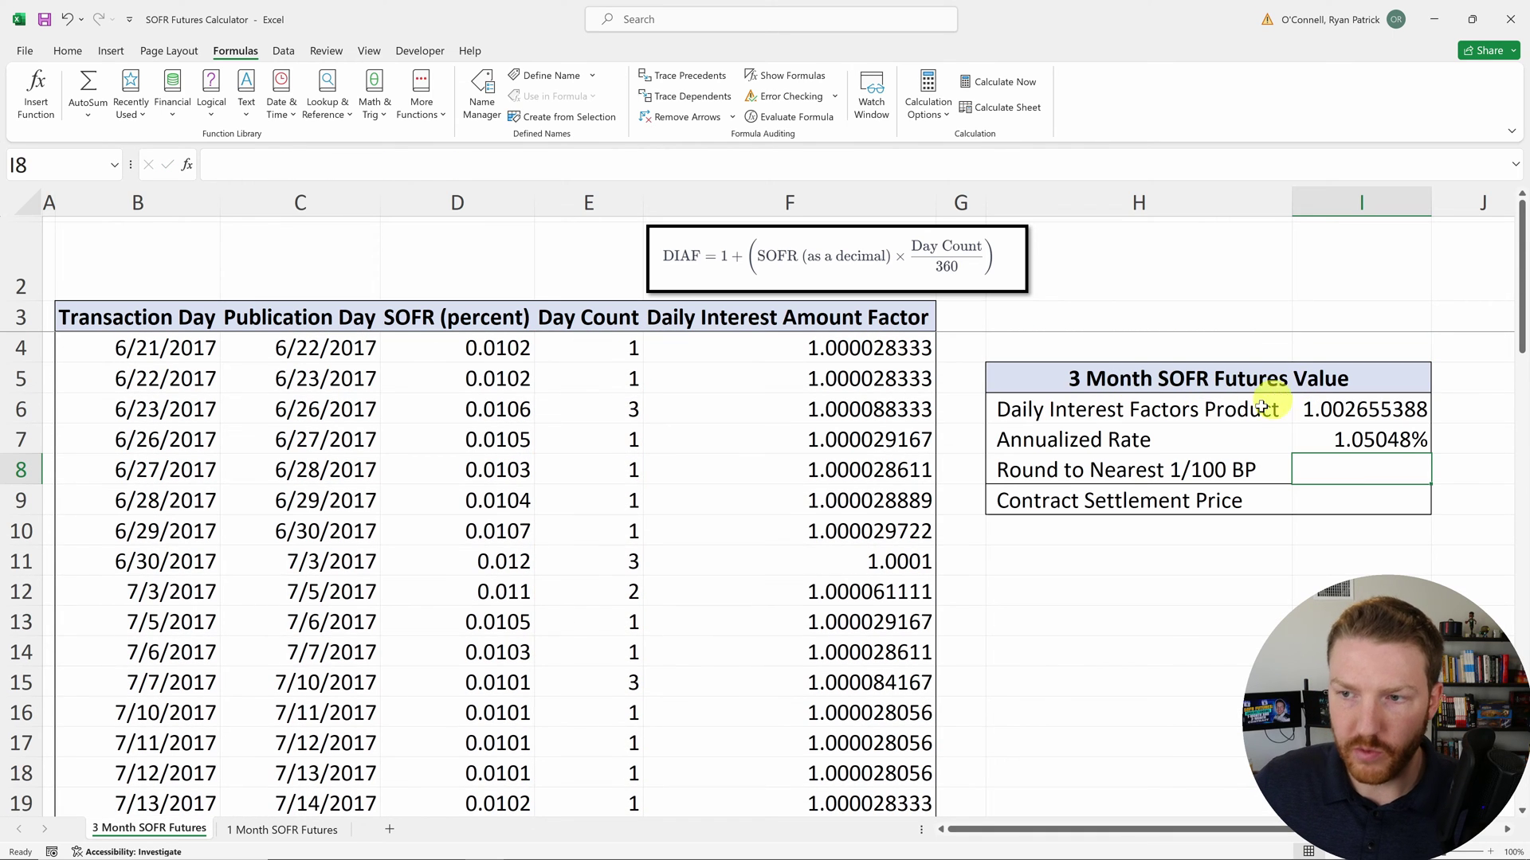
left_click(1236, 490)
left_click(1345, 443)
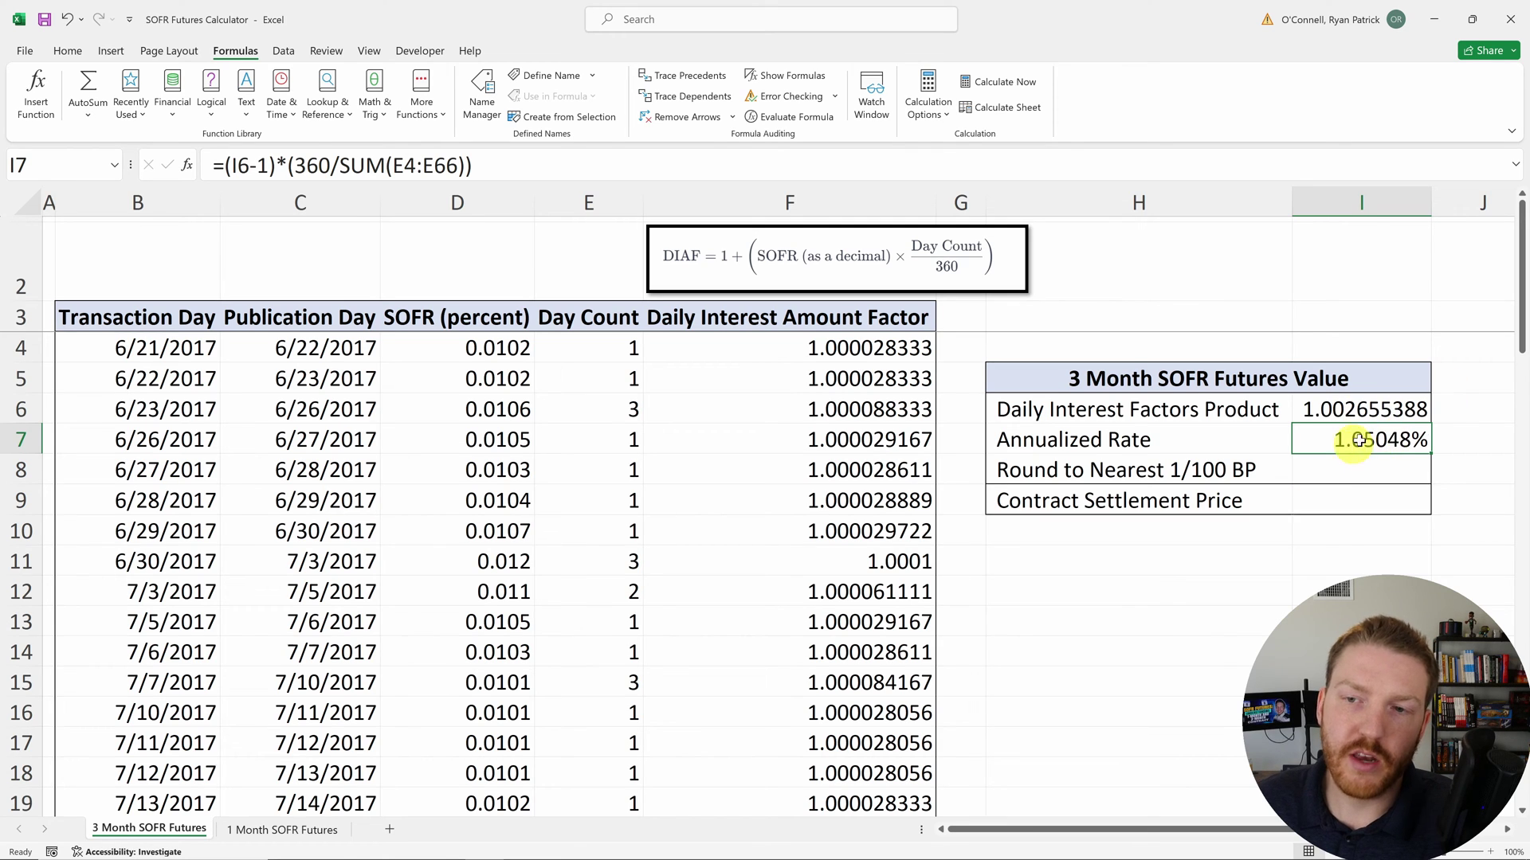
Step: Enter =ROUND(I7,6) in I8, rounding the annualized rate to 1.05050%
left_click(1163, 469)
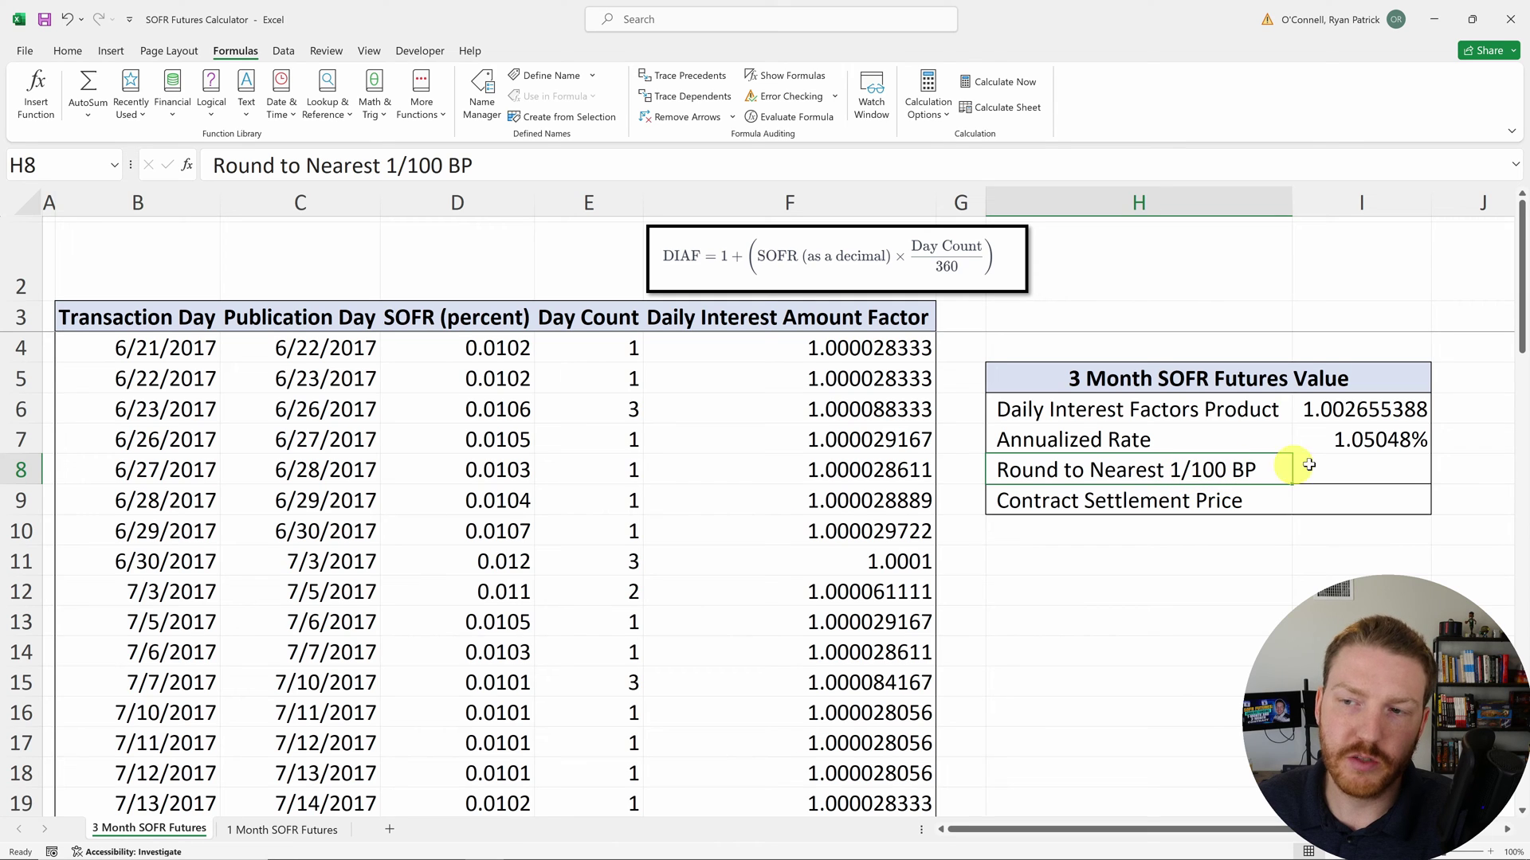
left_click(1374, 468)
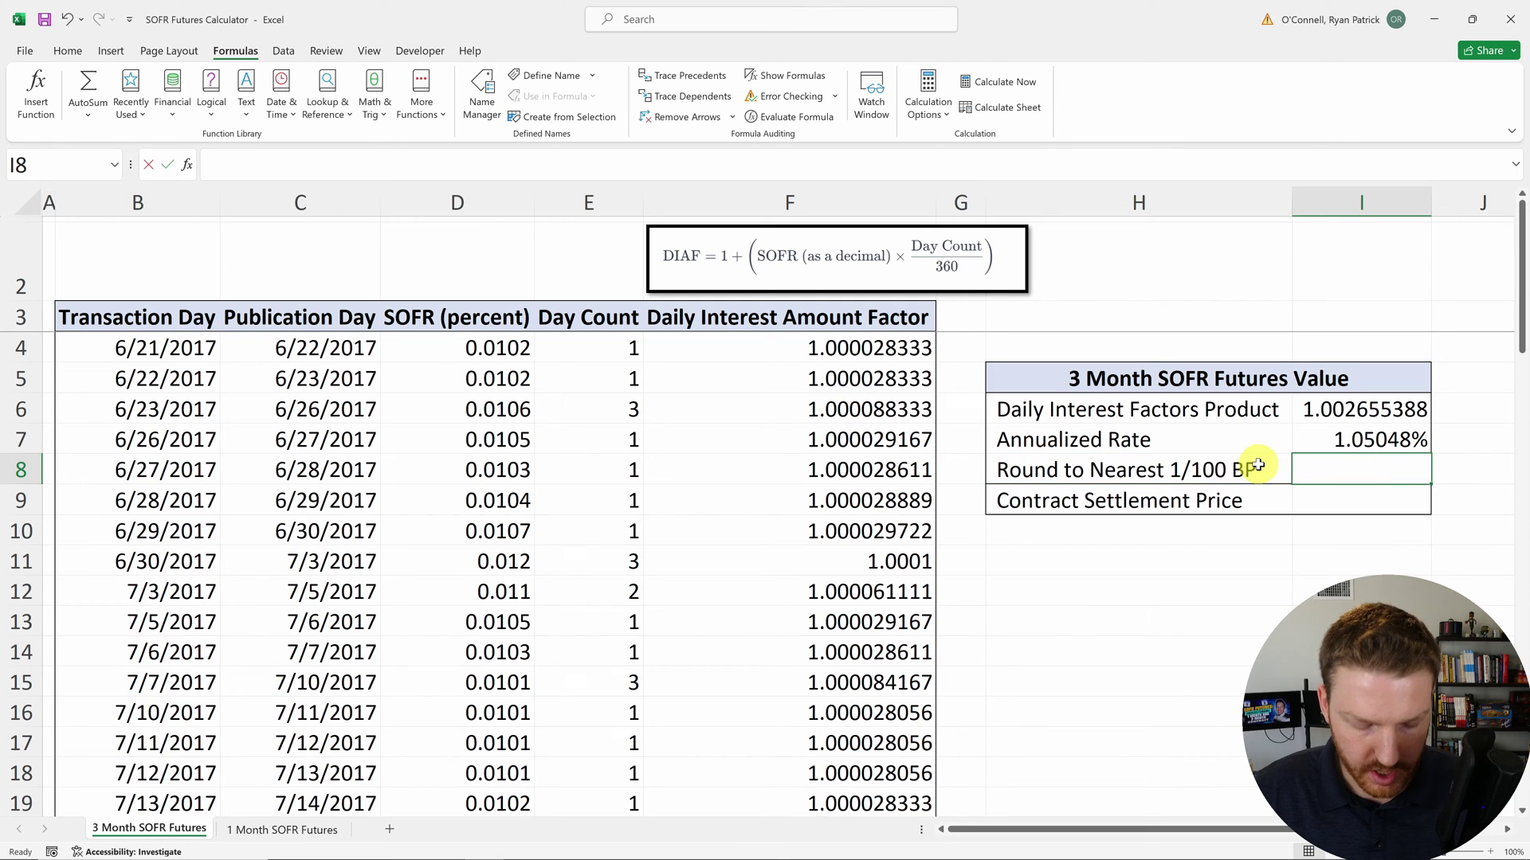
type("=round(")
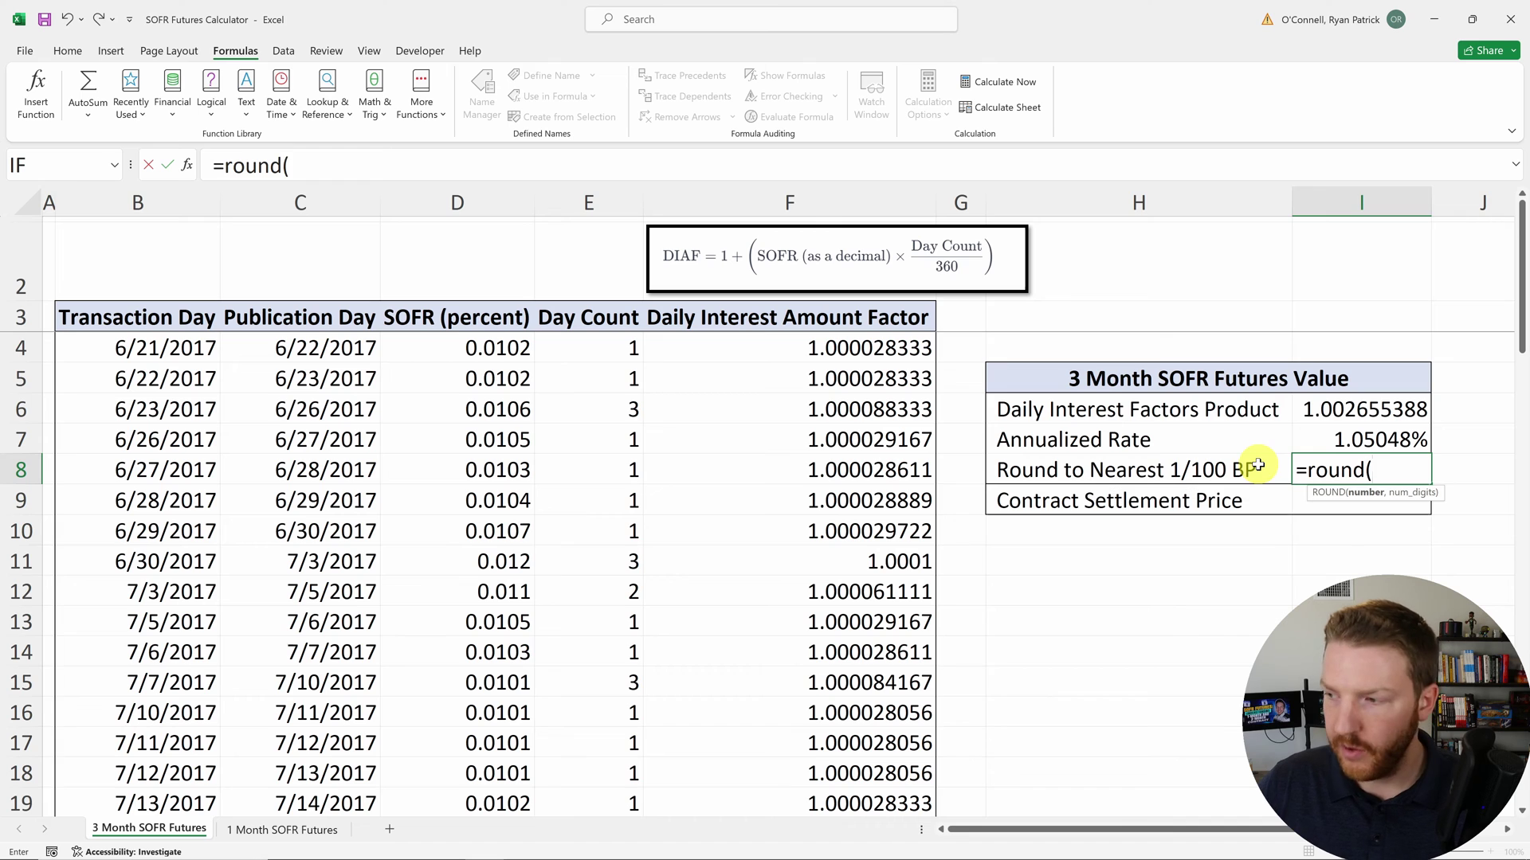
left_click(1350, 439)
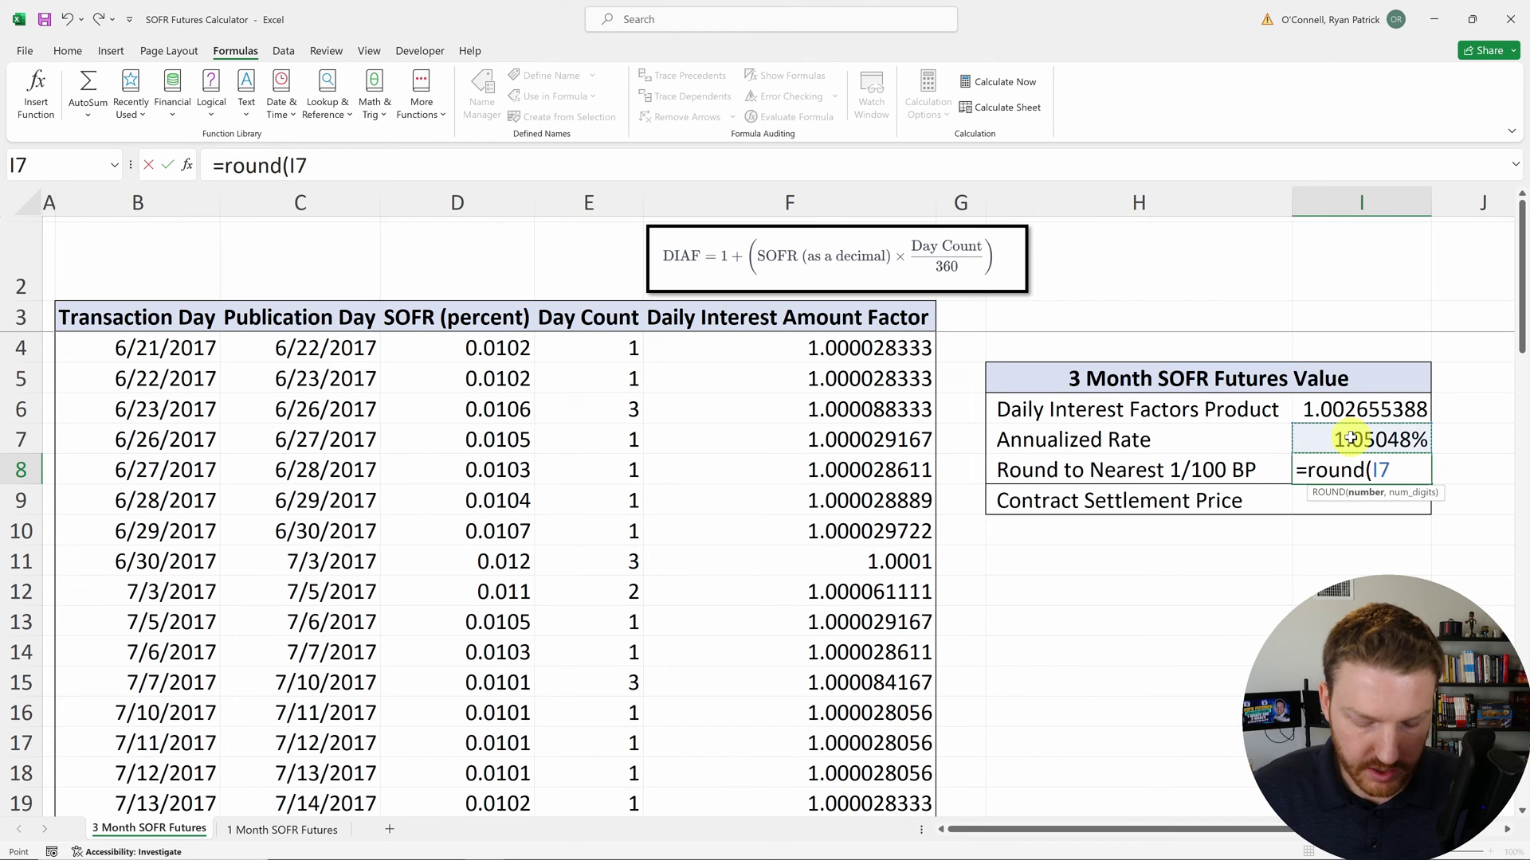
type(",6)")
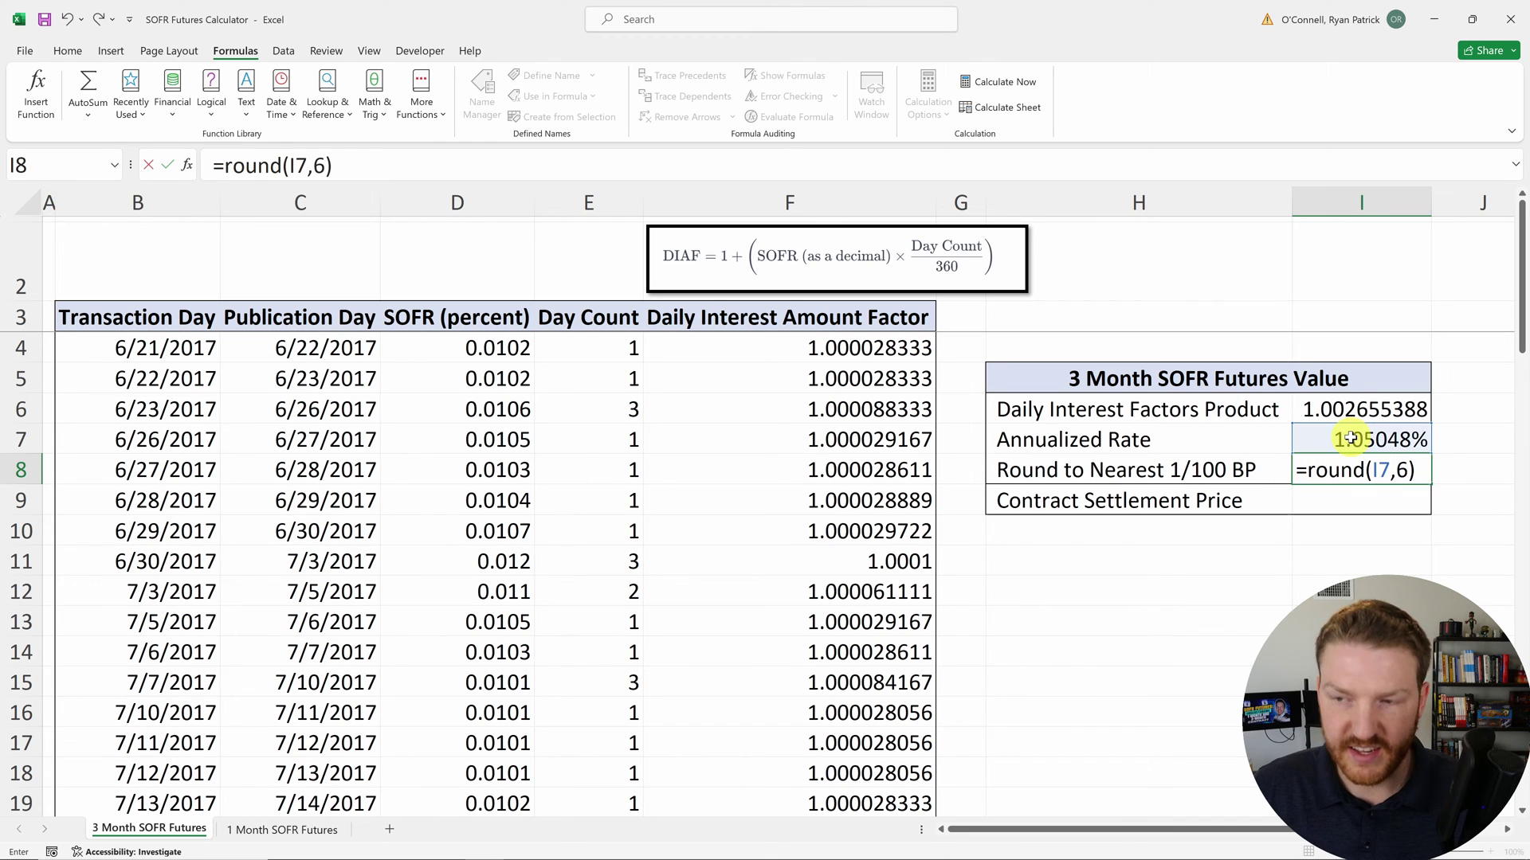
key("Return")
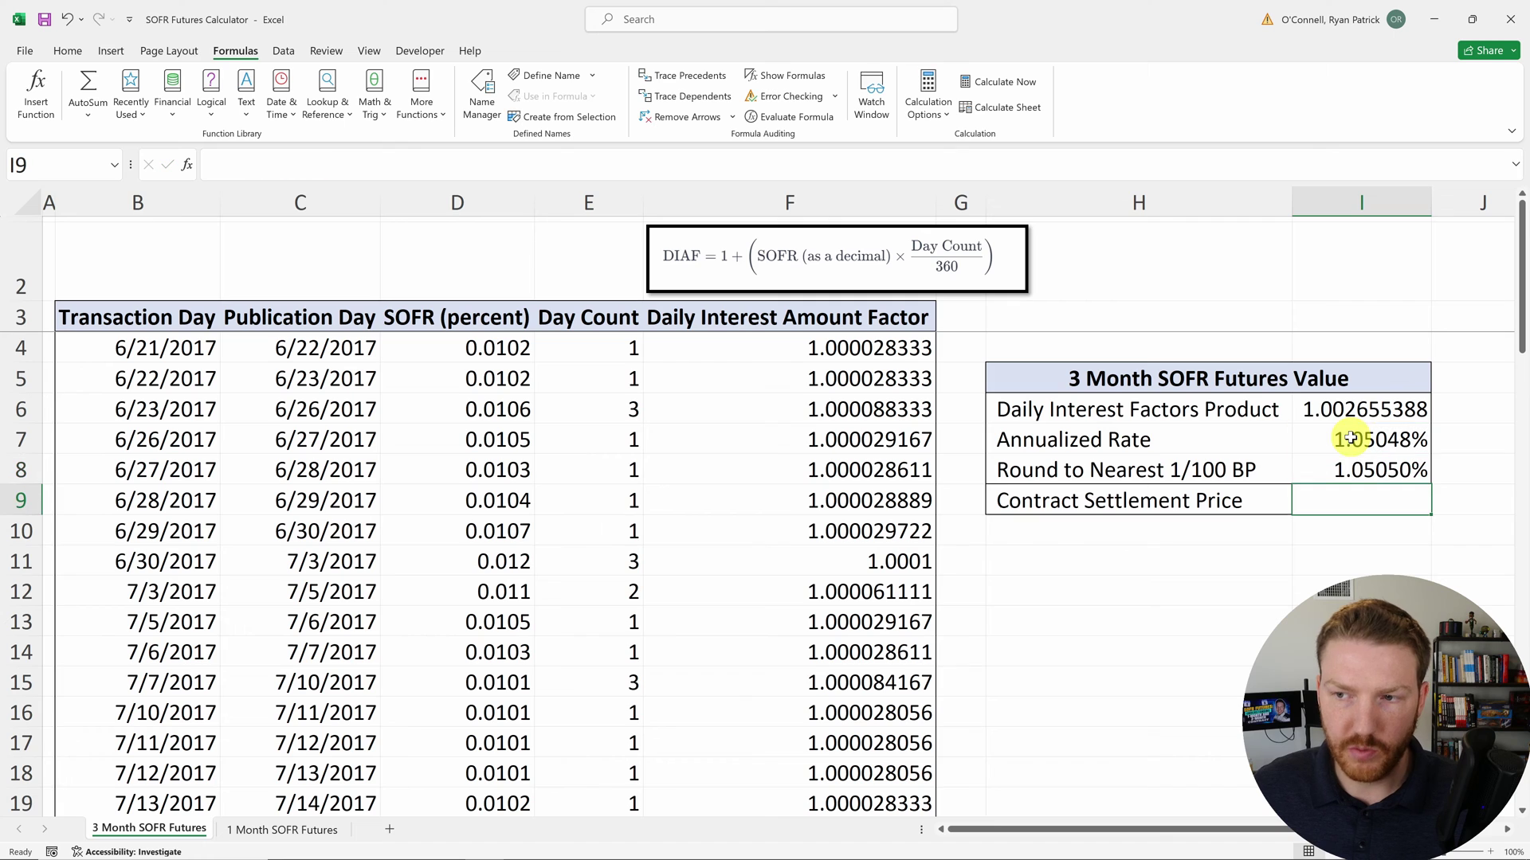
left_click(1388, 463)
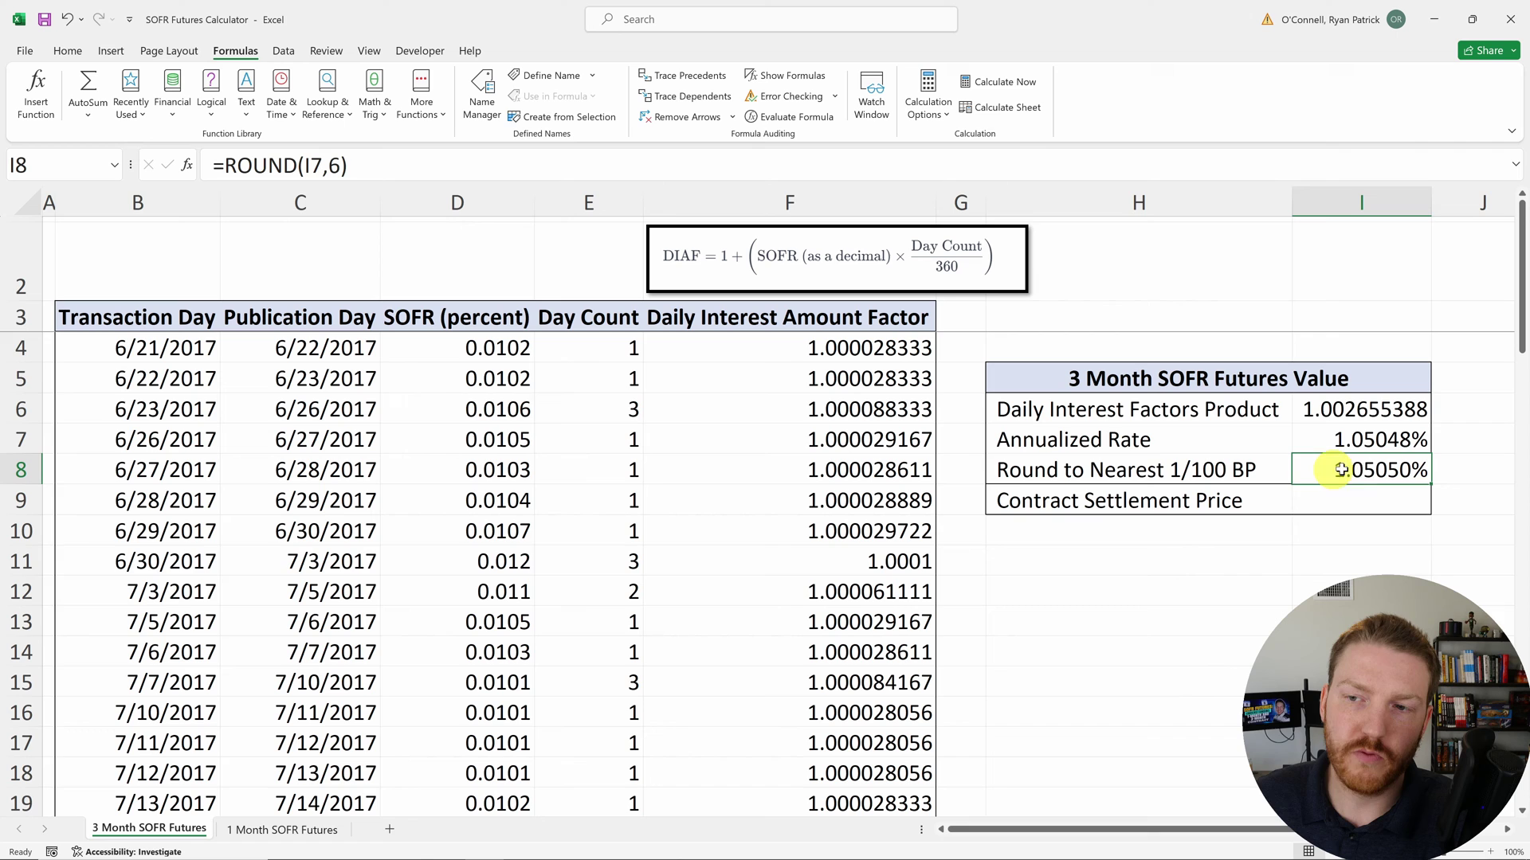
left_click_drag(160, 348, 572, 652)
Step: Enter =(1-I8)*100 in I9 for a 3-month settlement price of 98.9495
left_click(1080, 530)
left_click(1085, 508)
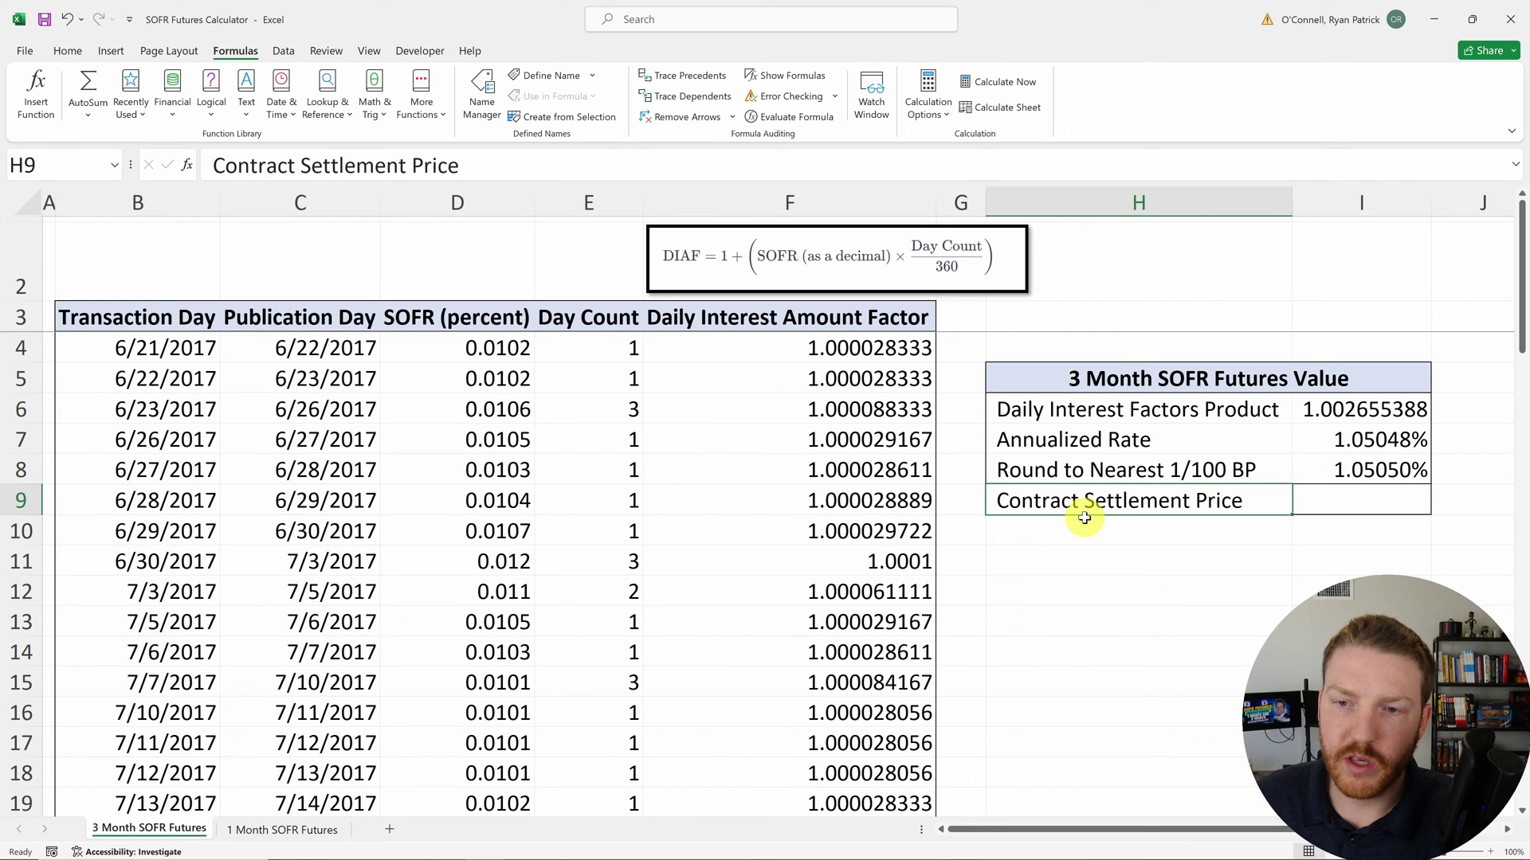
left_click(1349, 503)
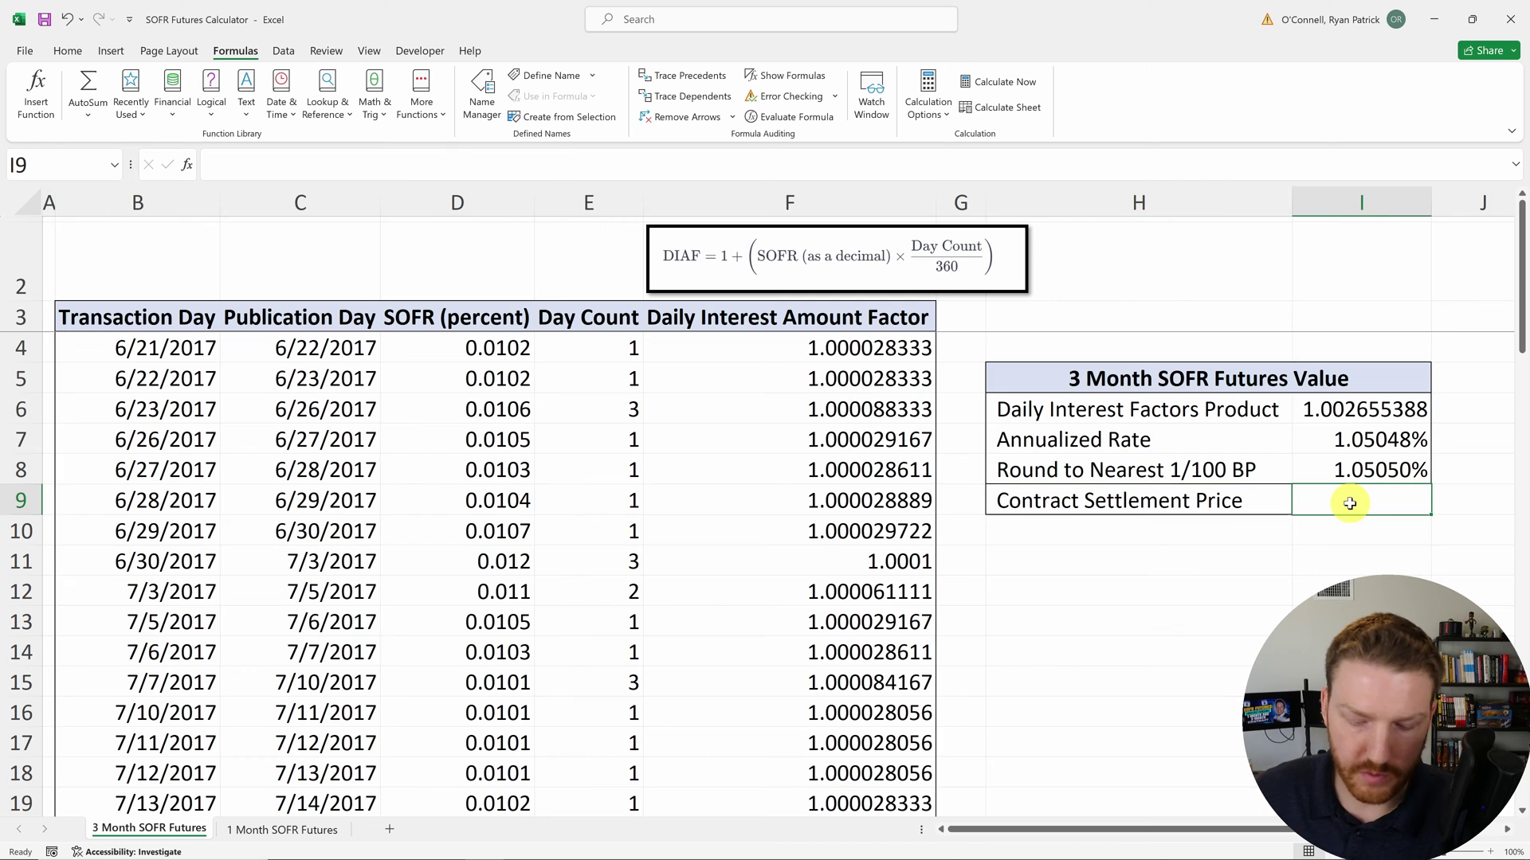
type("=(1-")
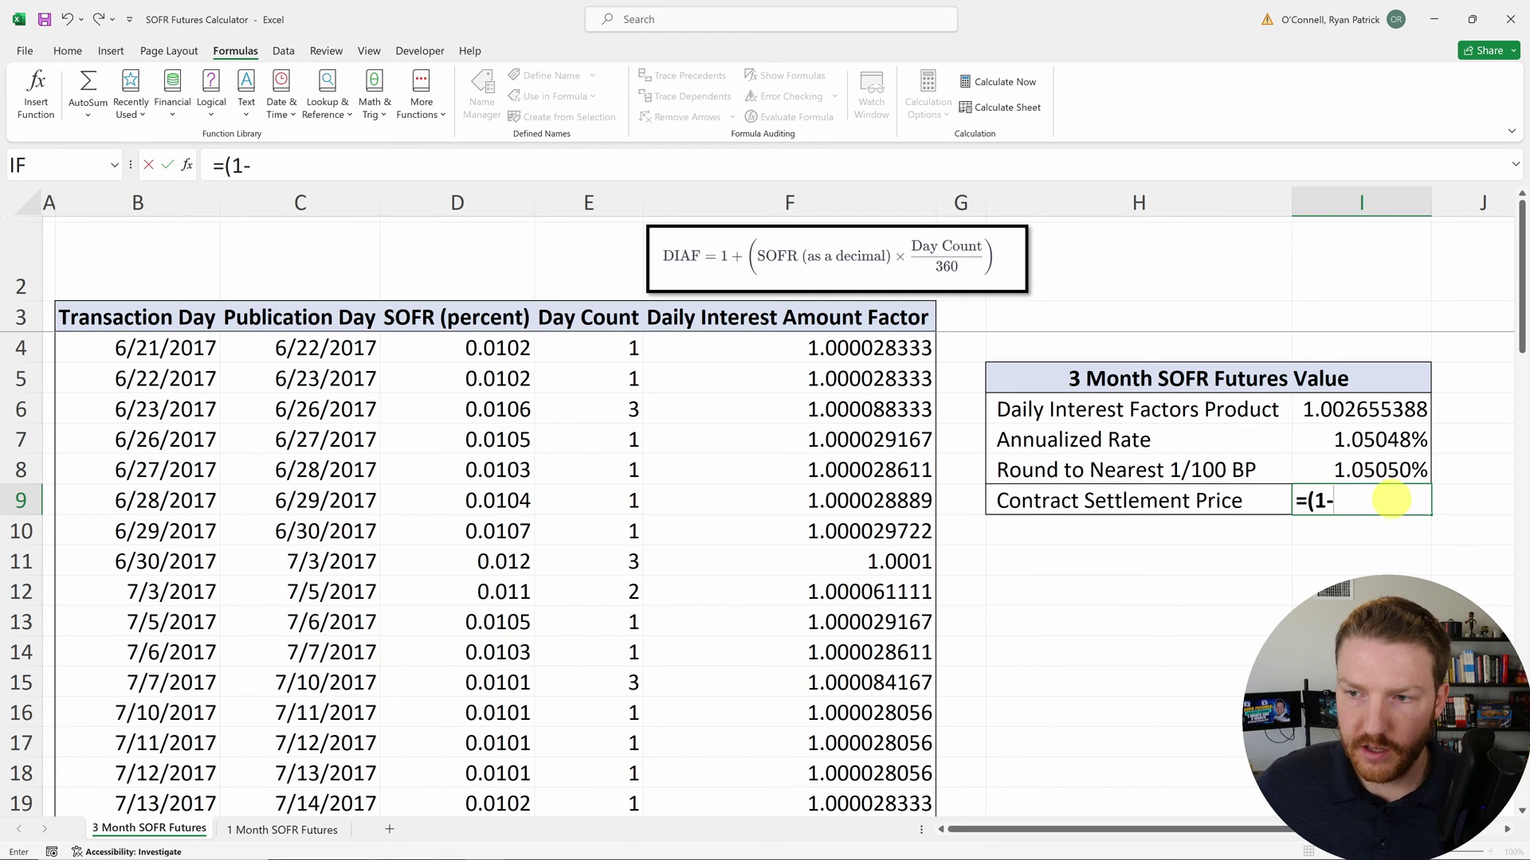
left_click(1359, 470)
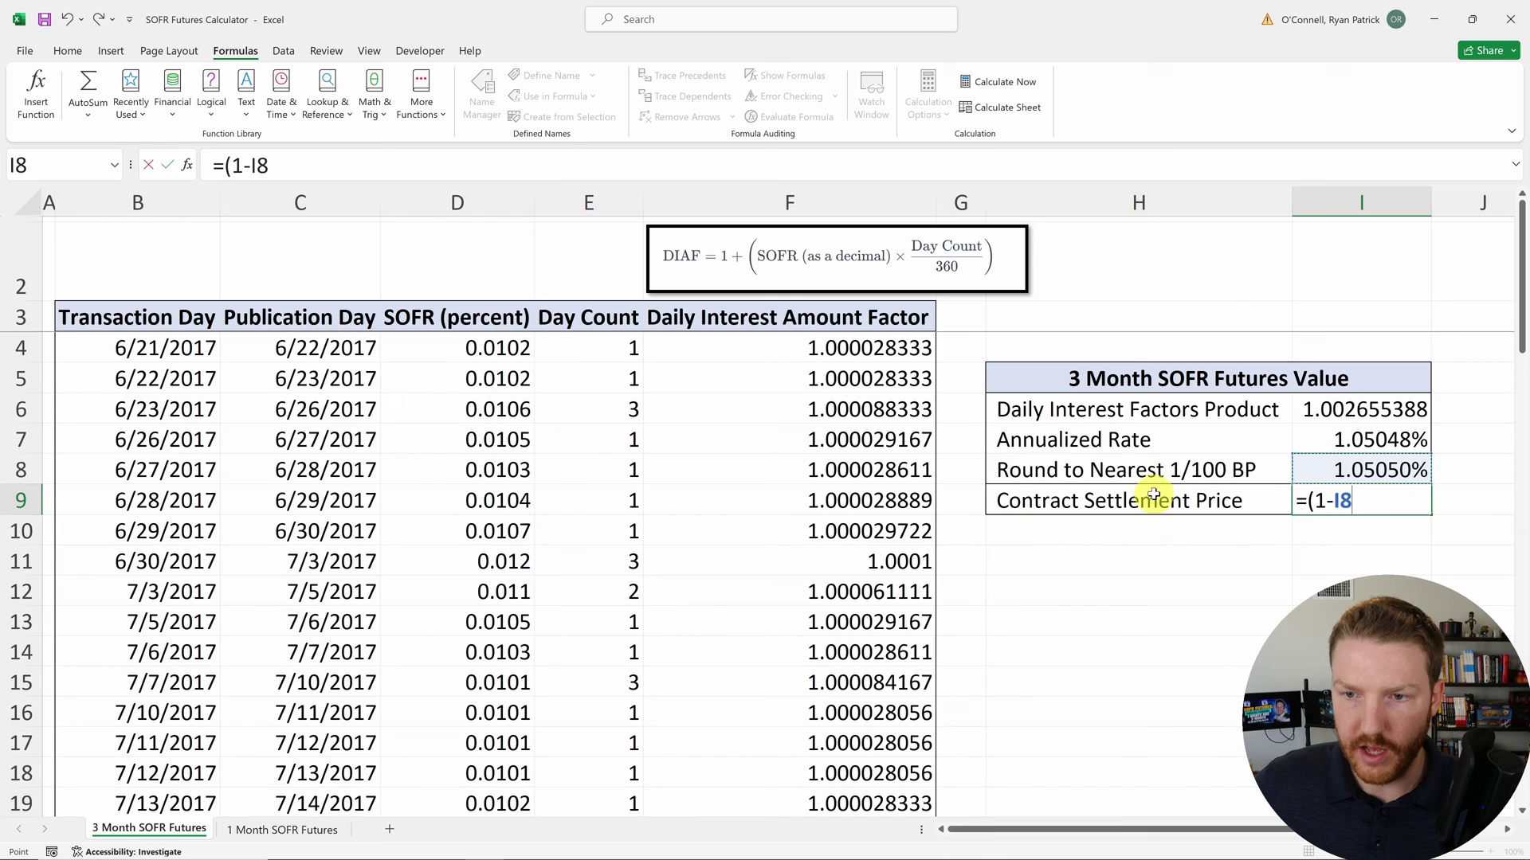
type(")*")
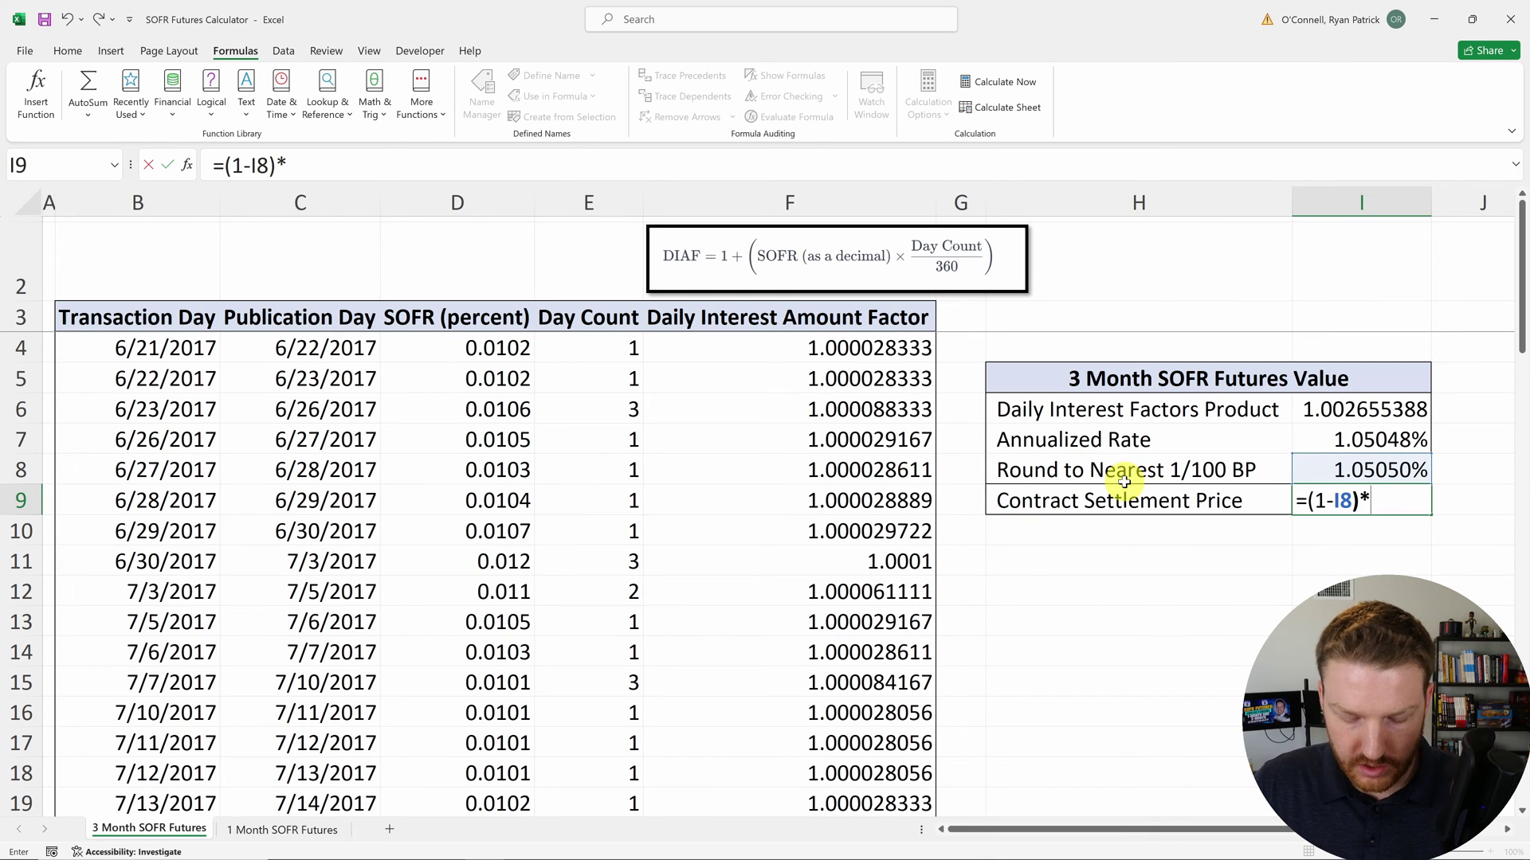
type("100")
key("Return")
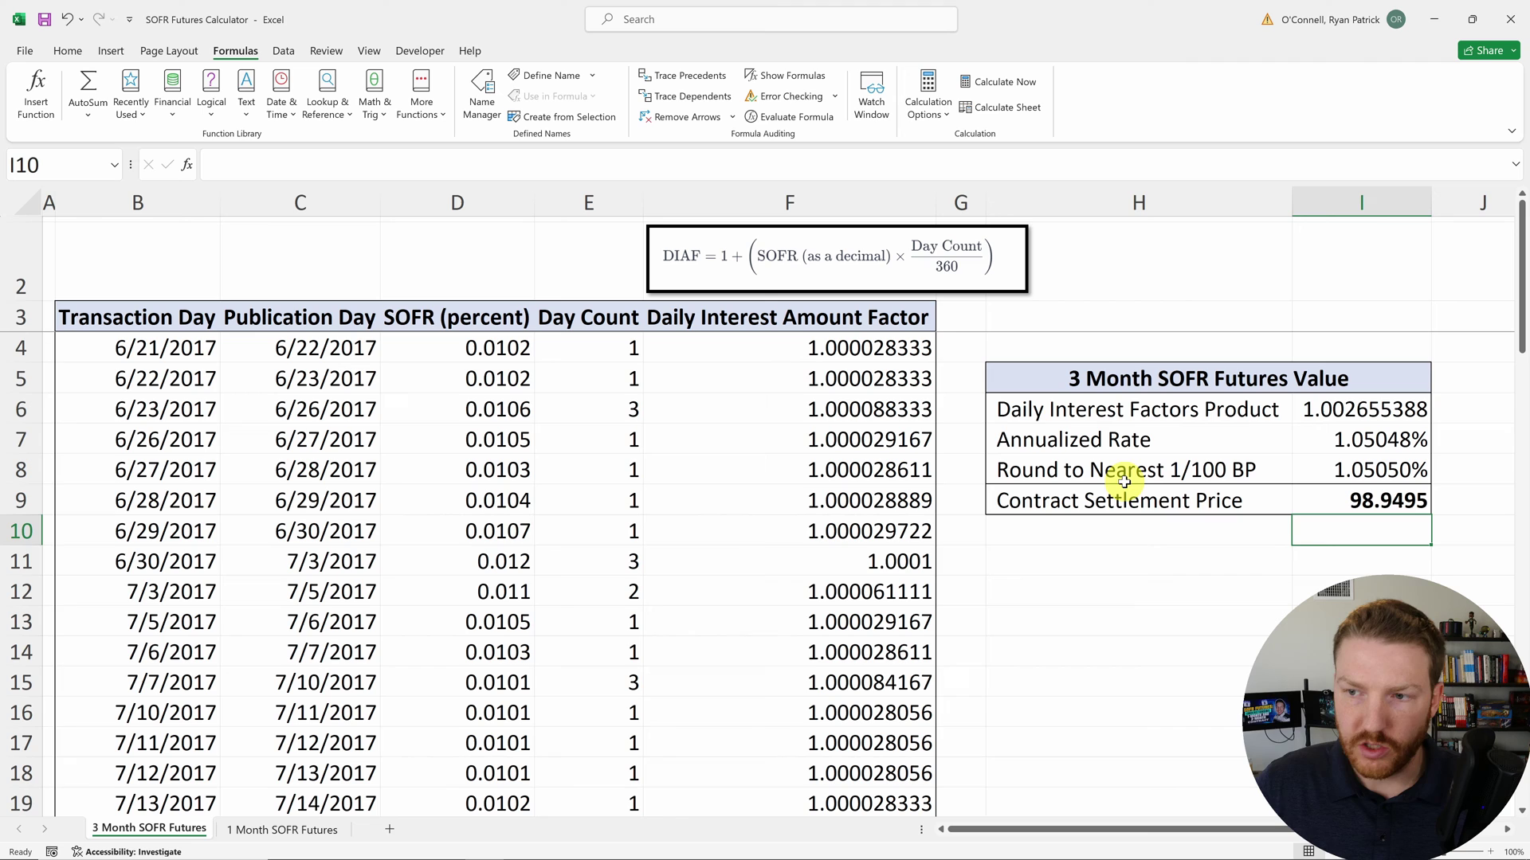
left_click(1387, 504)
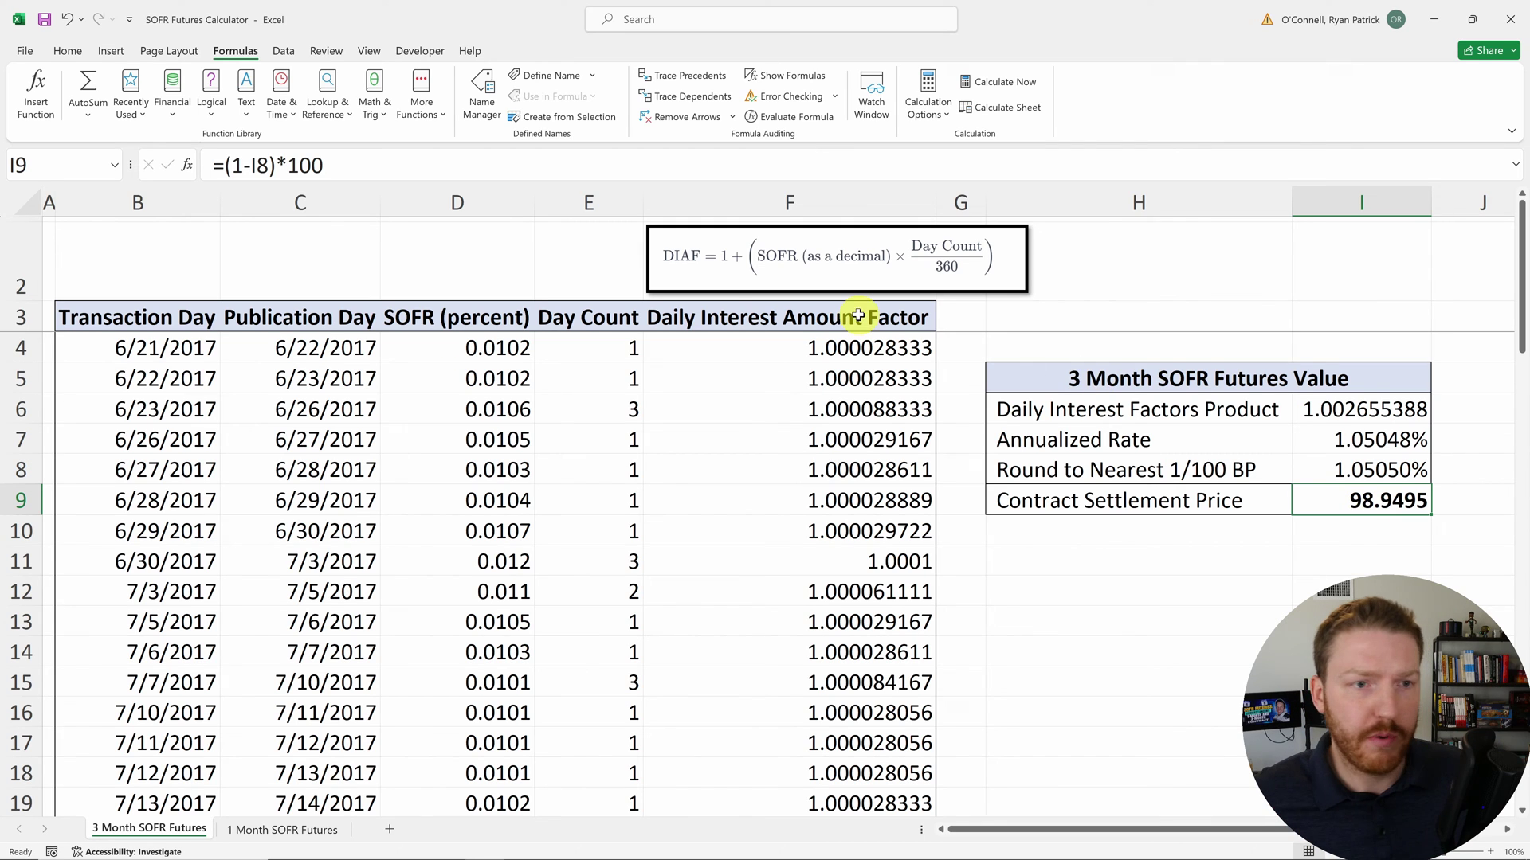
Step: Review the 3 Month SOFR rate values and the I9 settlement price formula
left_click_drag(169, 322, 806, 590)
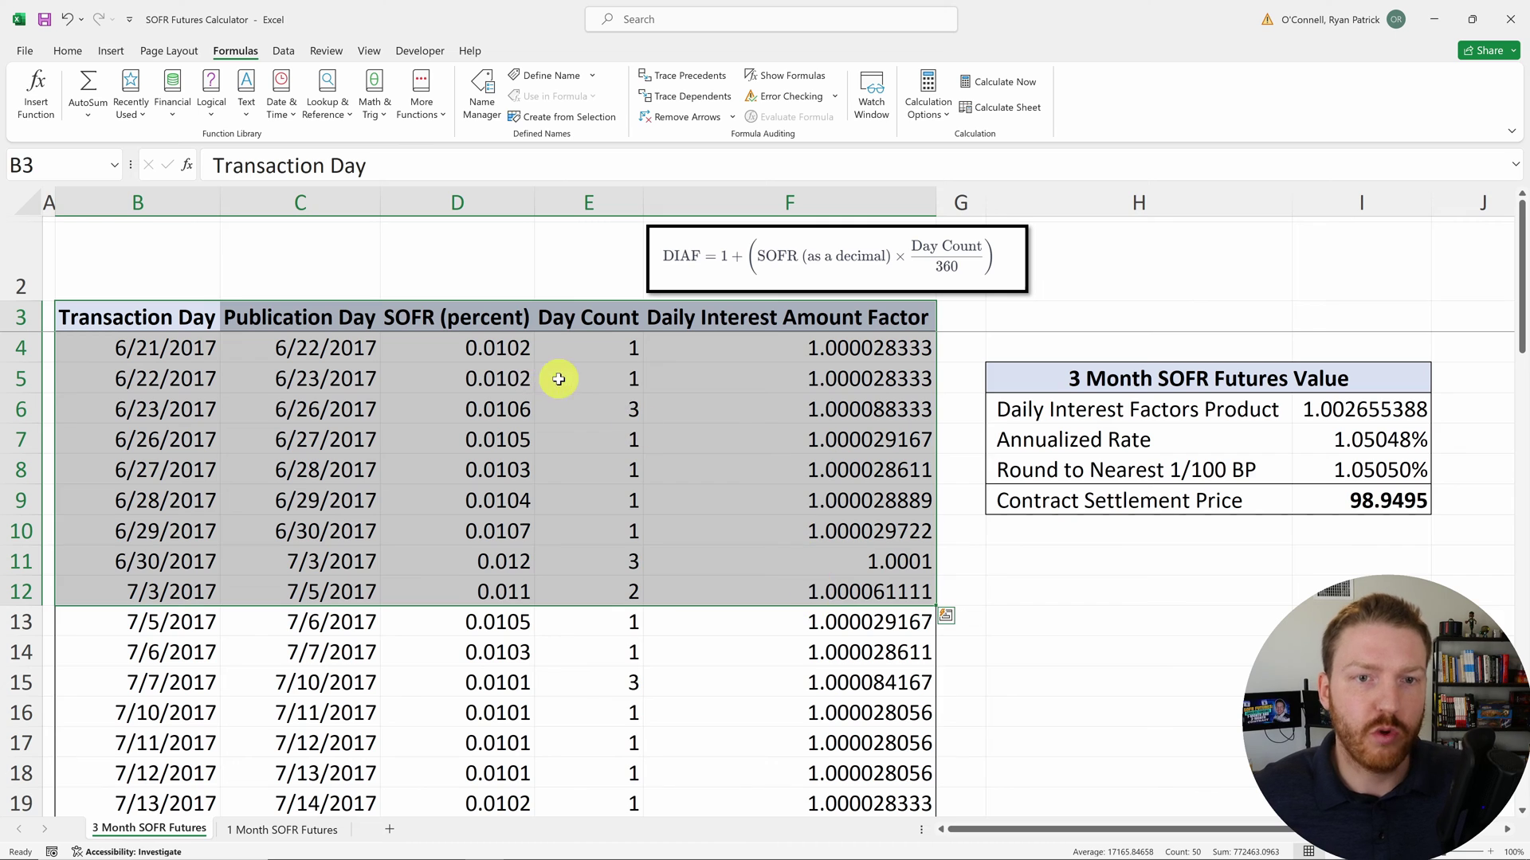
left_click_drag(495, 345, 498, 649)
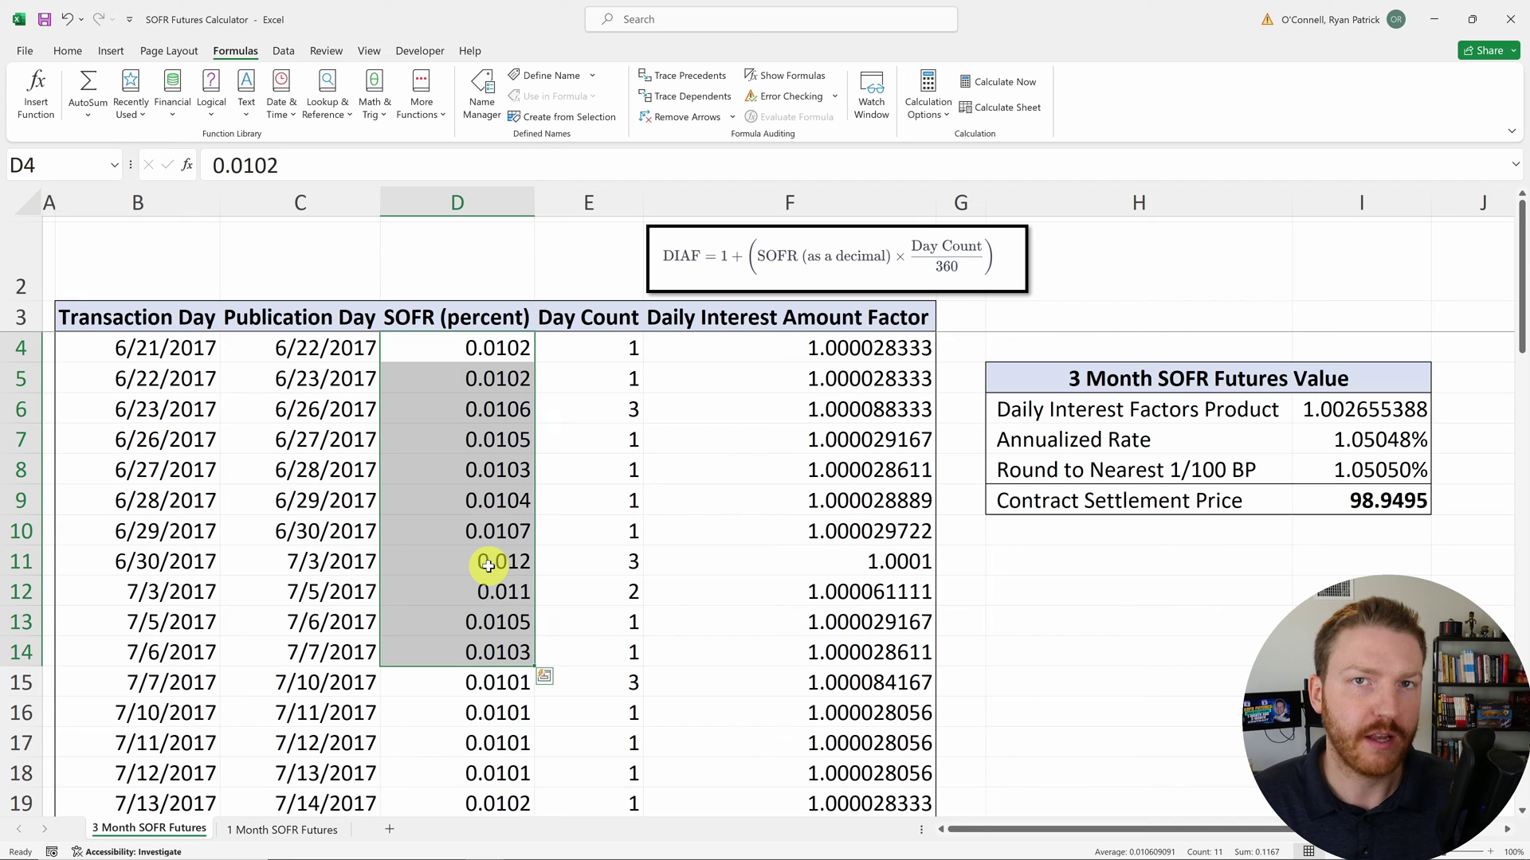
left_click(1369, 500)
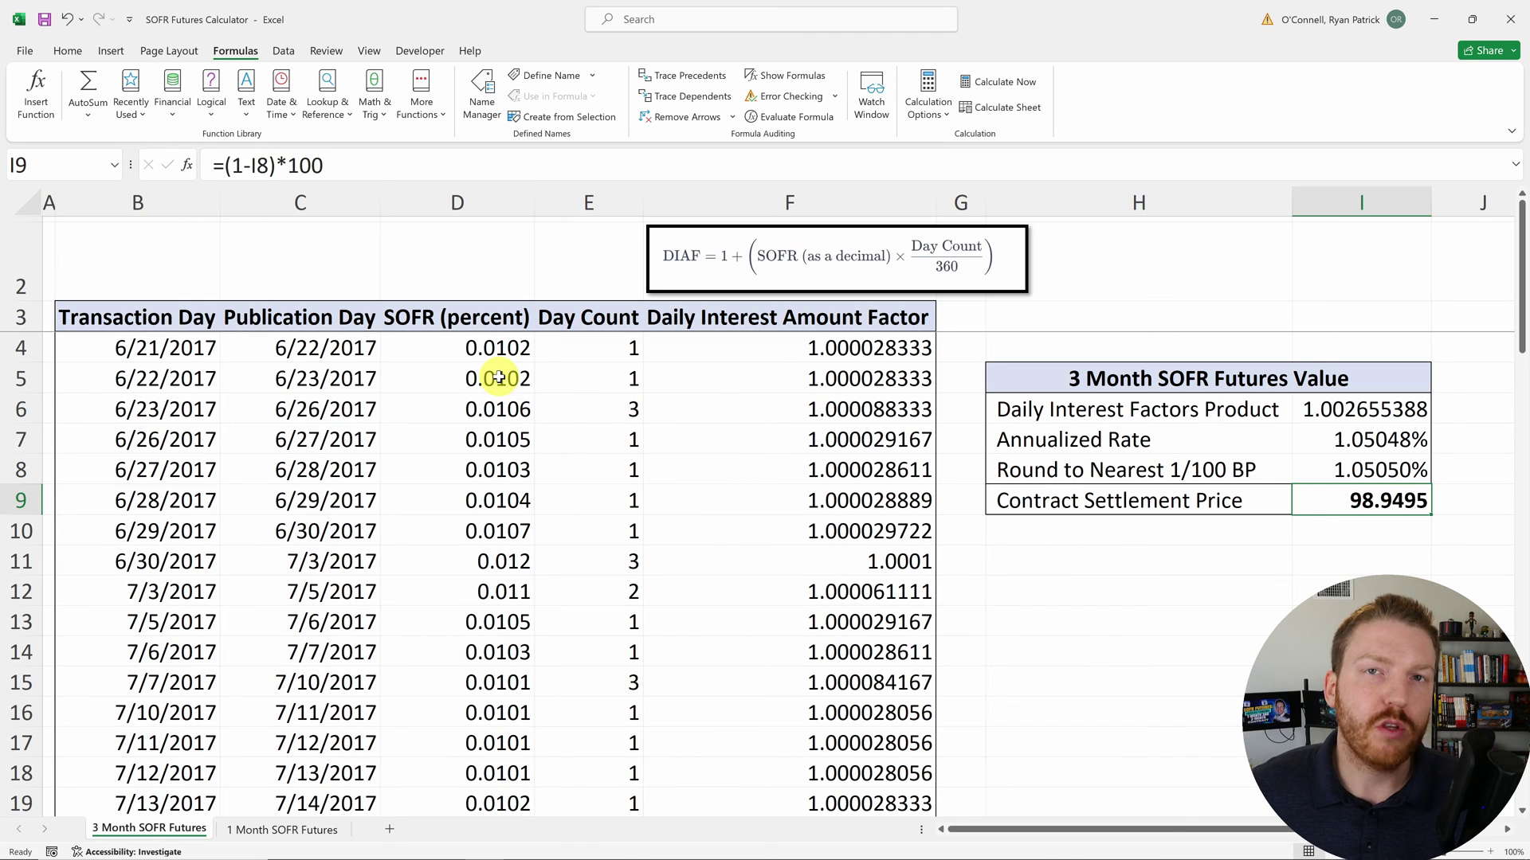
left_click_drag(502, 355, 526, 560)
left_click(624, 495)
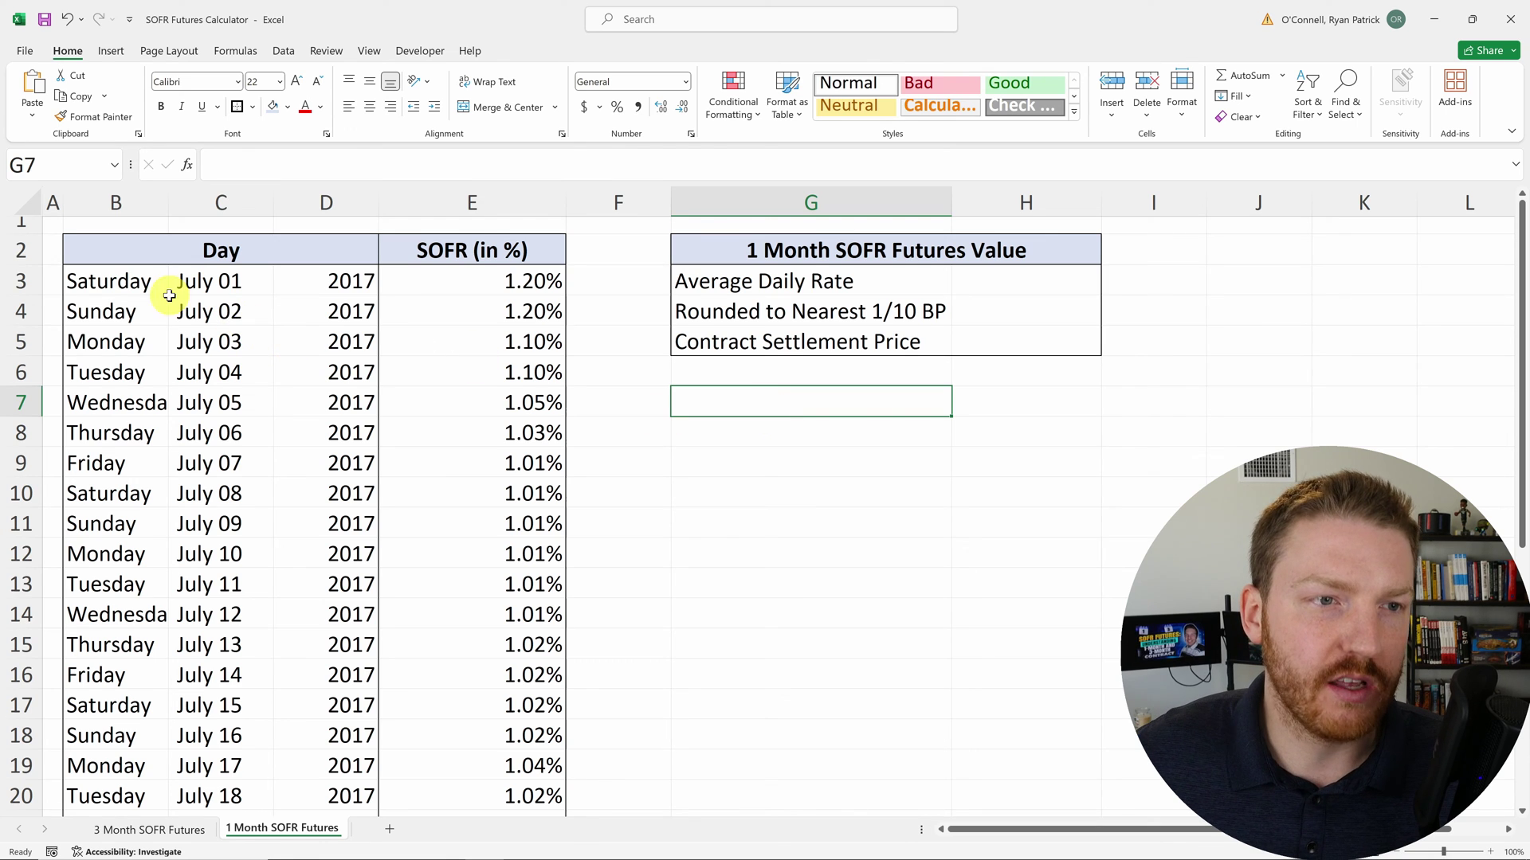
left_click_drag(98, 280, 410, 280)
left_click(410, 280)
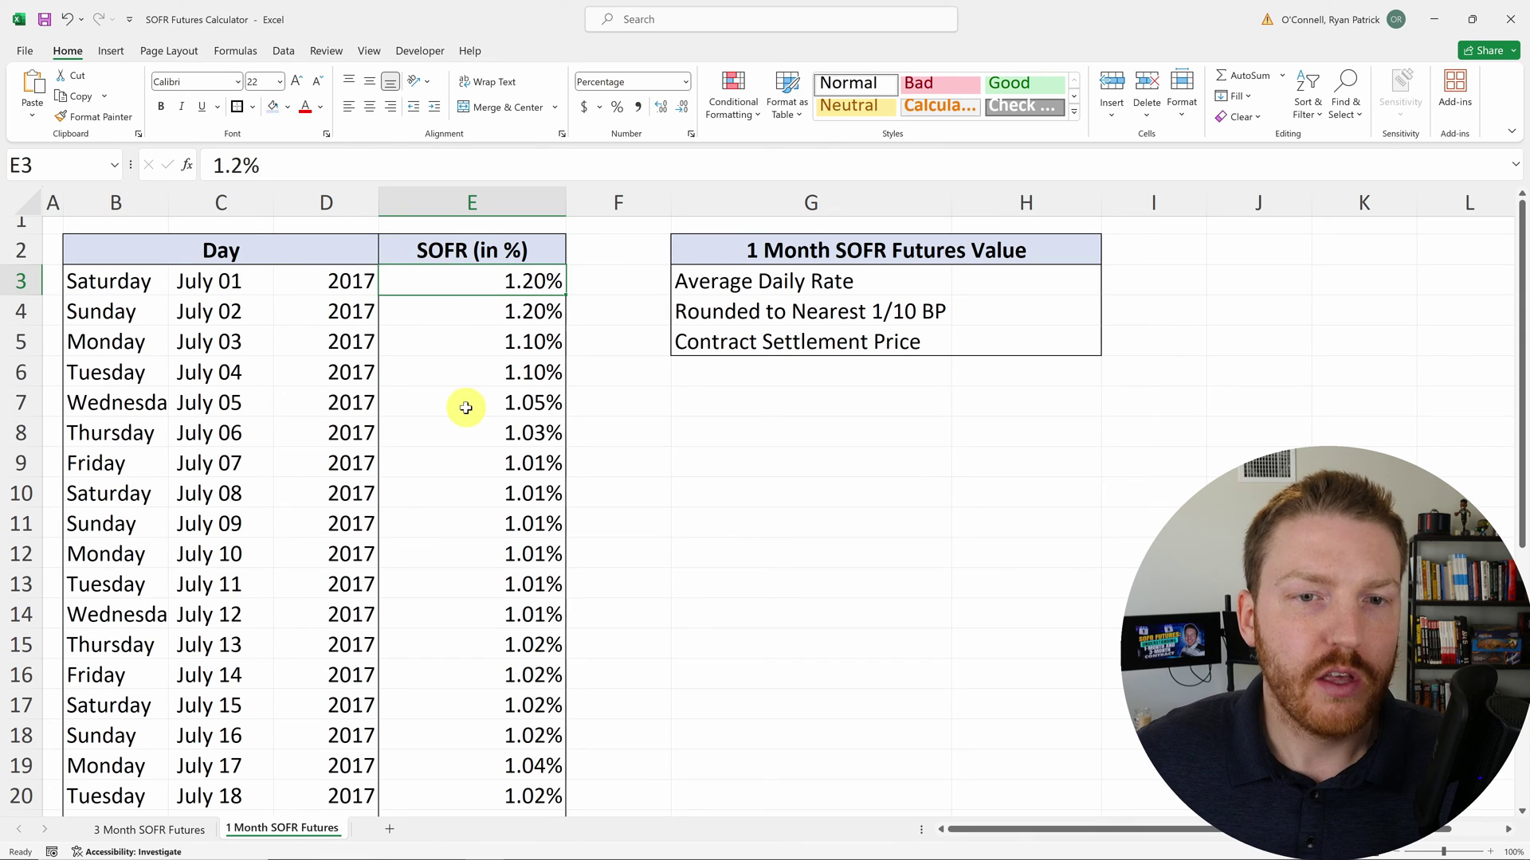
scroll(470, 410, "down", 6)
scroll(492, 427, "up", 1)
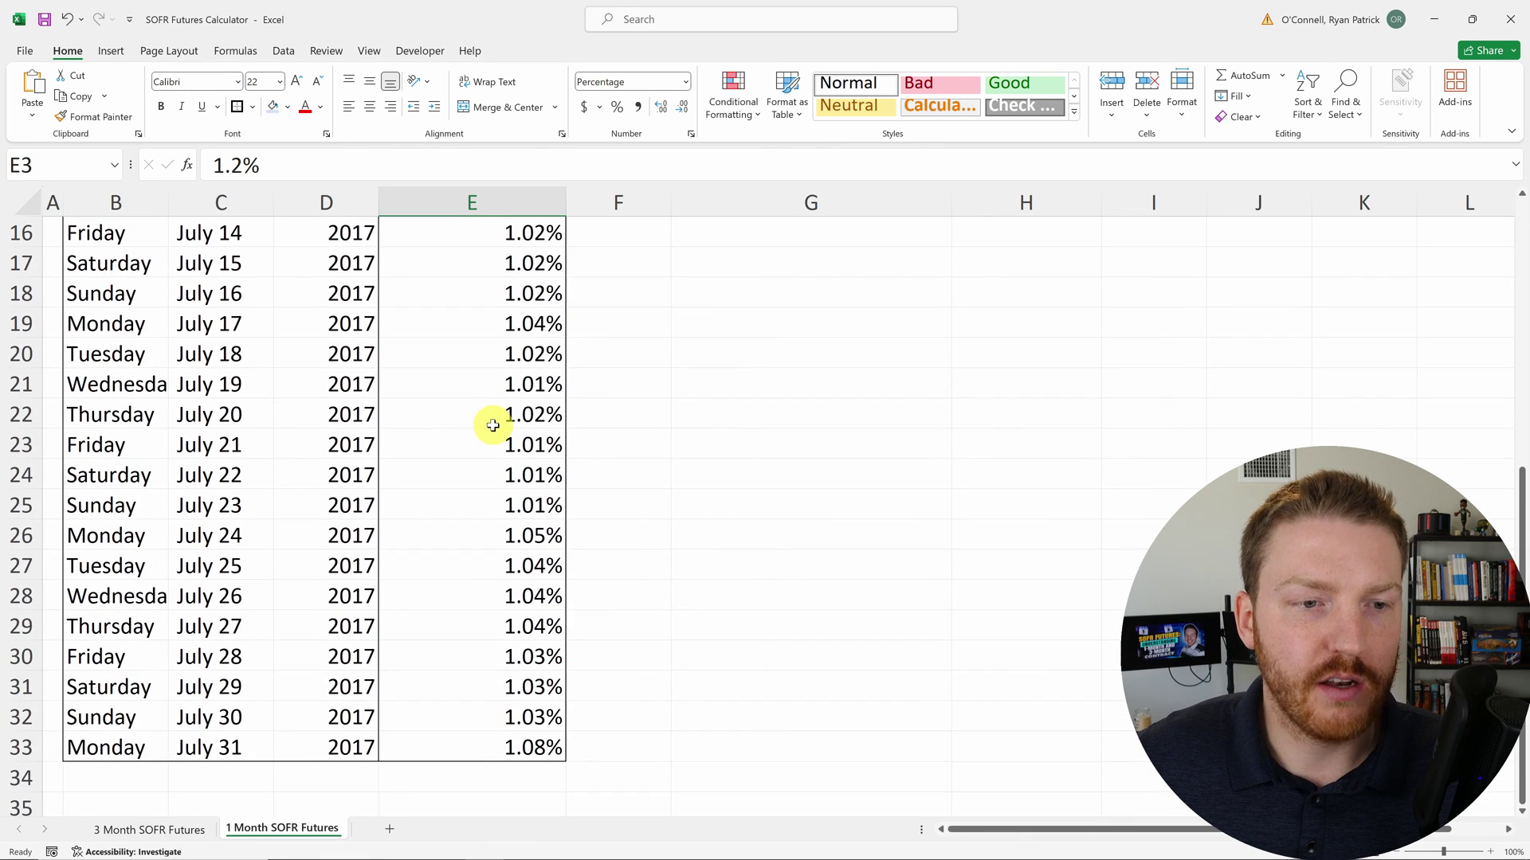
left_click_drag(123, 652, 125, 716)
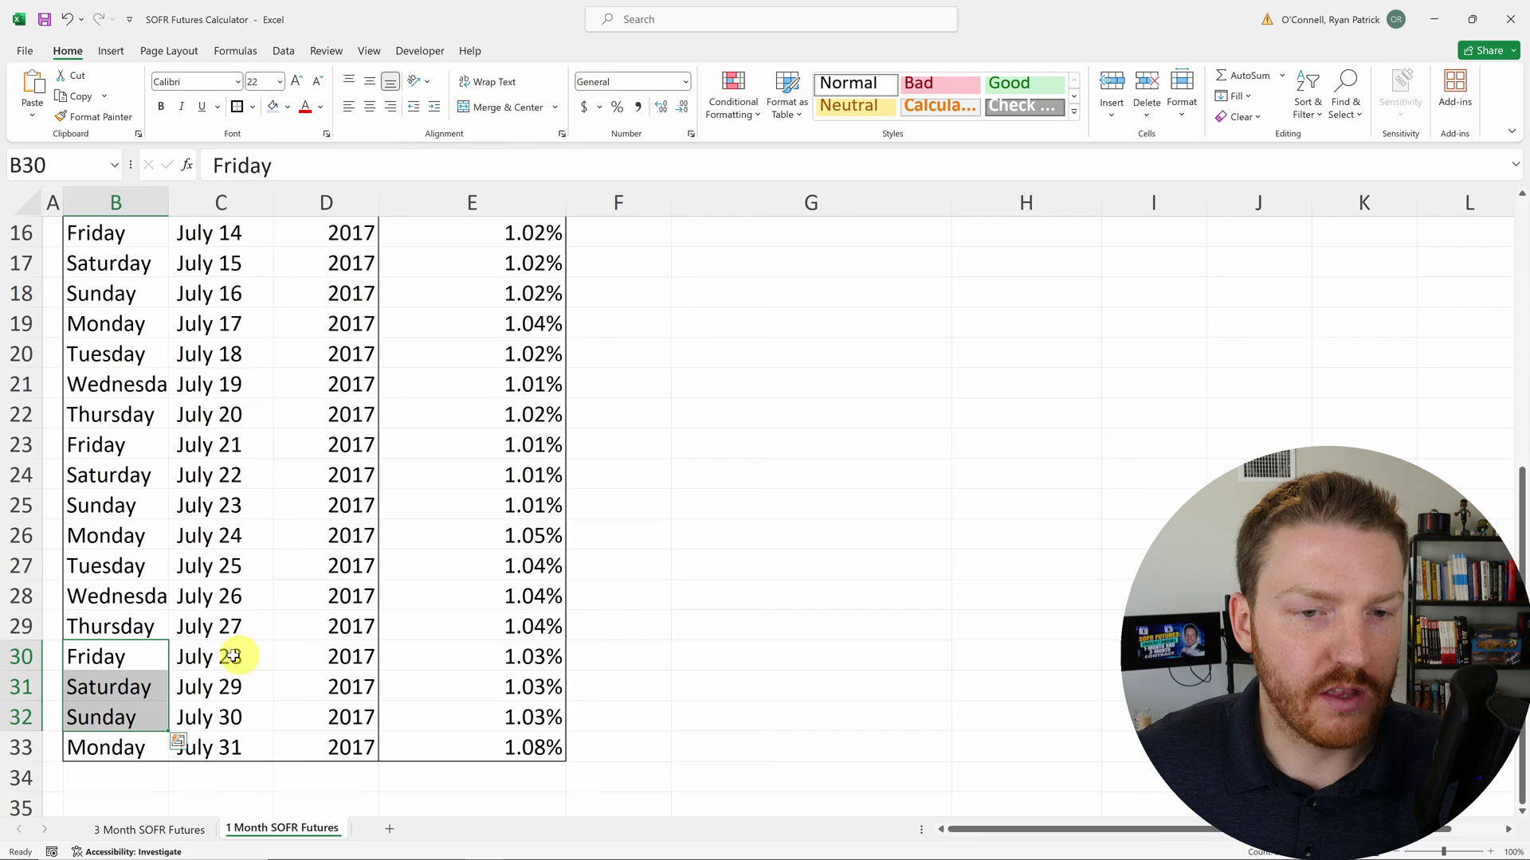
left_click(497, 659)
left_click_drag(497, 659, 516, 721)
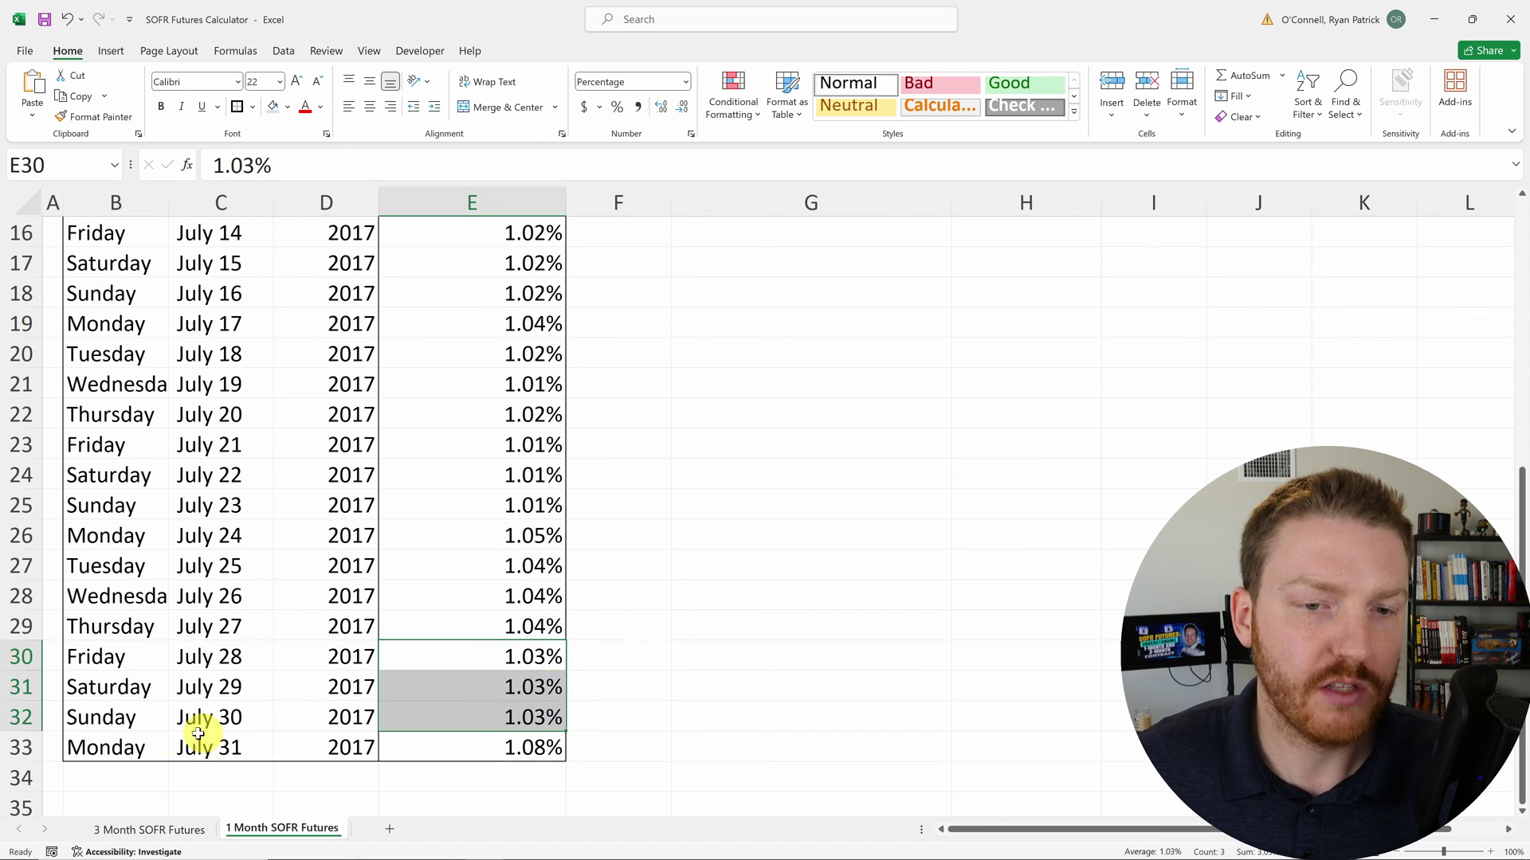
left_click(479, 737)
scroll(480, 737, "up", 5)
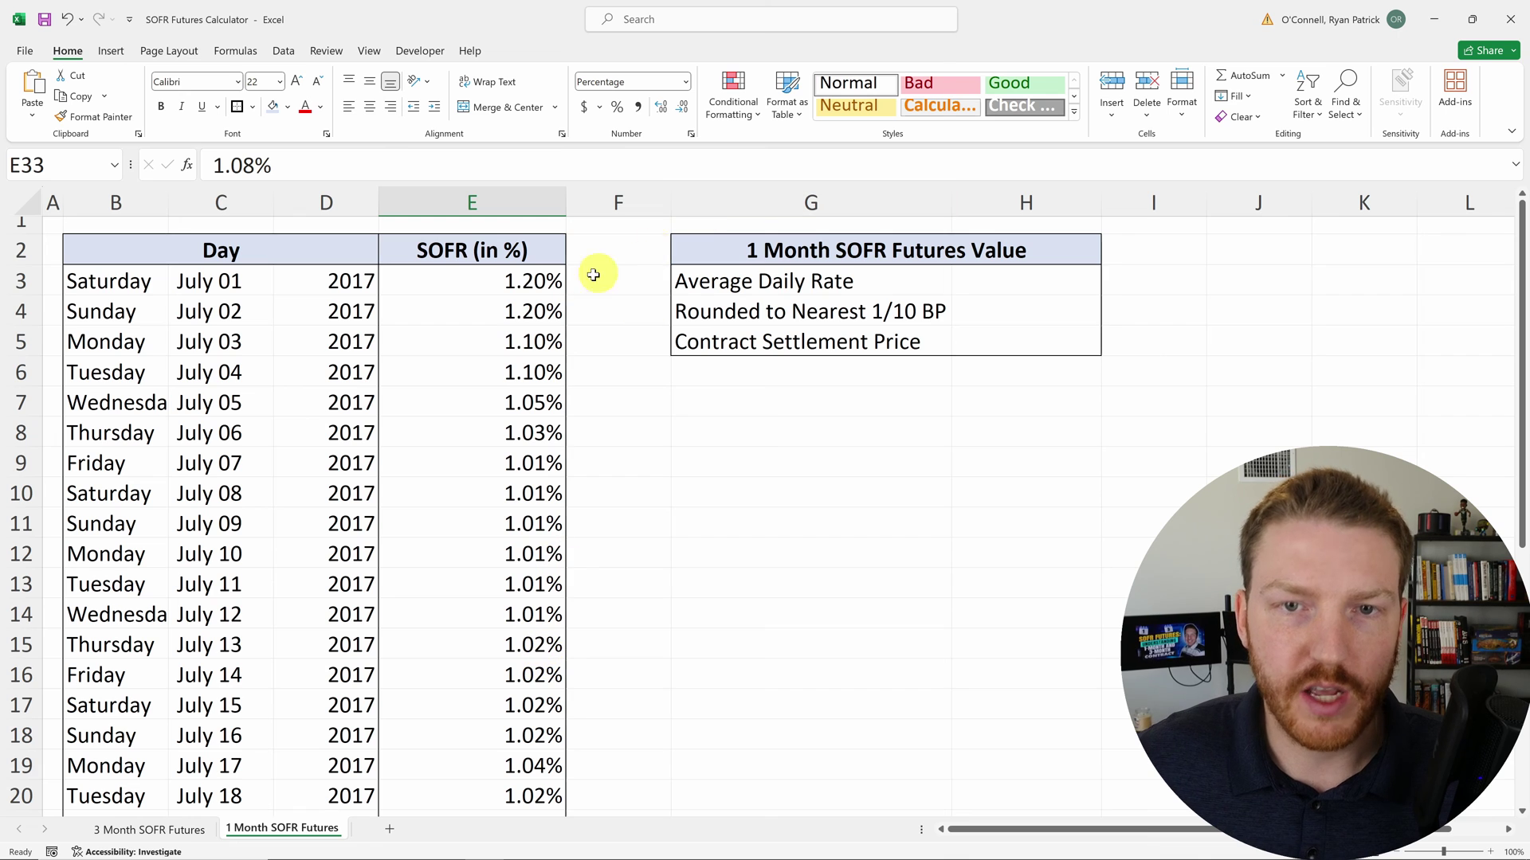
left_click(978, 288)
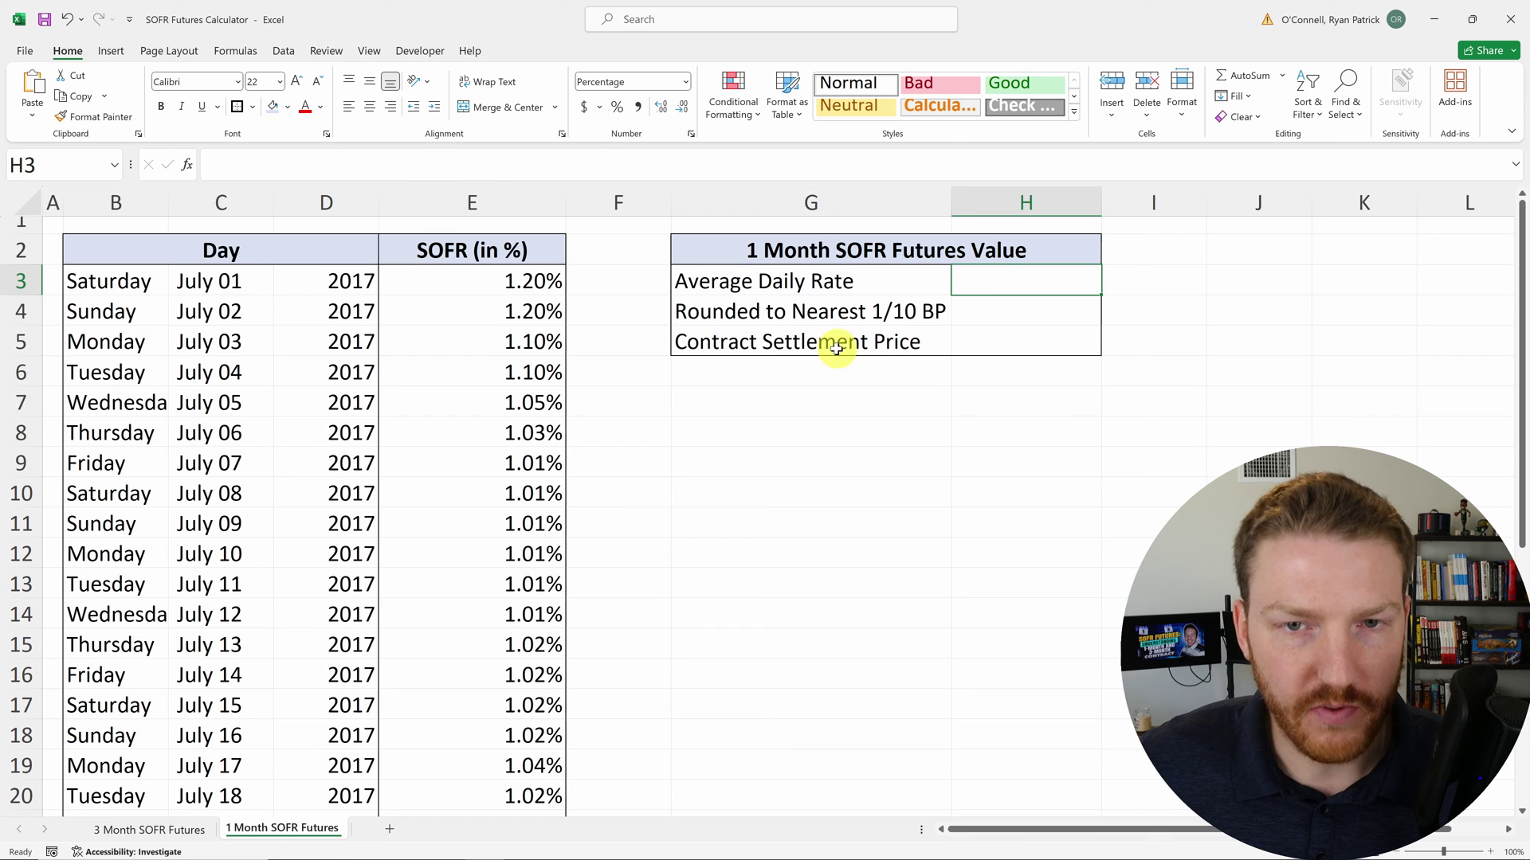
Step: Enter =AVERAGE(E3:E33) in H3 for a 1.04129% average daily rate
left_click(805, 279)
left_click(1026, 279)
type("=aver")
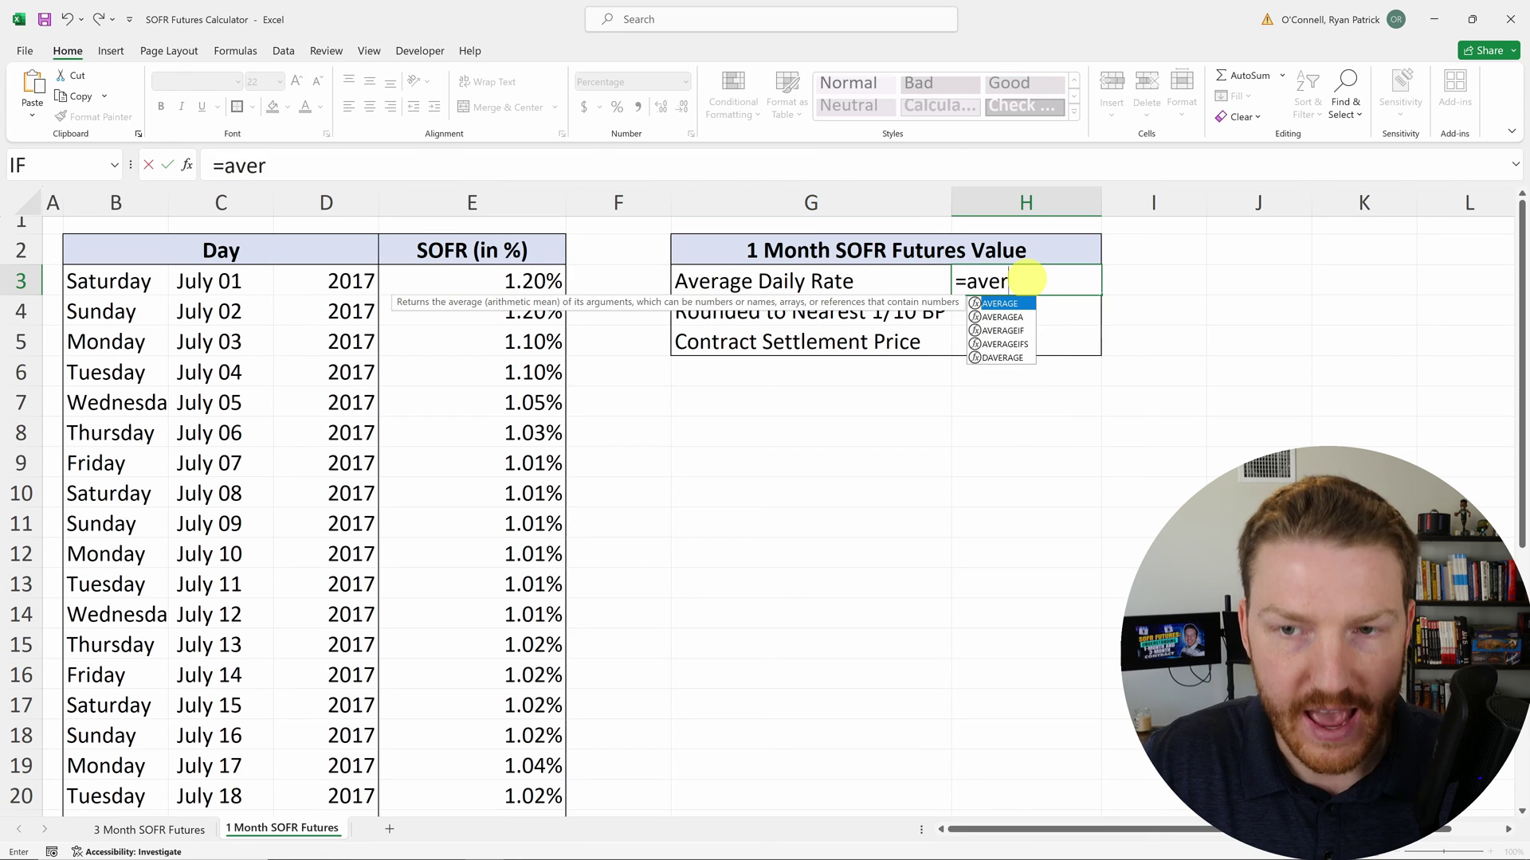
key("Tab")
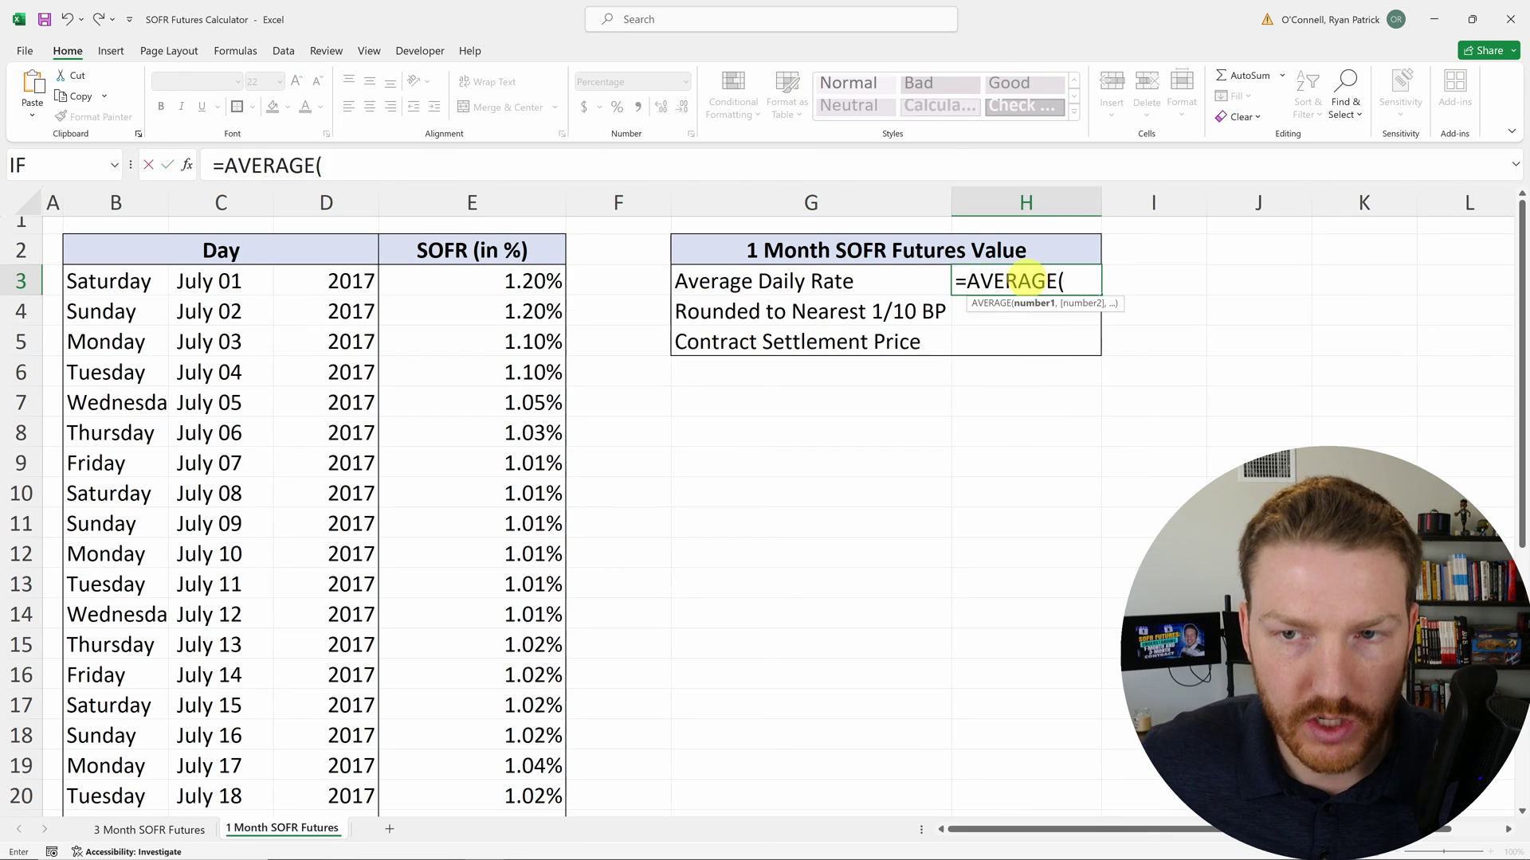
left_click(524, 280)
key("ctrl+shift+Down")
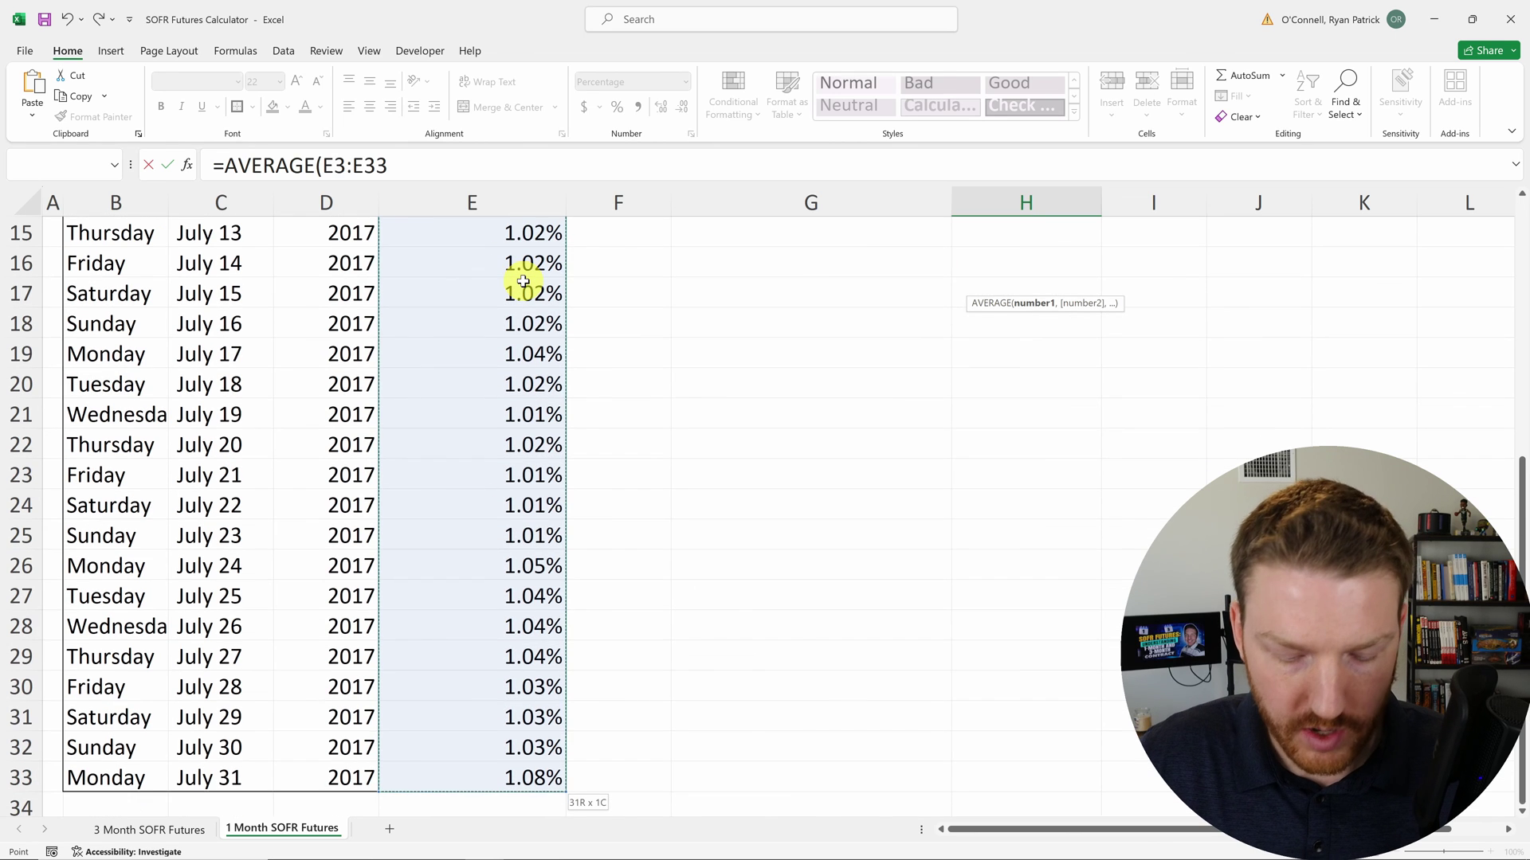
key("Return")
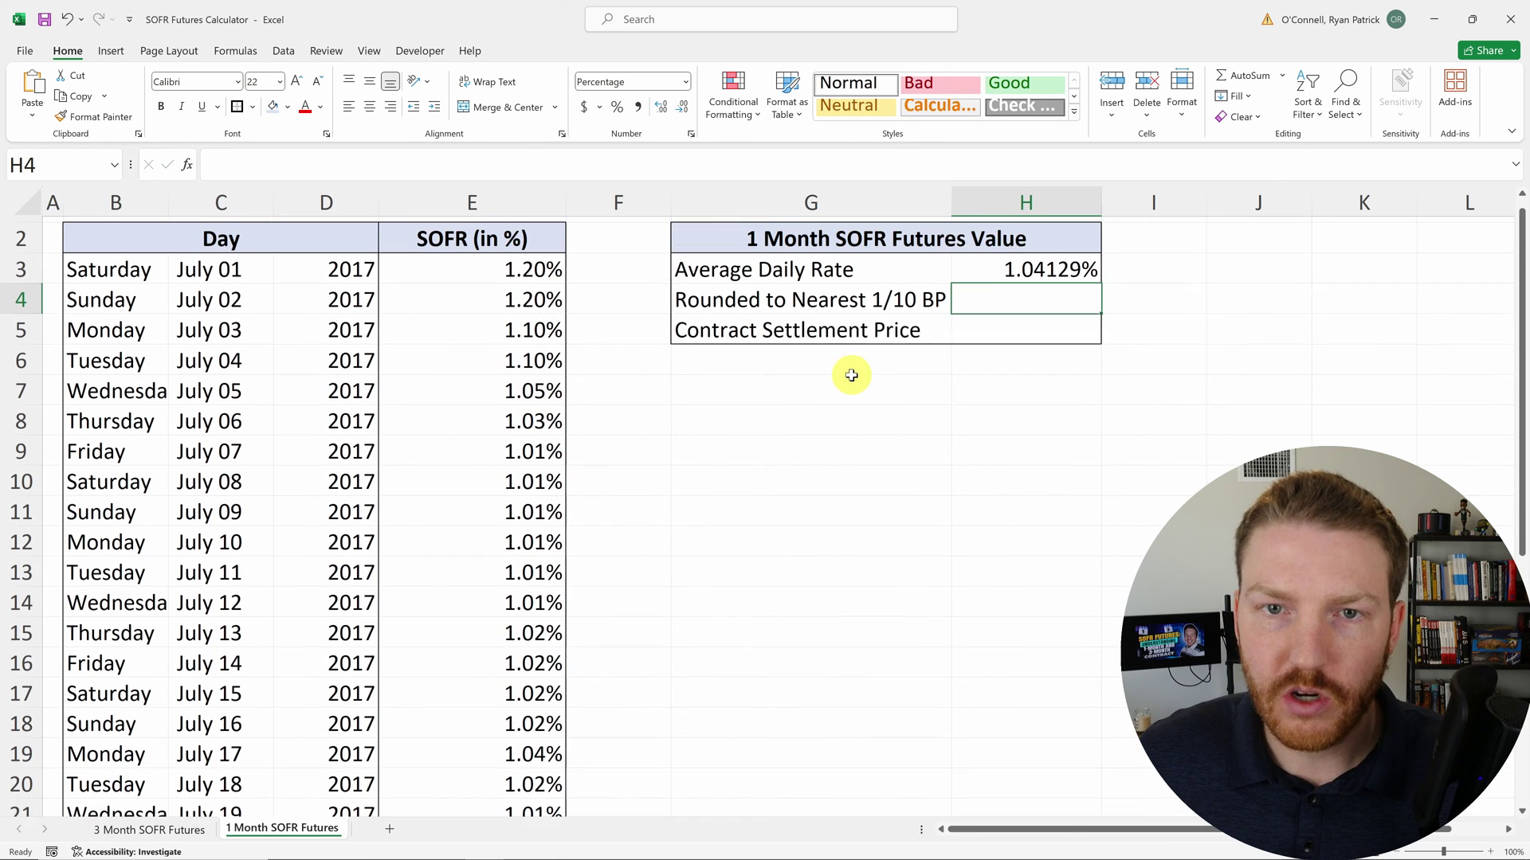
left_click(810, 311)
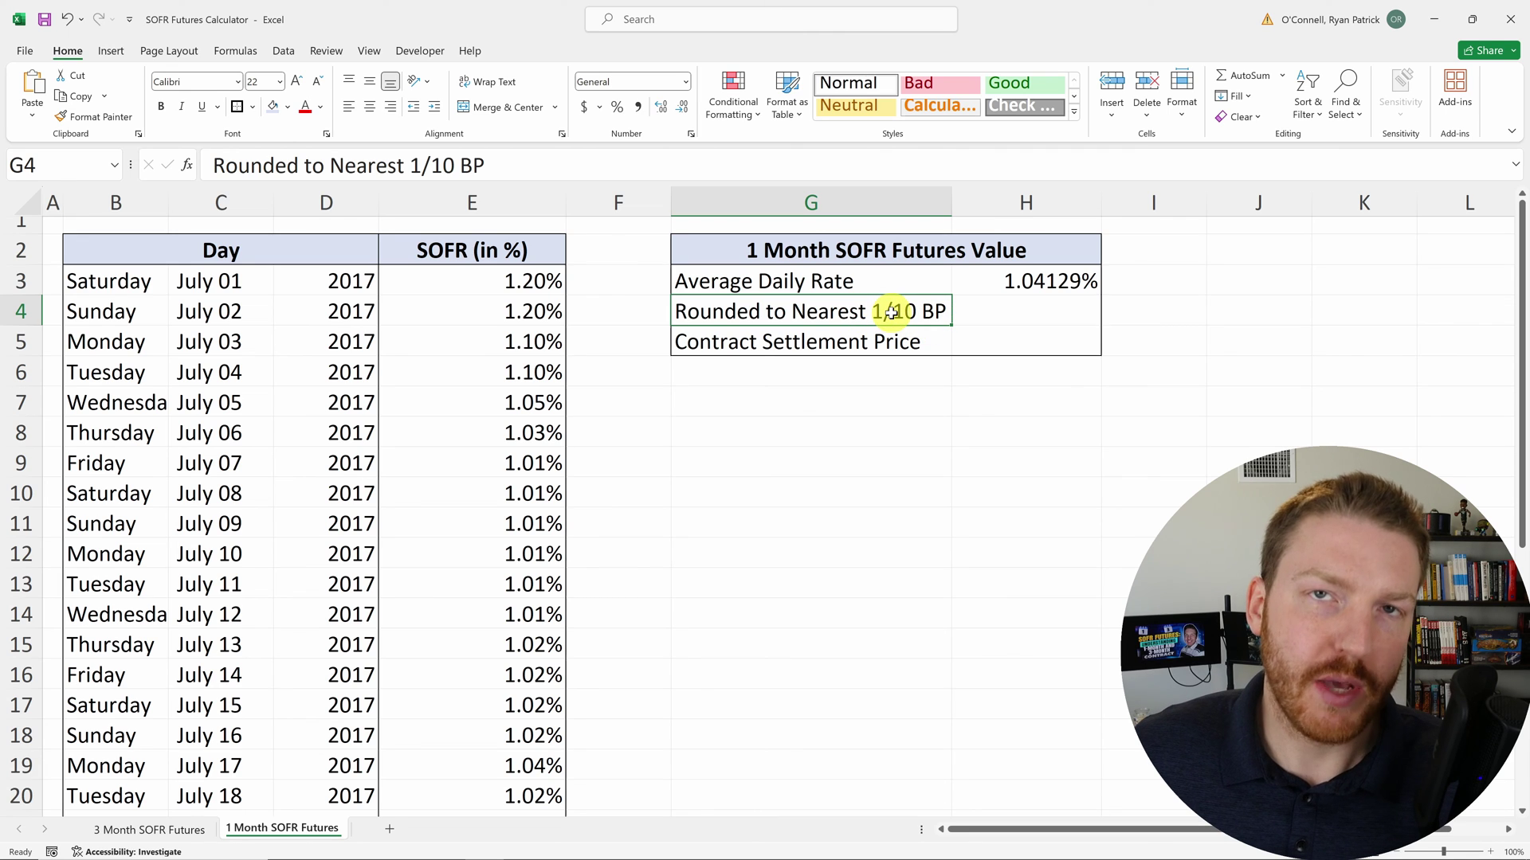
left_click(996, 318)
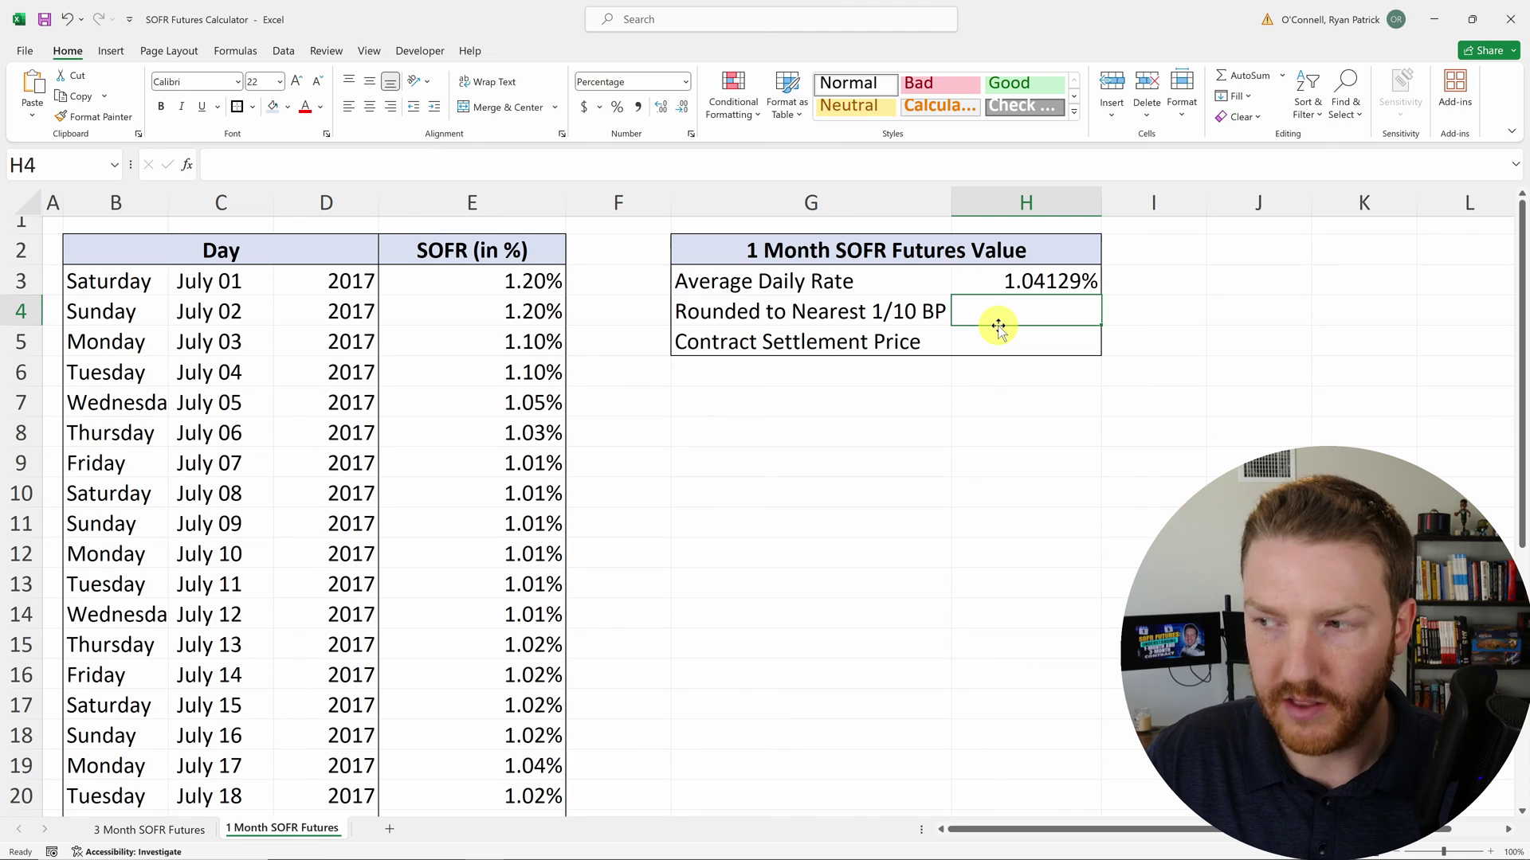
Step: Round the H3 average daily rate in H4, giving 1.04100%
type("=round(")
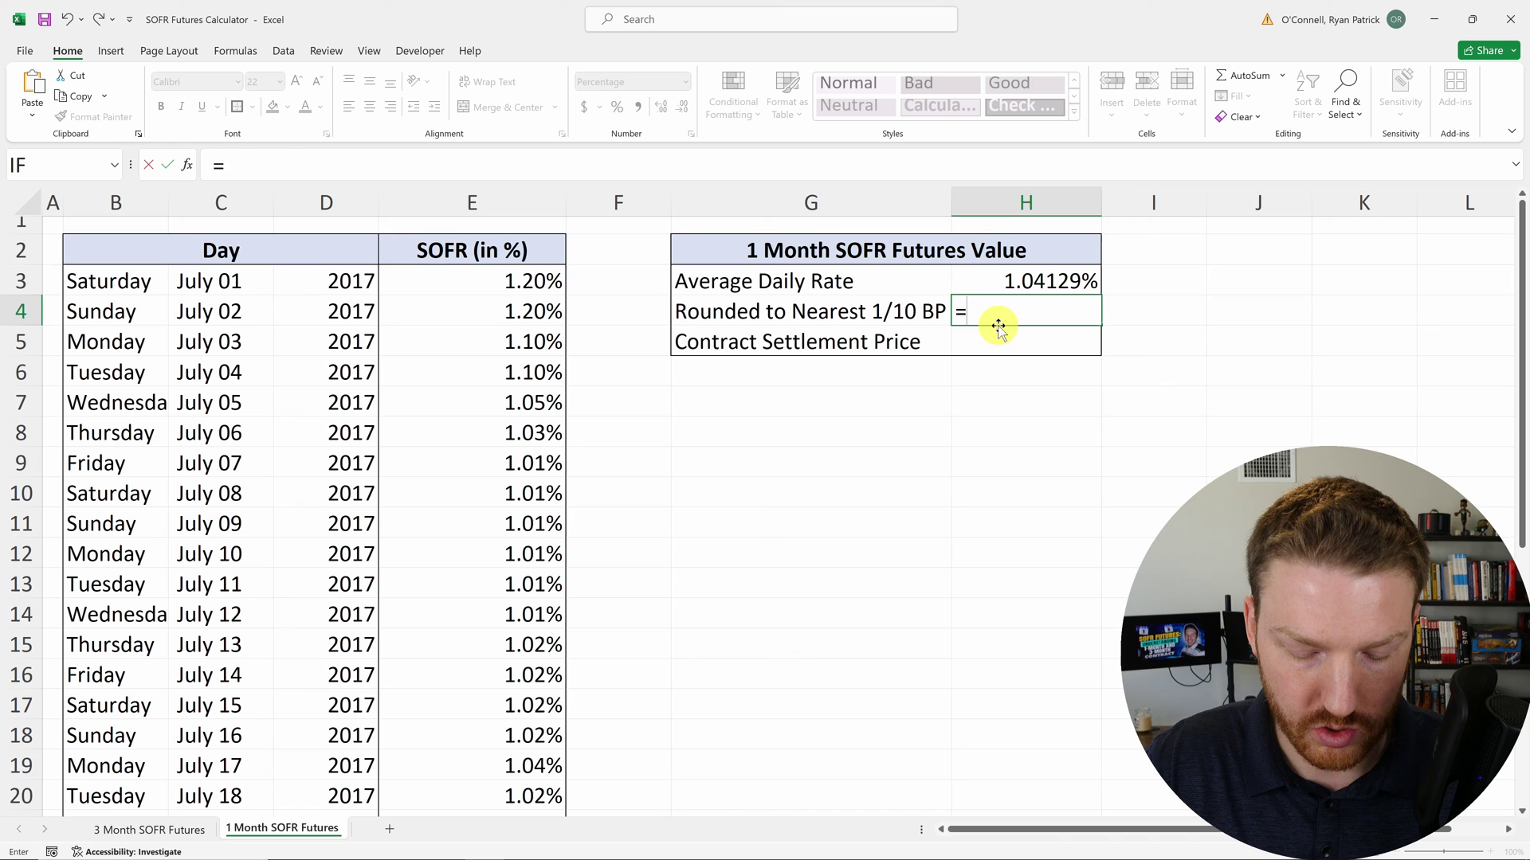
left_click(1020, 283)
type(",5")
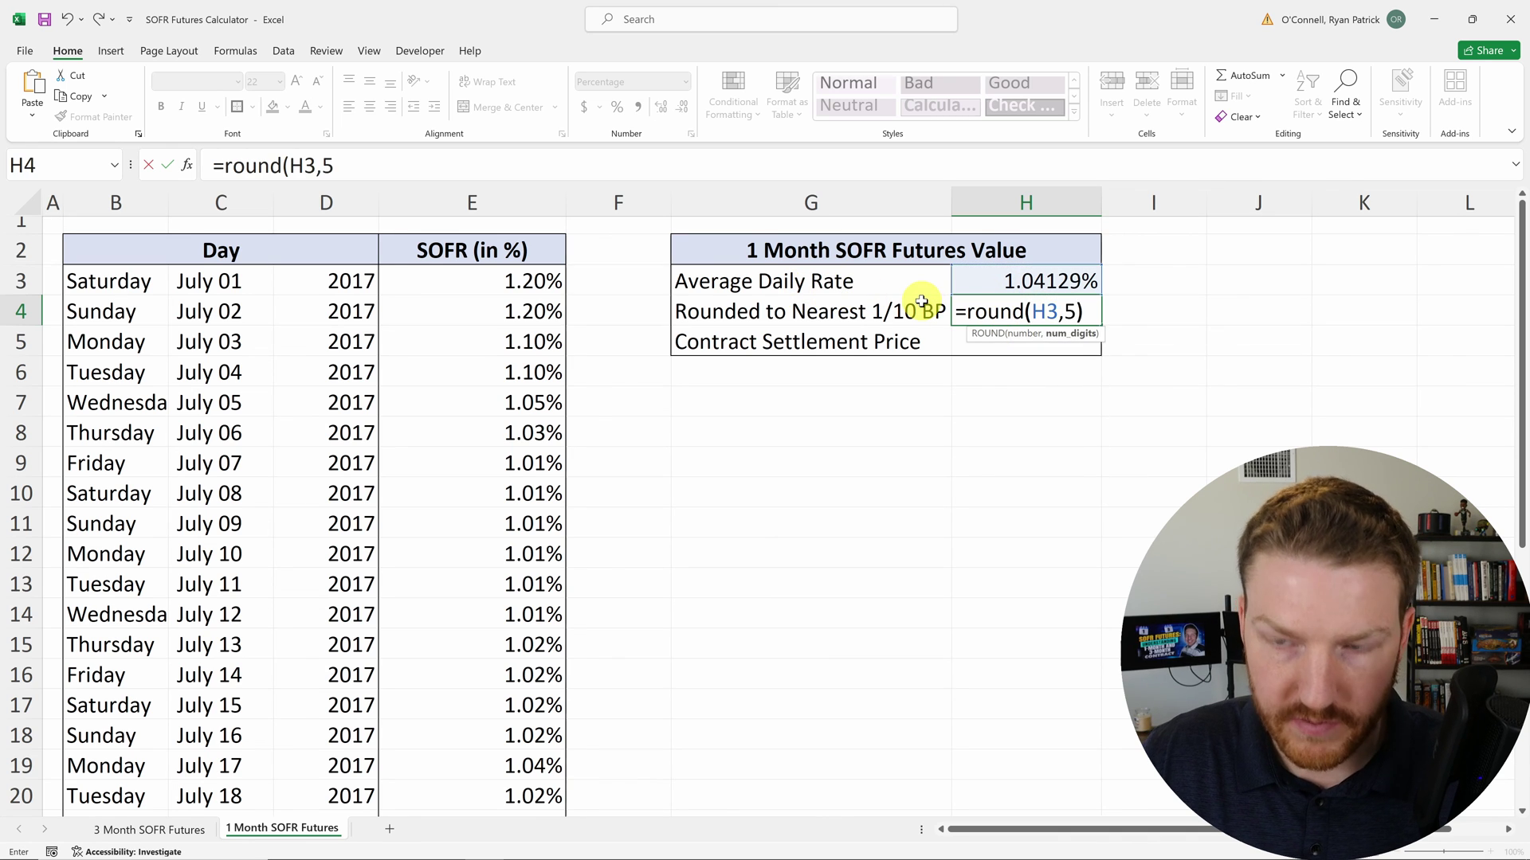
key("Return")
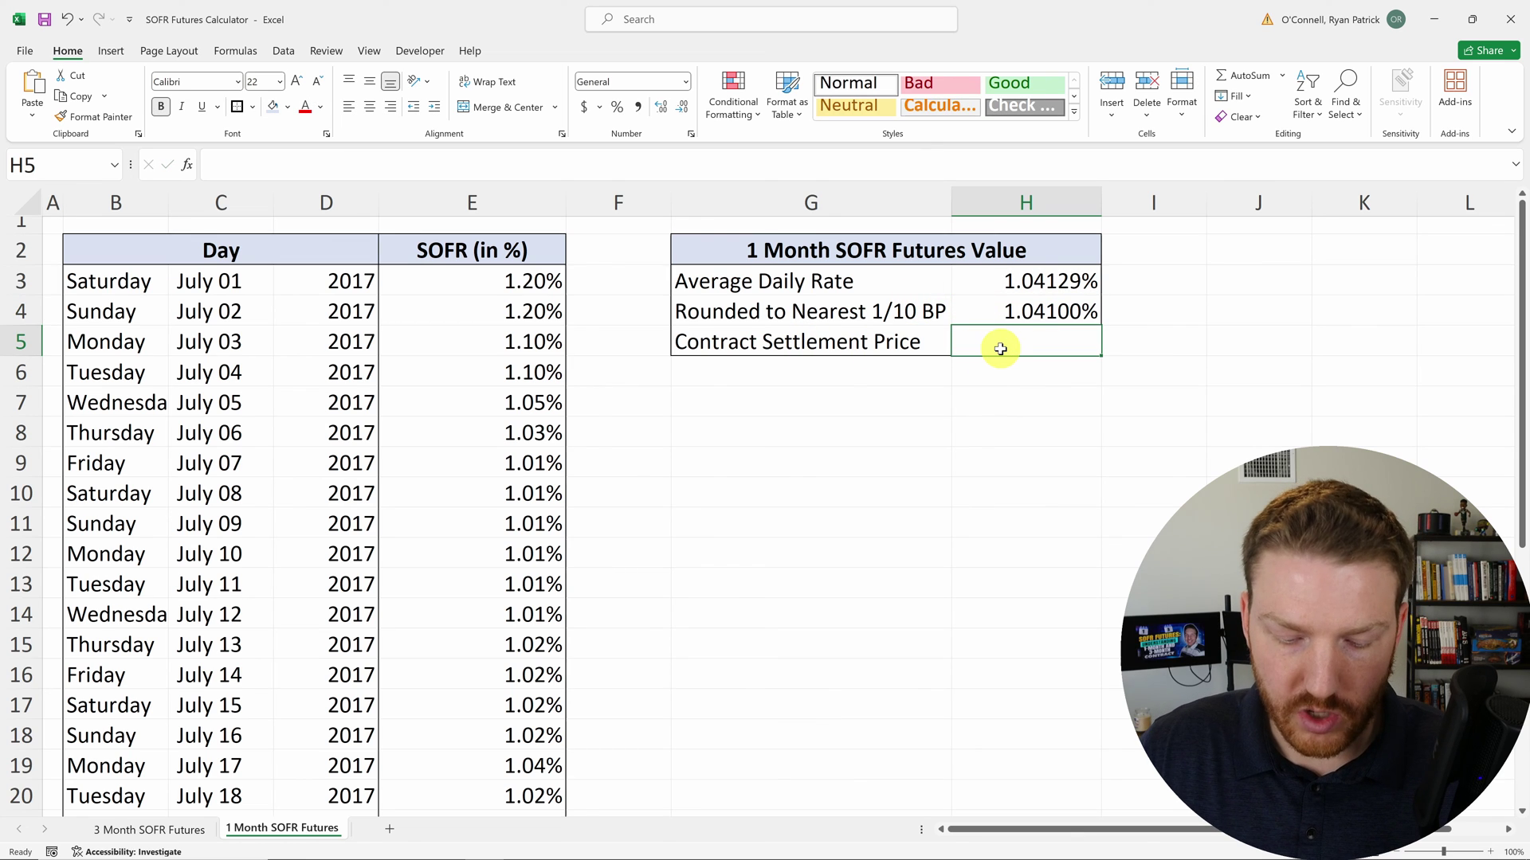
Step: Enter =(1-H4)*100 in H5 for a 1-month settlement price of 98.959
type("=(1")
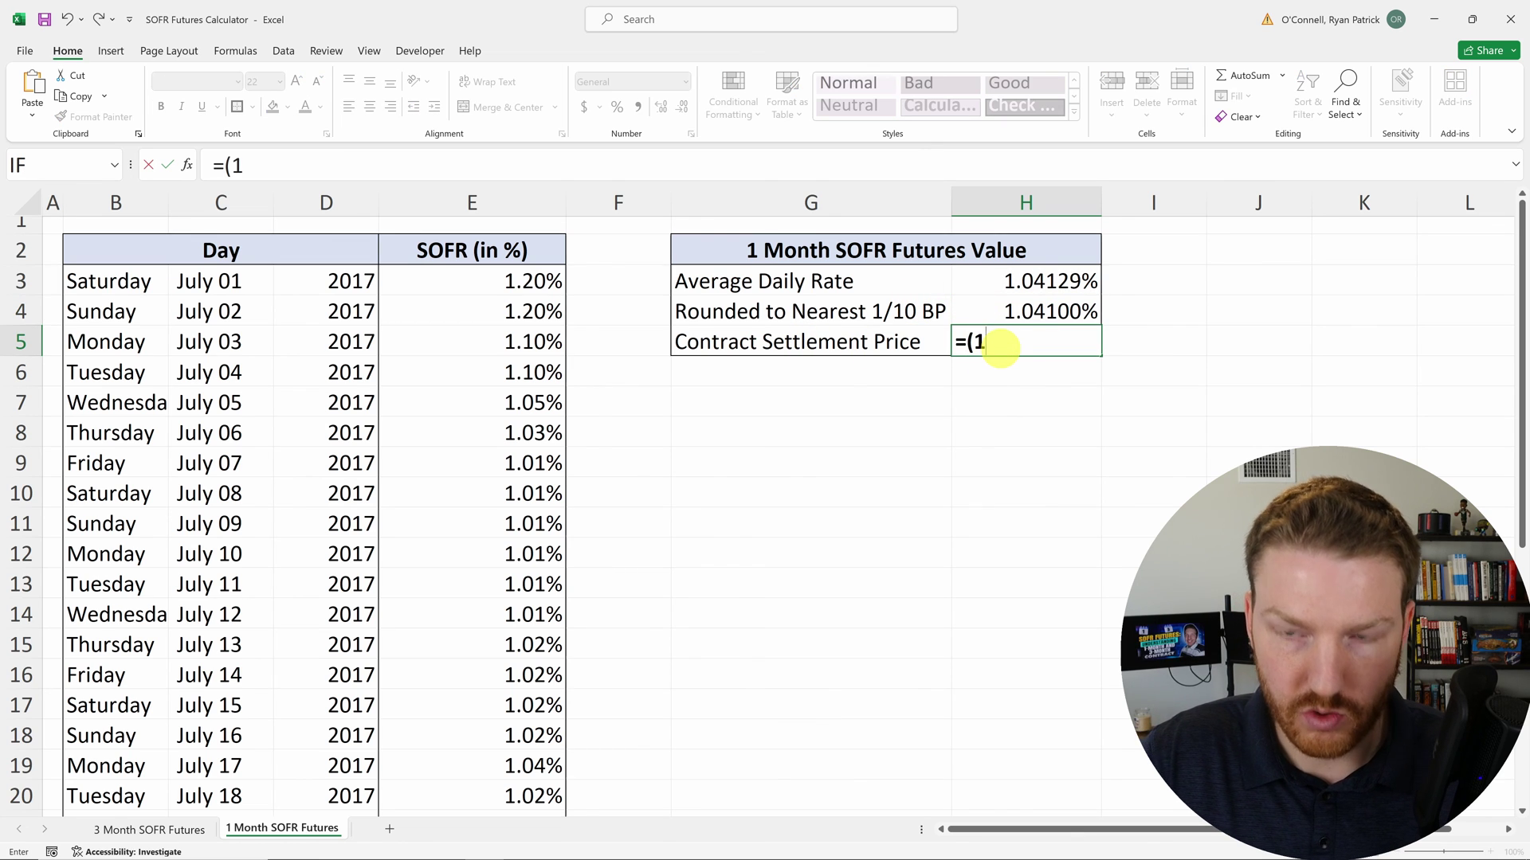
type("-")
left_click(983, 304)
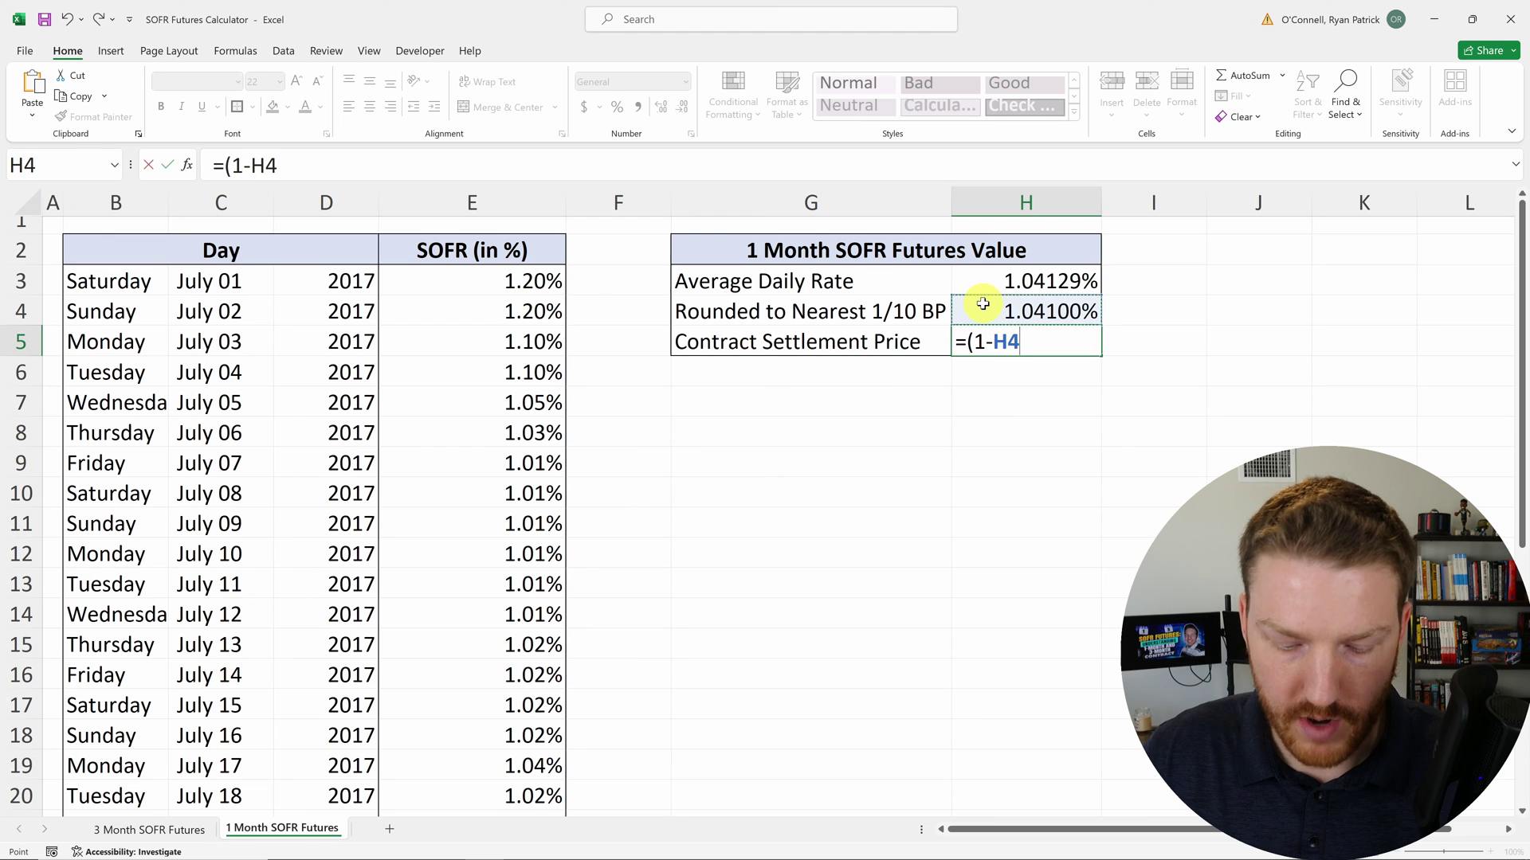
type(")*100")
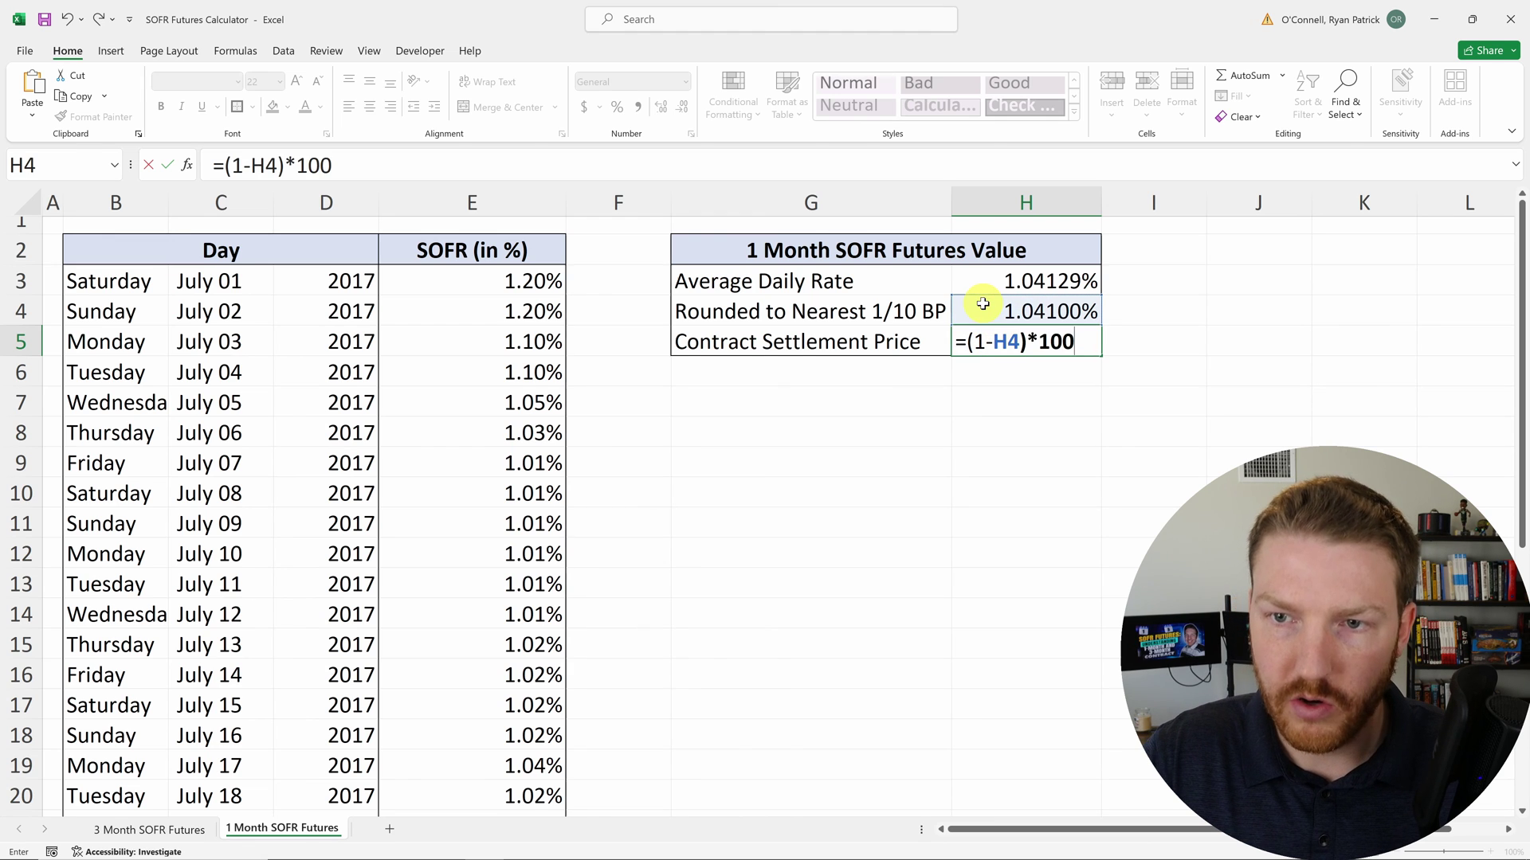
key("Return")
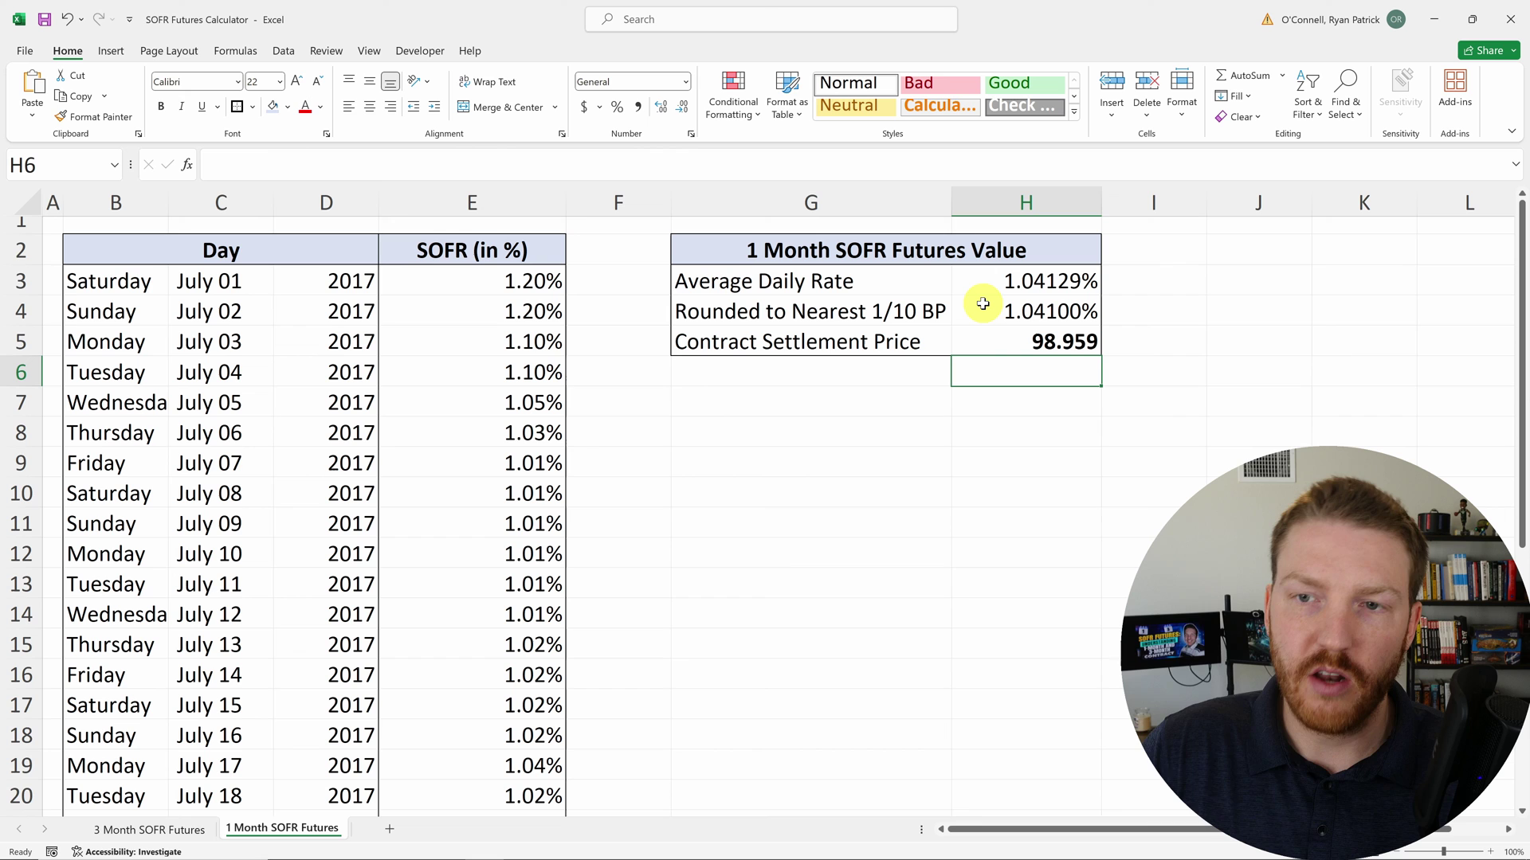